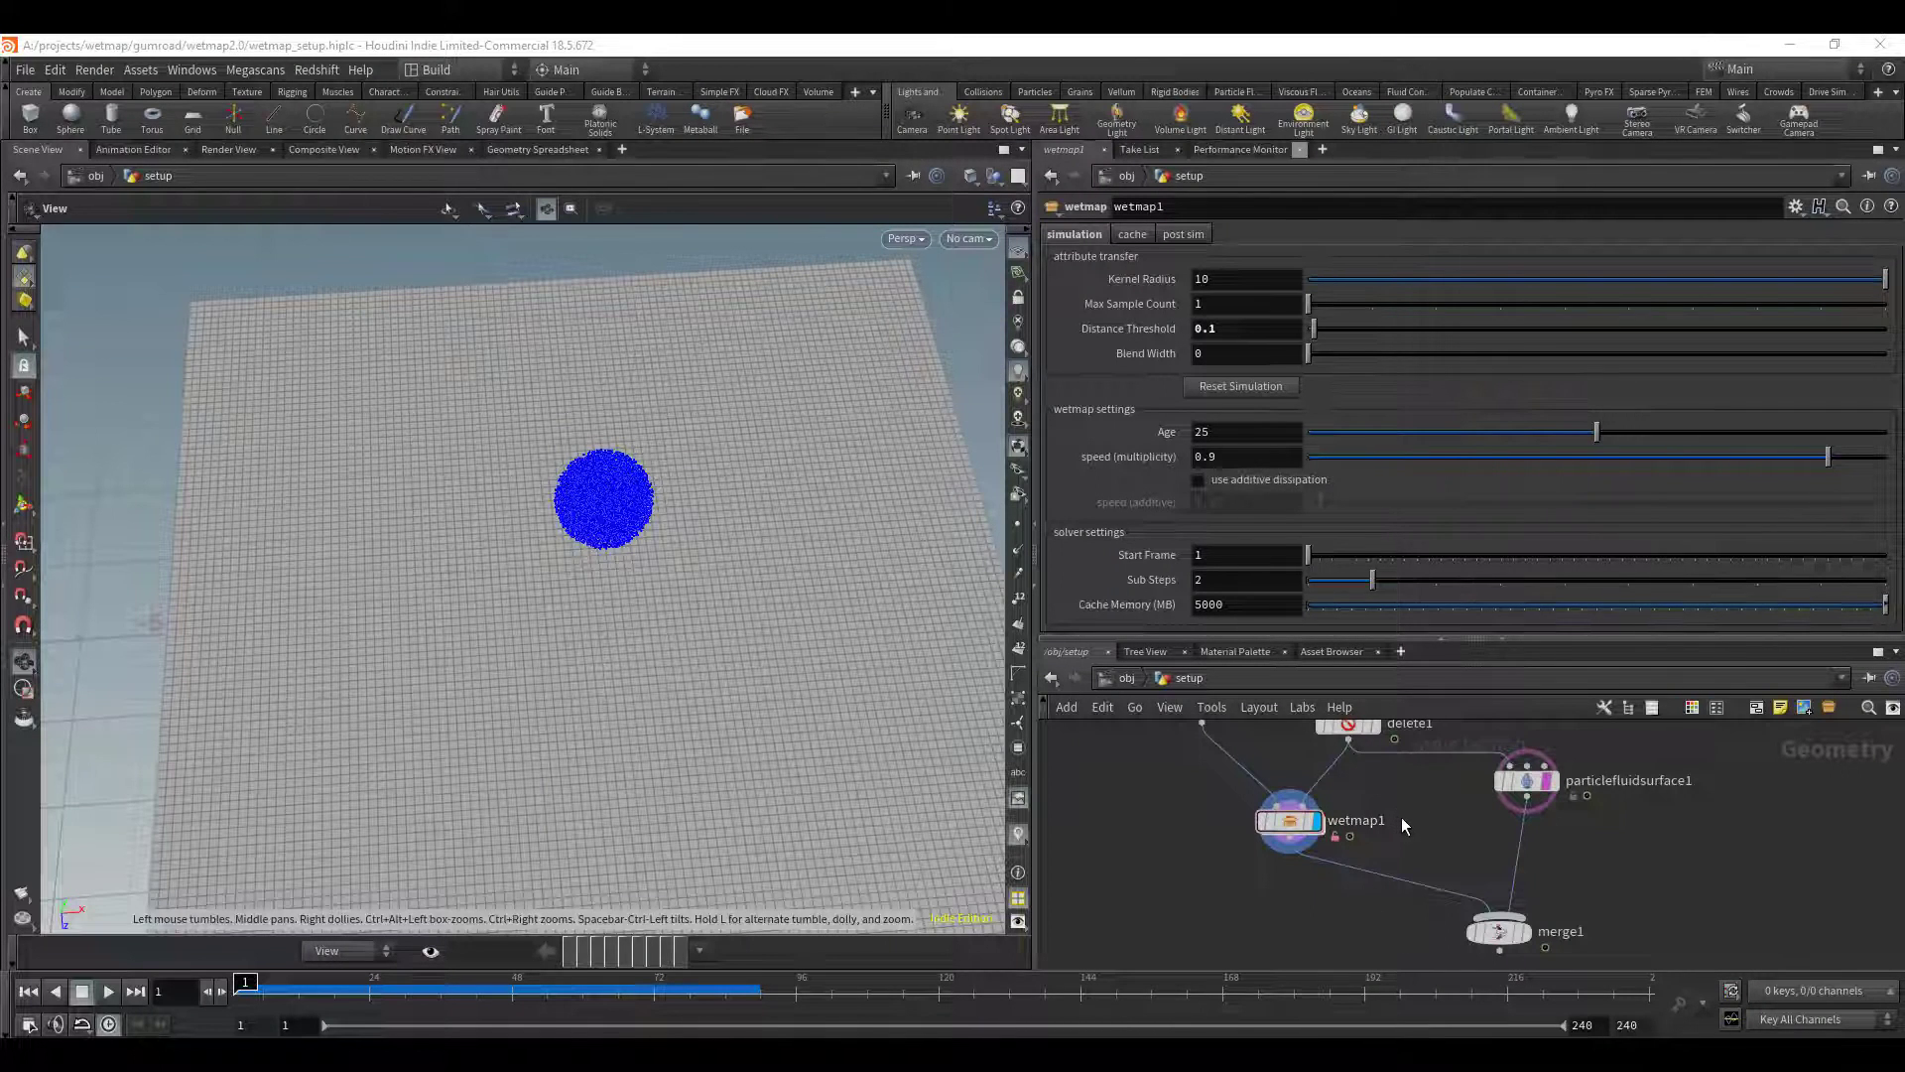
- Select the wetmap1 node in the network editor
scroll(1308, 814, "up", 3)
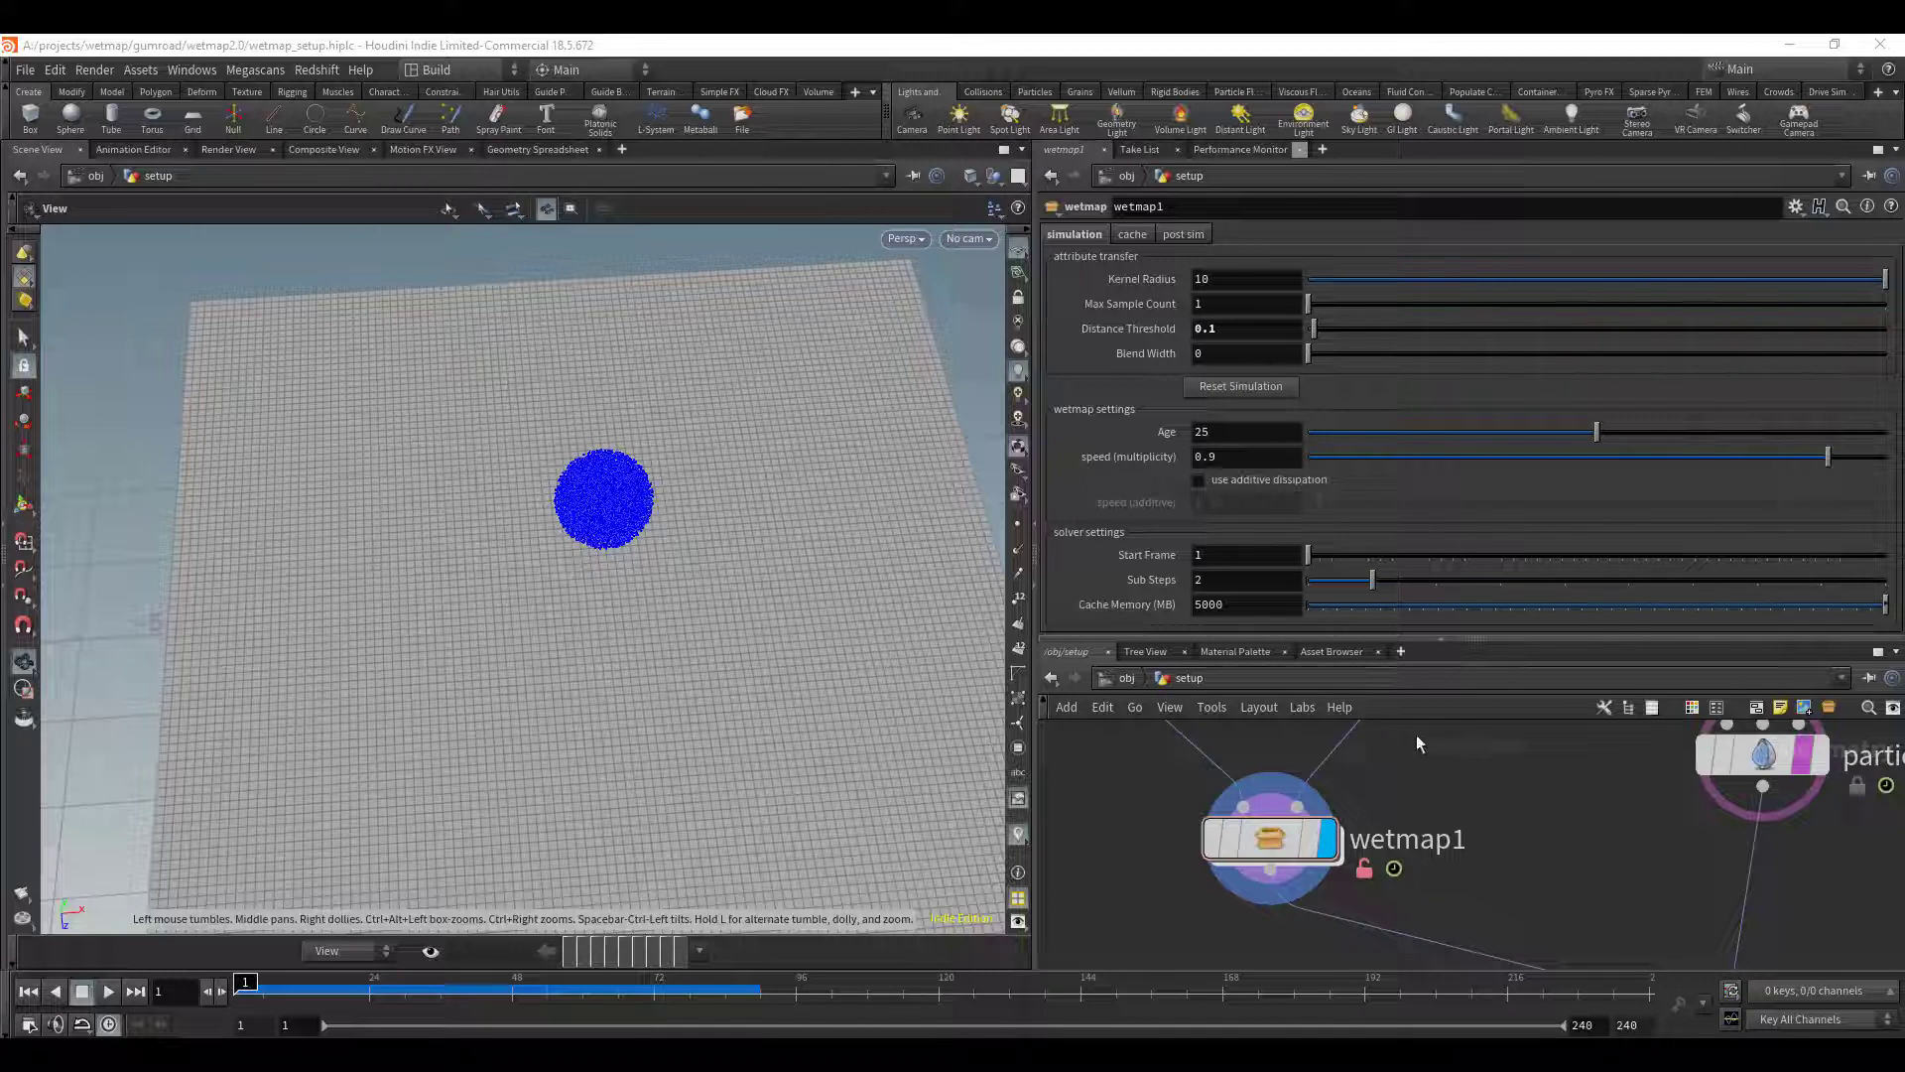
scroll(1415, 820, "down", 2)
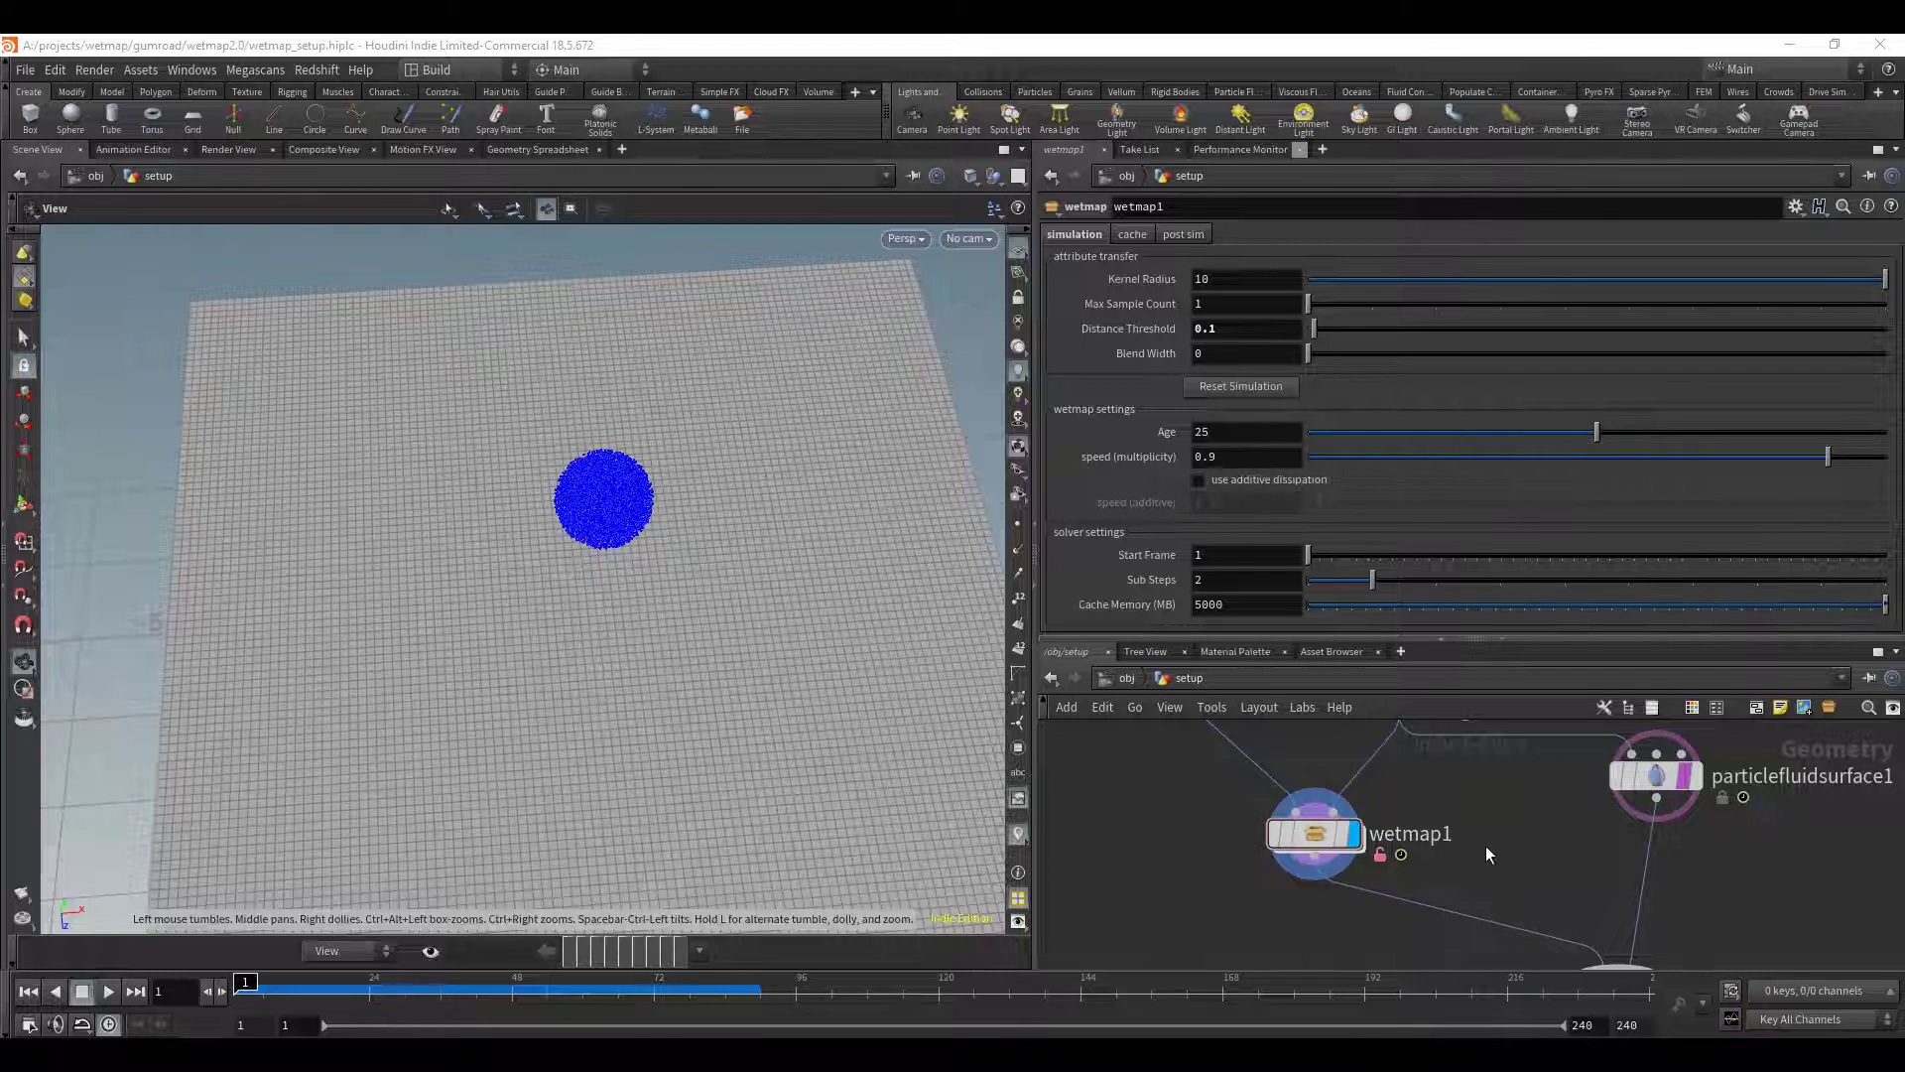
left_click(1312, 833)
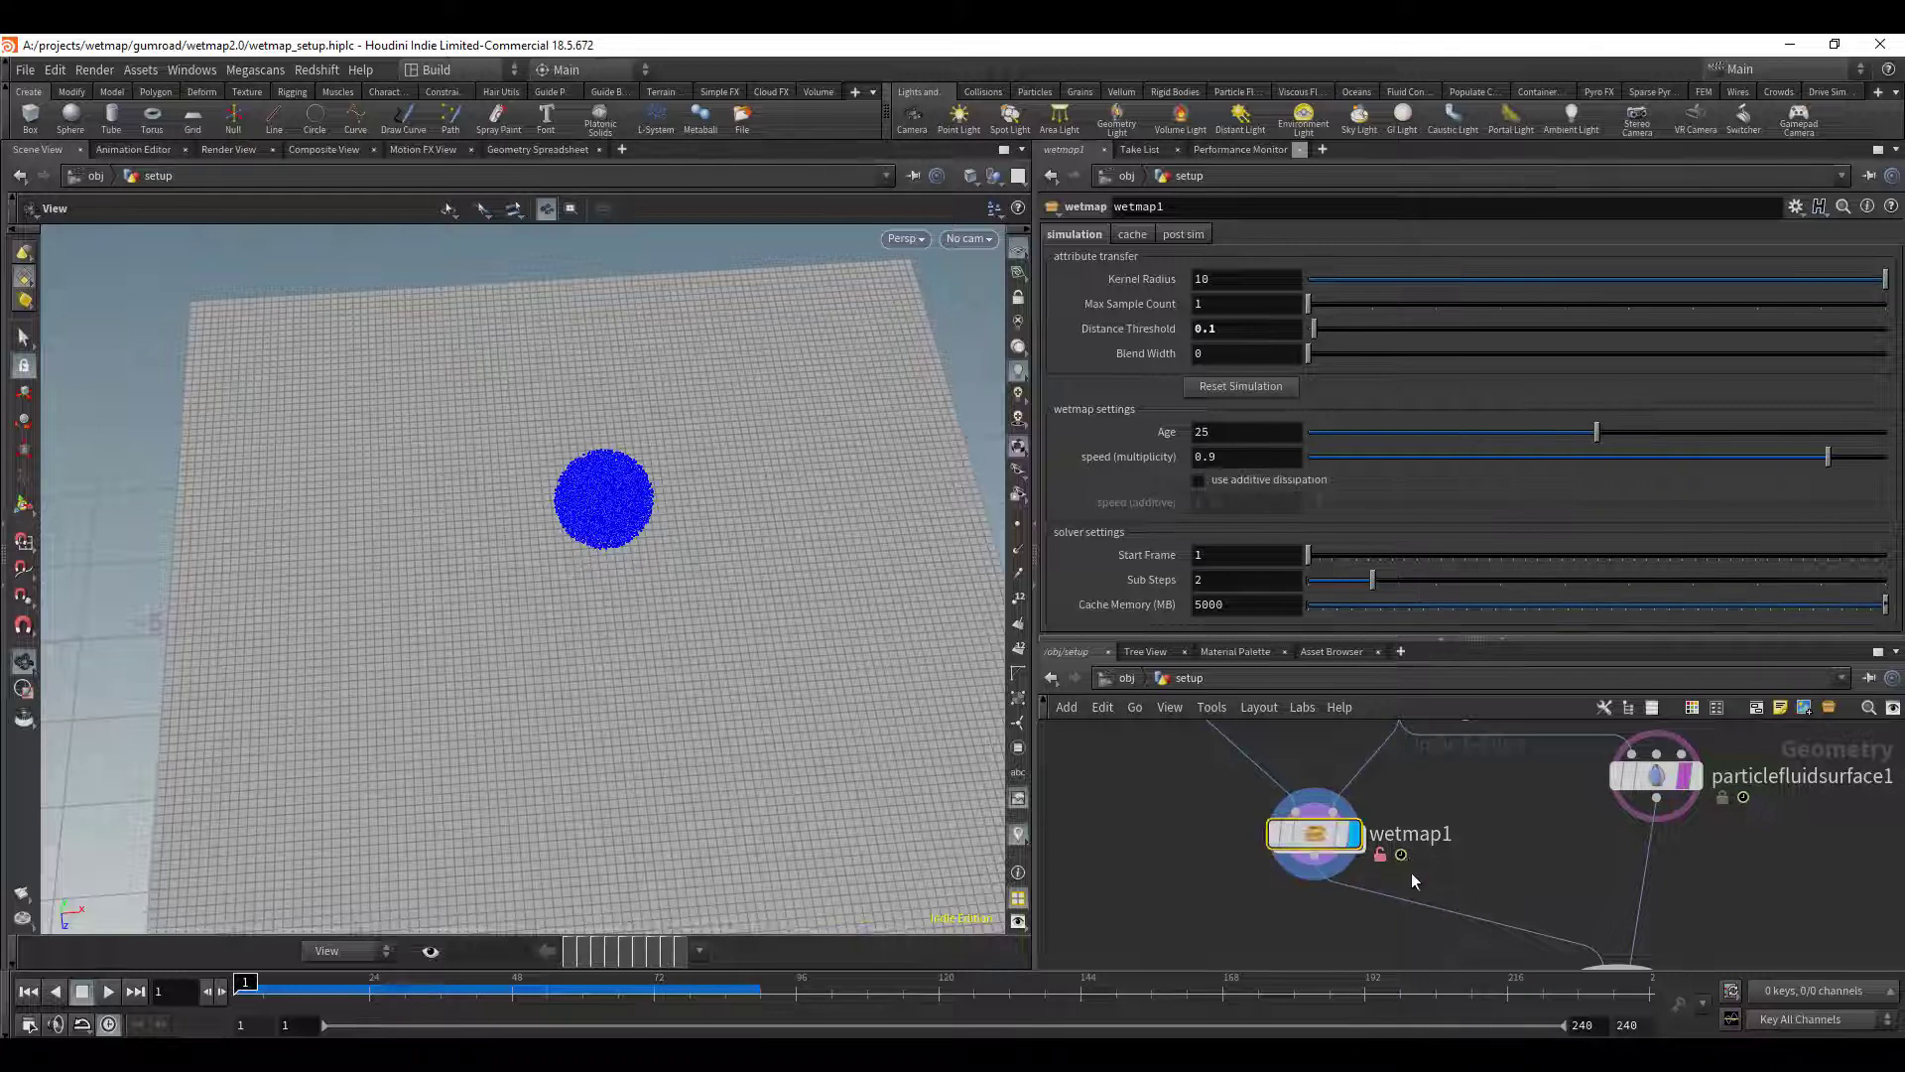
- Advance the simulation to frame 57 so the fluid splashes onto the grid
scroll(1408, 871, "up", 2)
mouse_move(1233, 802)
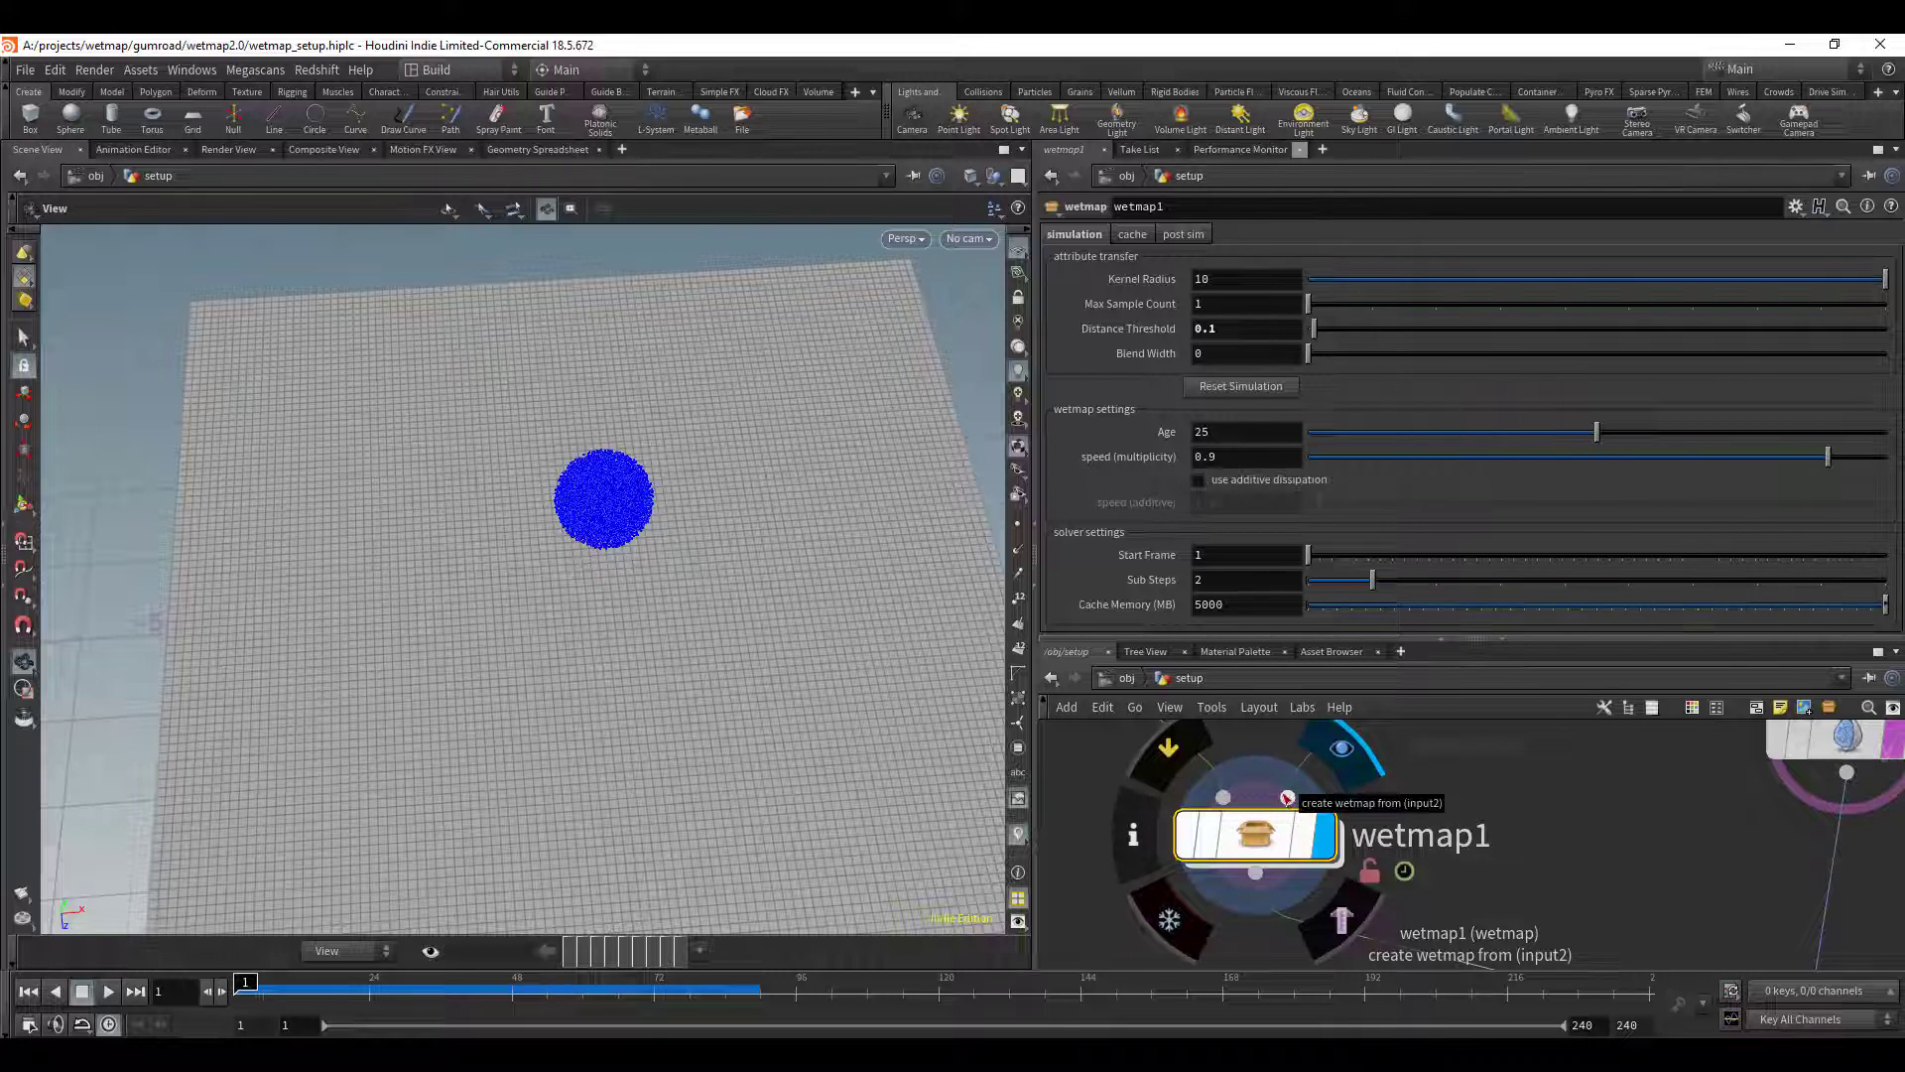
scroll(1290, 804, "down", 5)
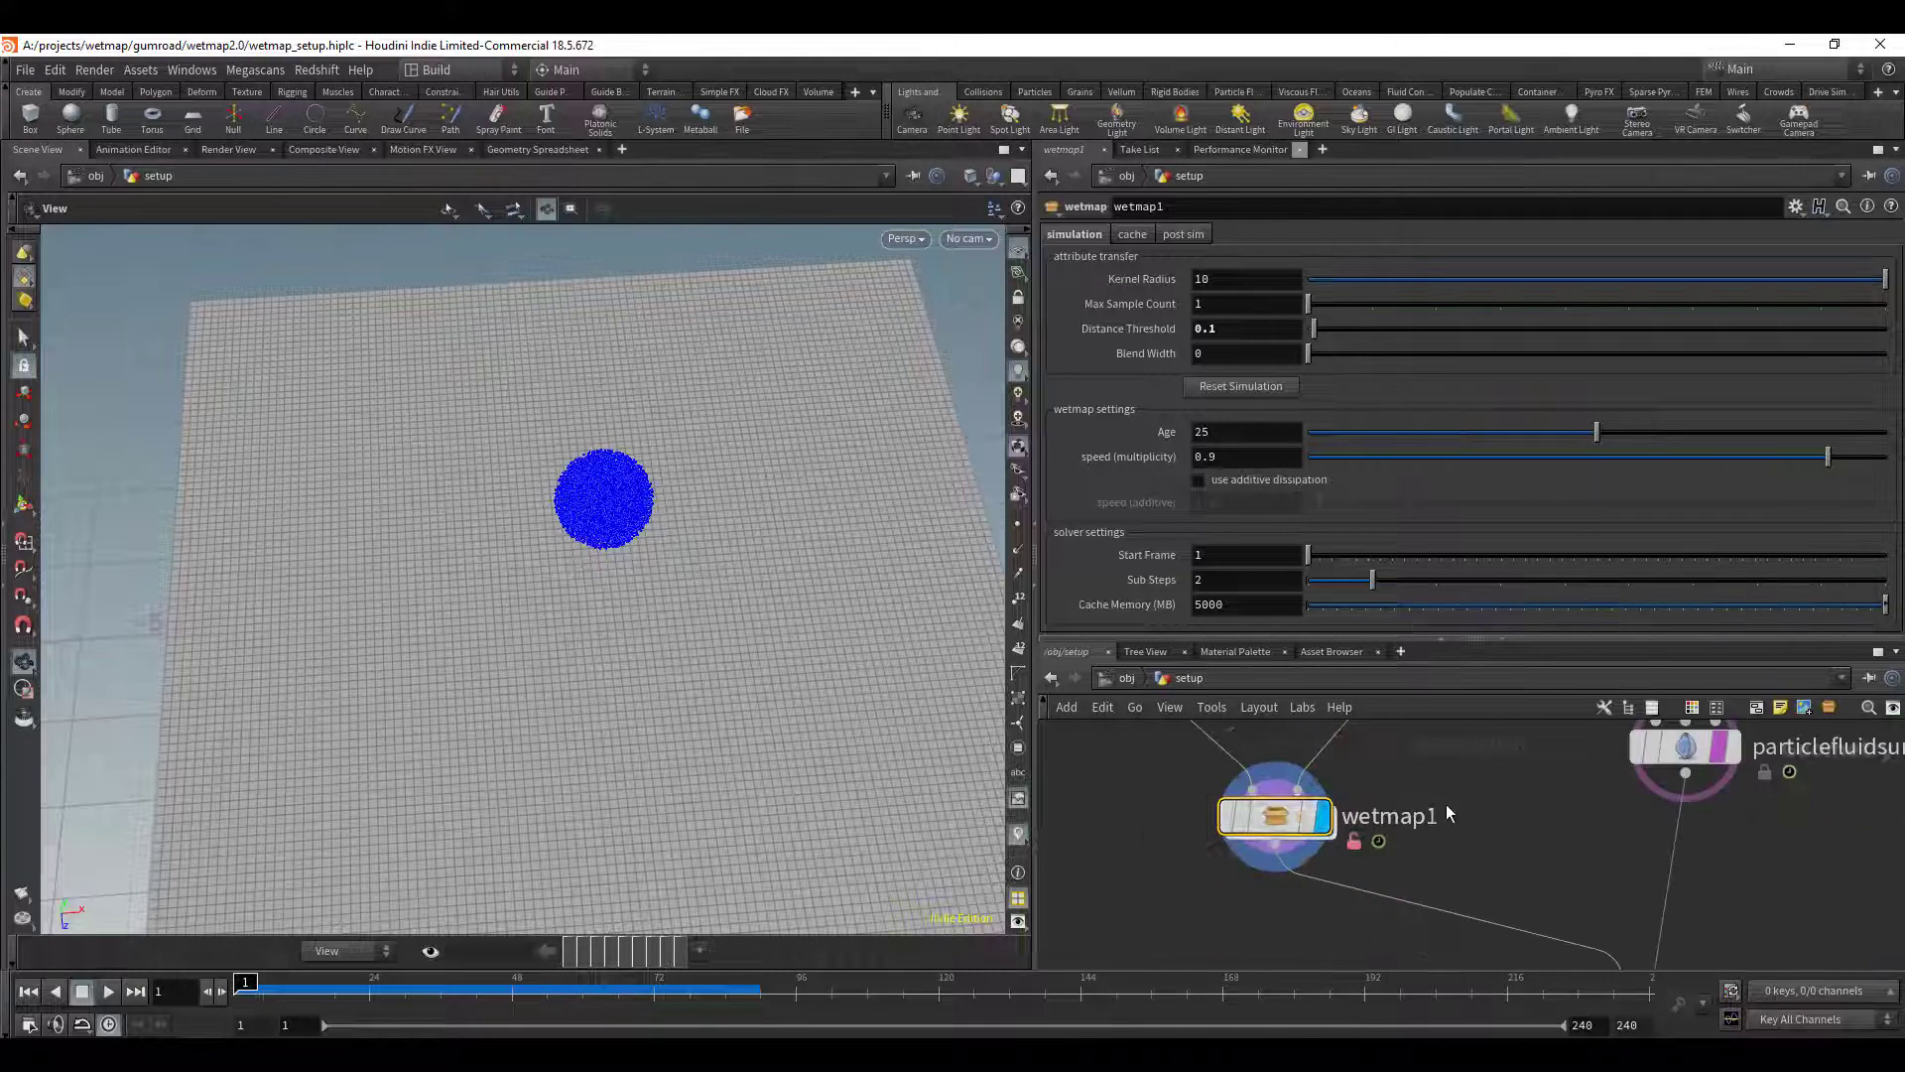
mouse_move(1366, 873)
middle_mouse_down()
mouse_move(1337, 745)
mouse_move(1377, 852)
middle_mouse_up()
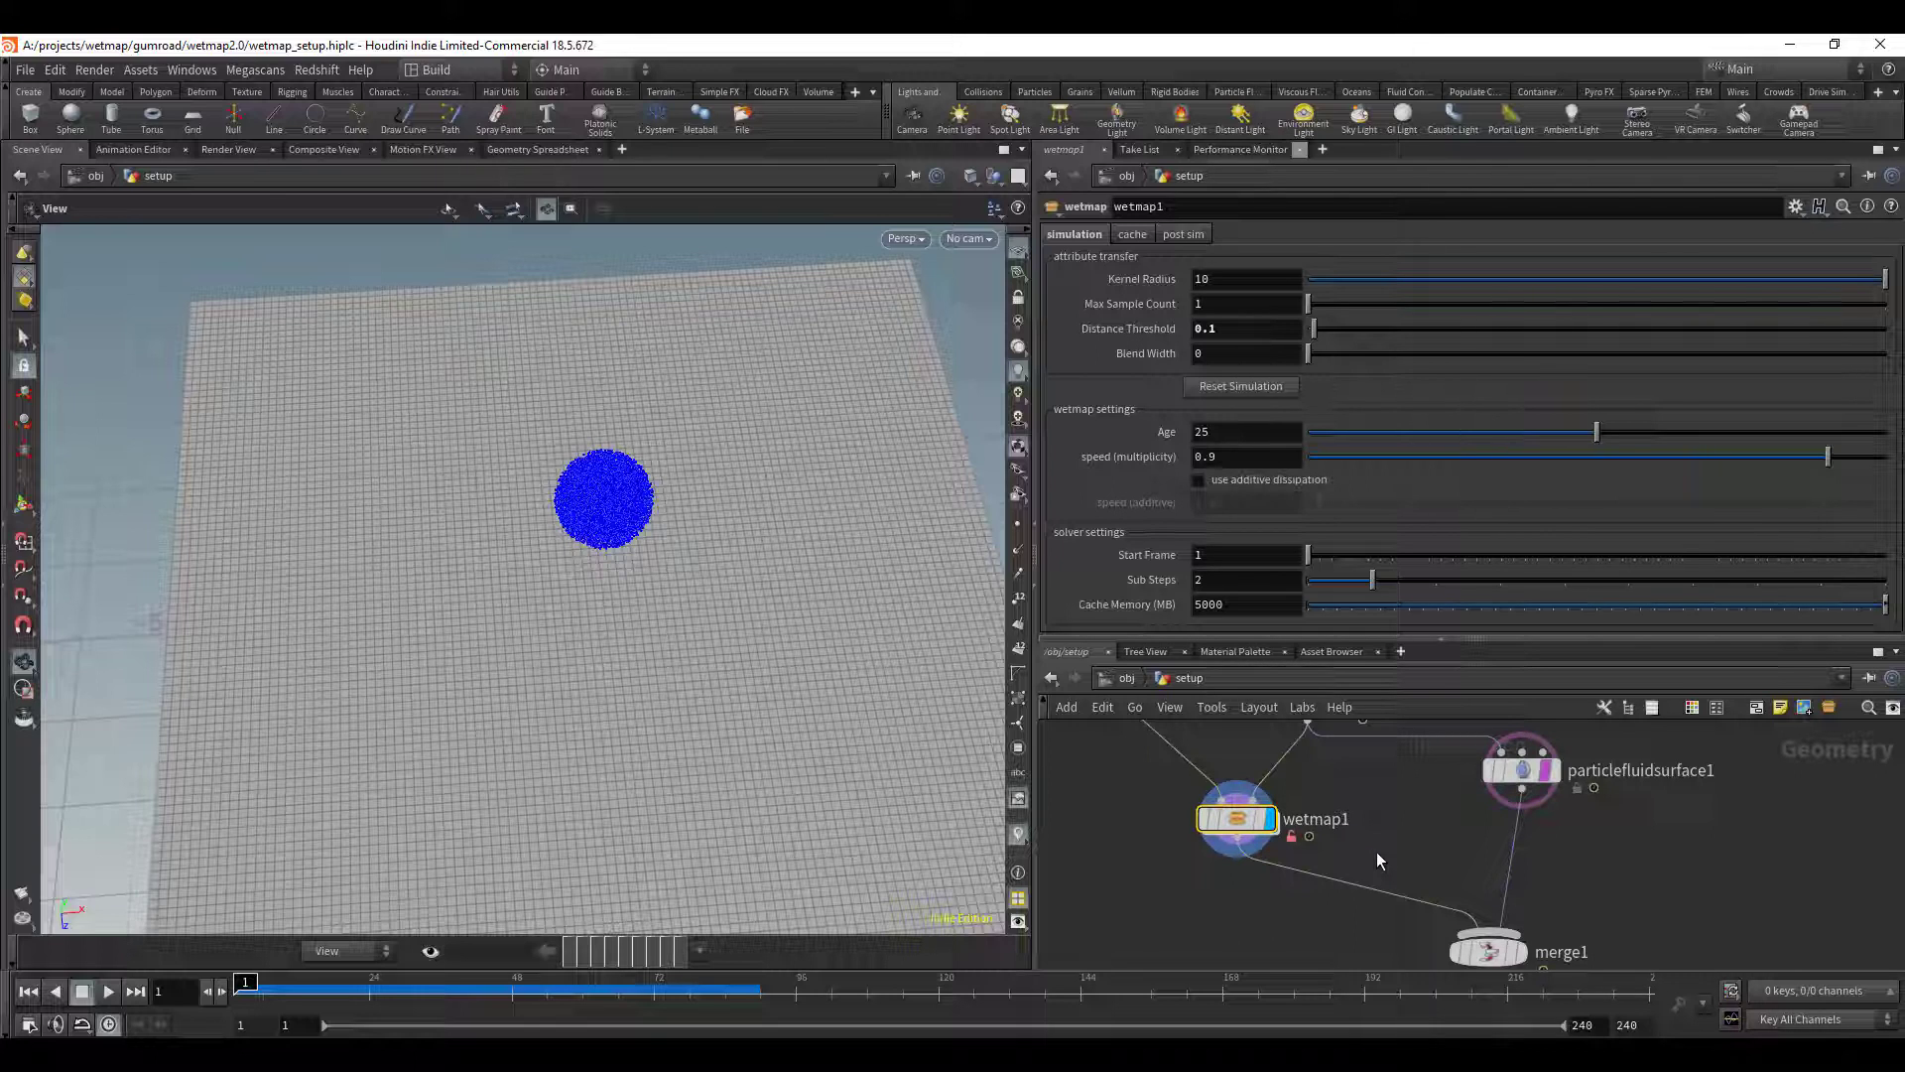
scroll(1389, 851, "up", 2)
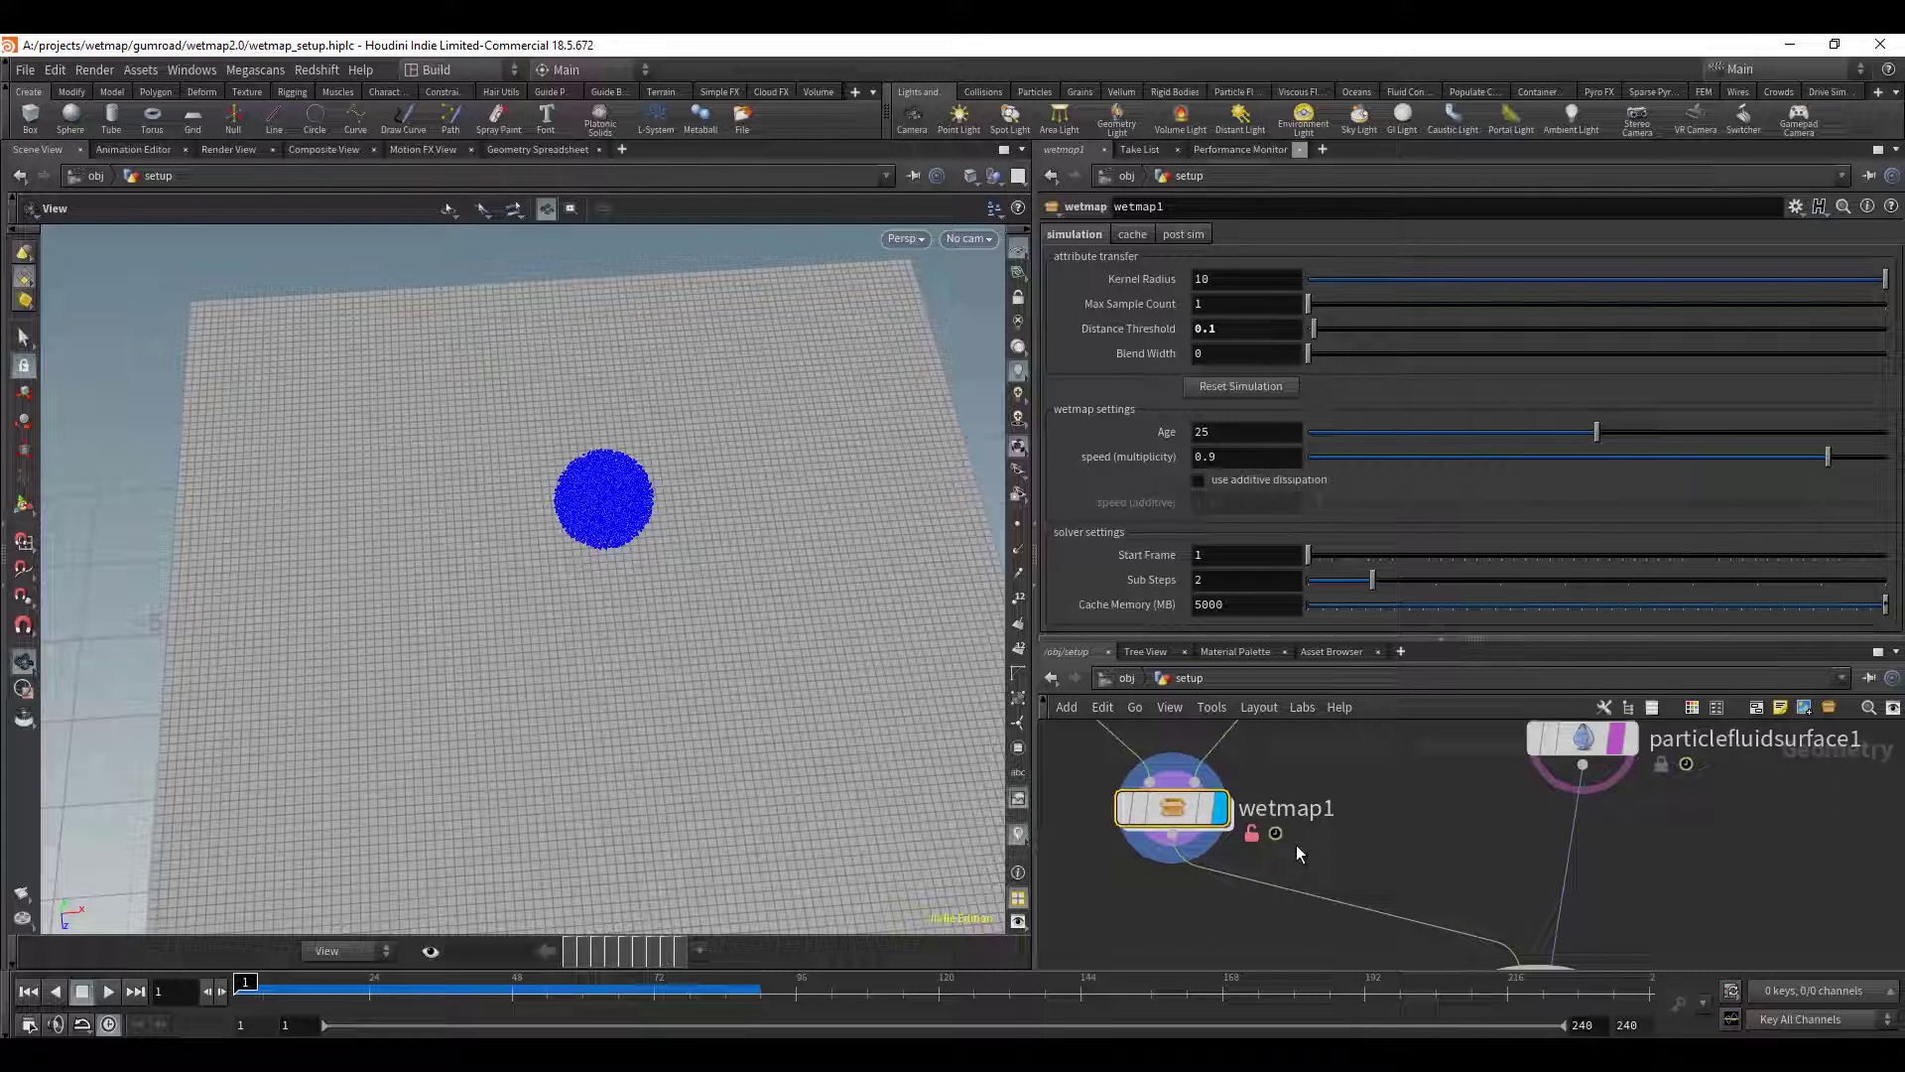
middle_click_drag(1313, 830, 1346, 828)
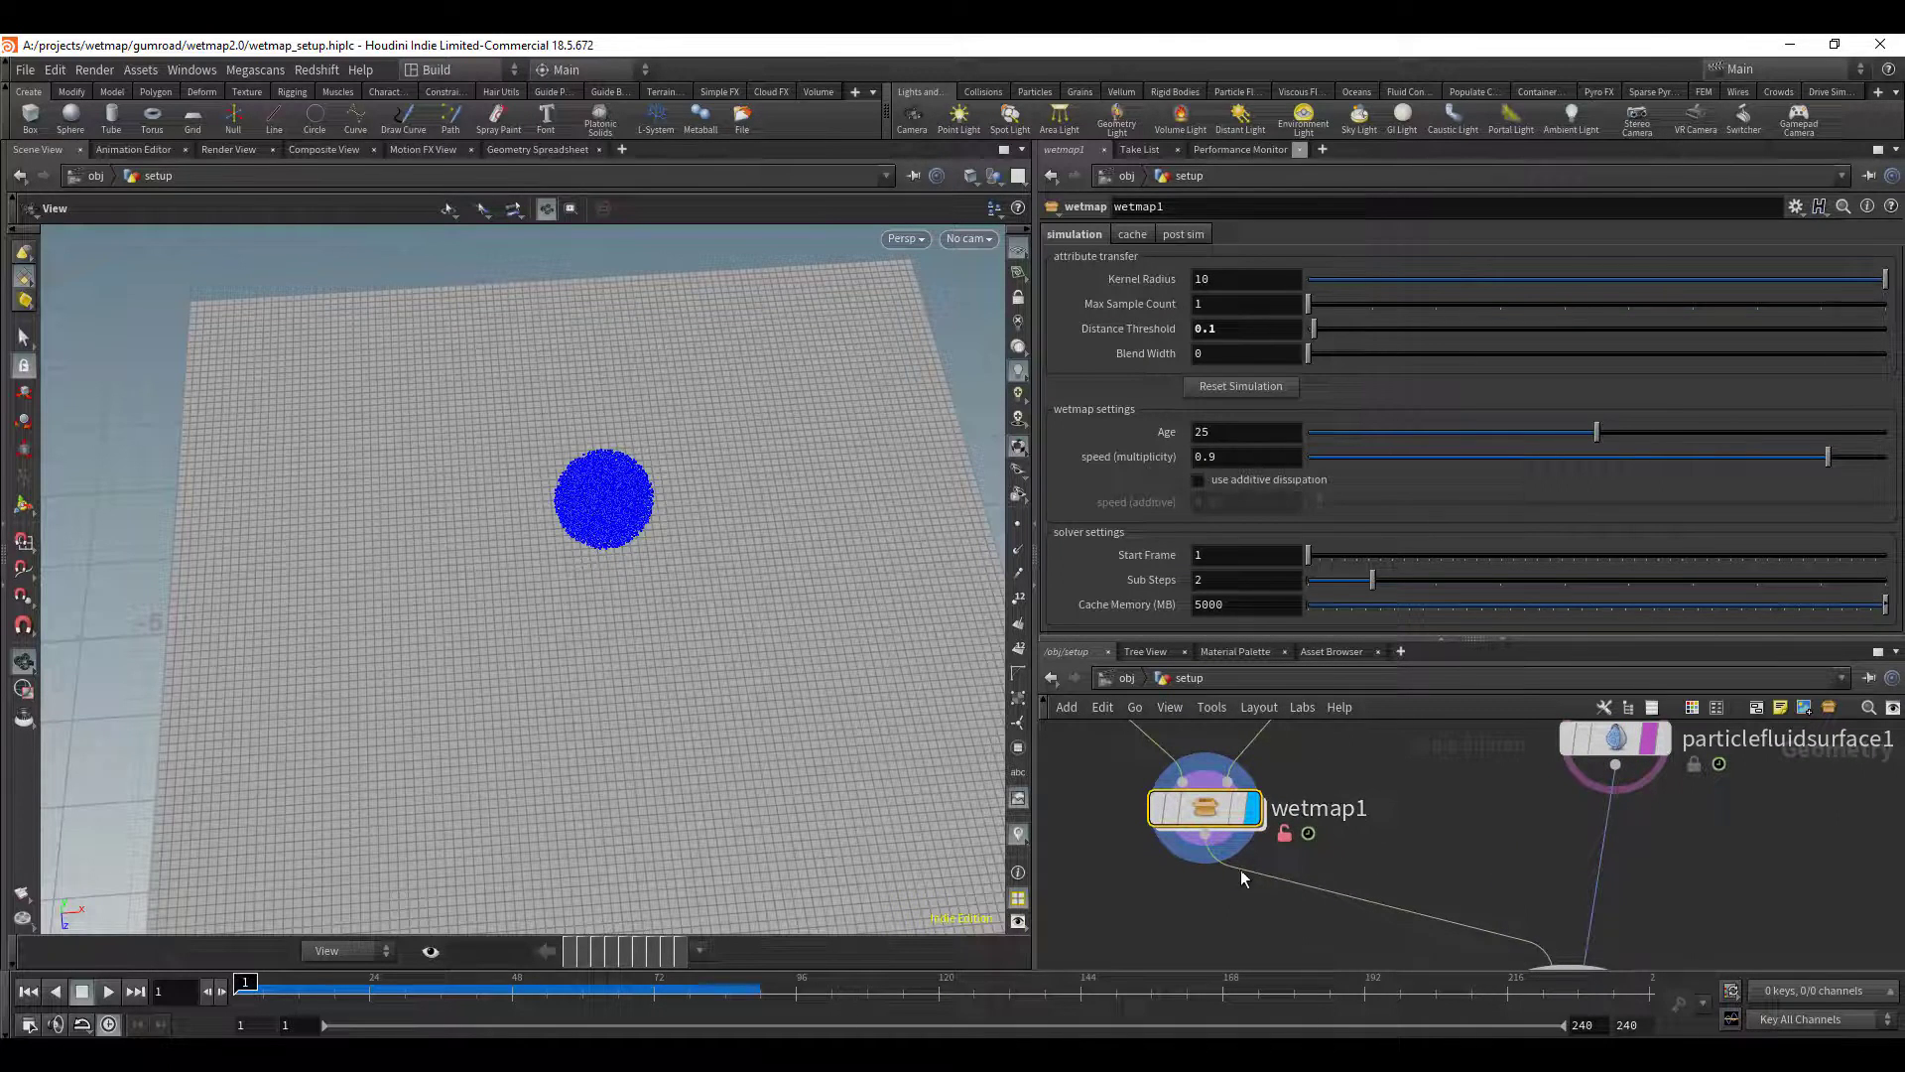
left_click_drag(337, 985, 447, 982)
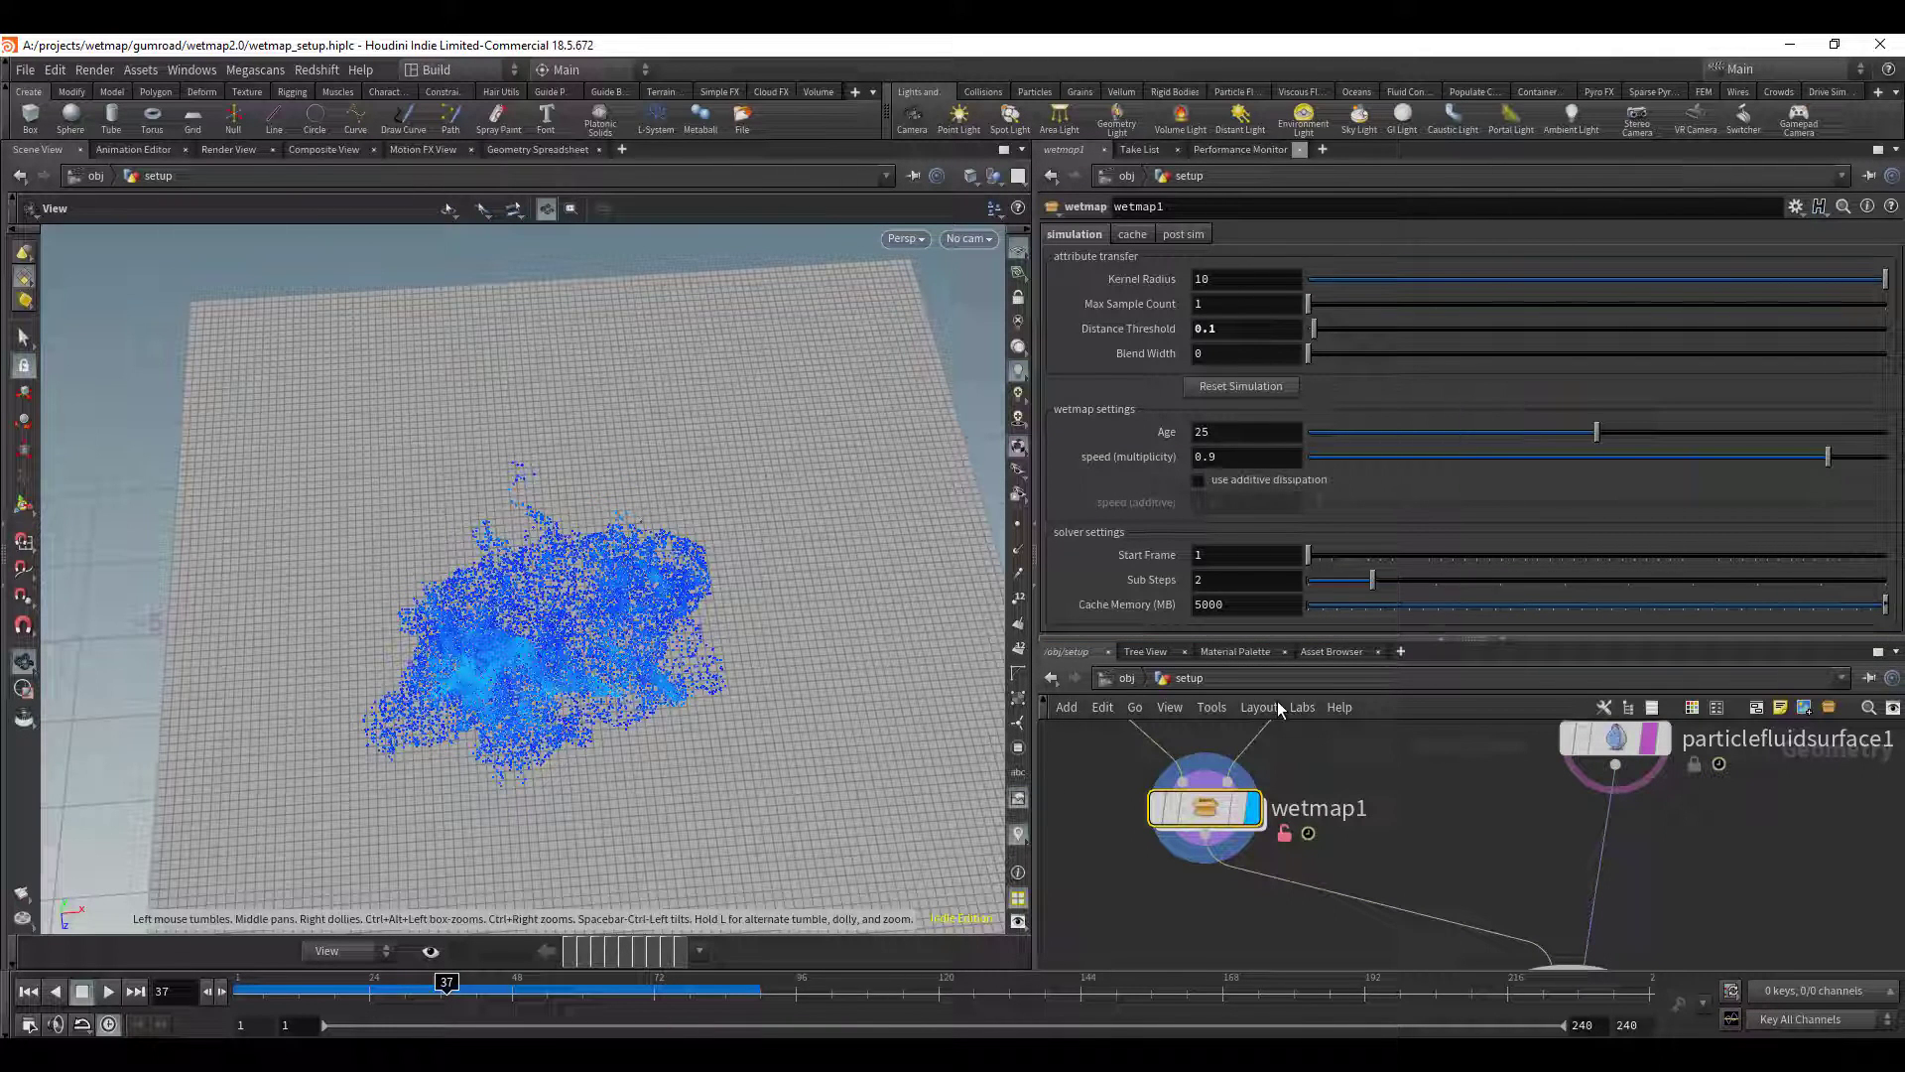
- Visualize wetmap1's wet point attribute on the grid from its node info window, then close it
mouse_move(1142, 809)
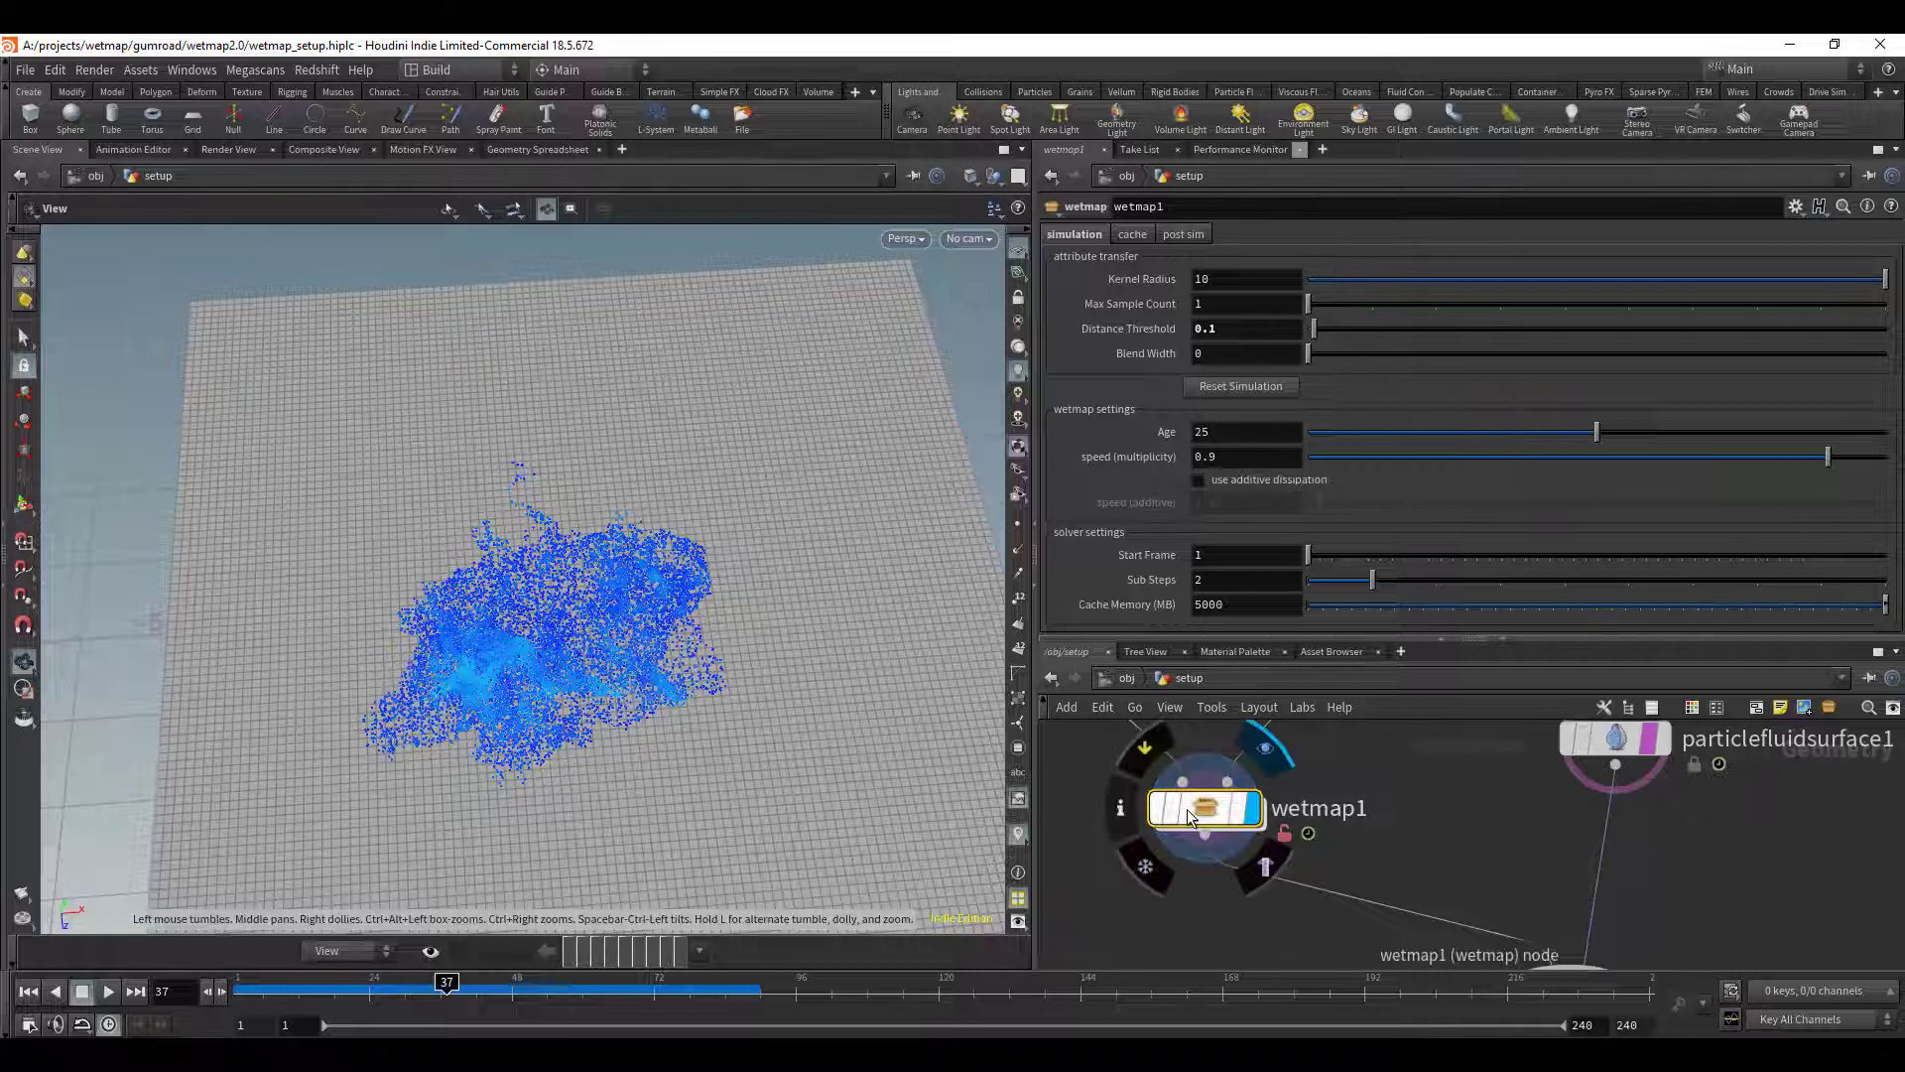
left_click(1129, 812)
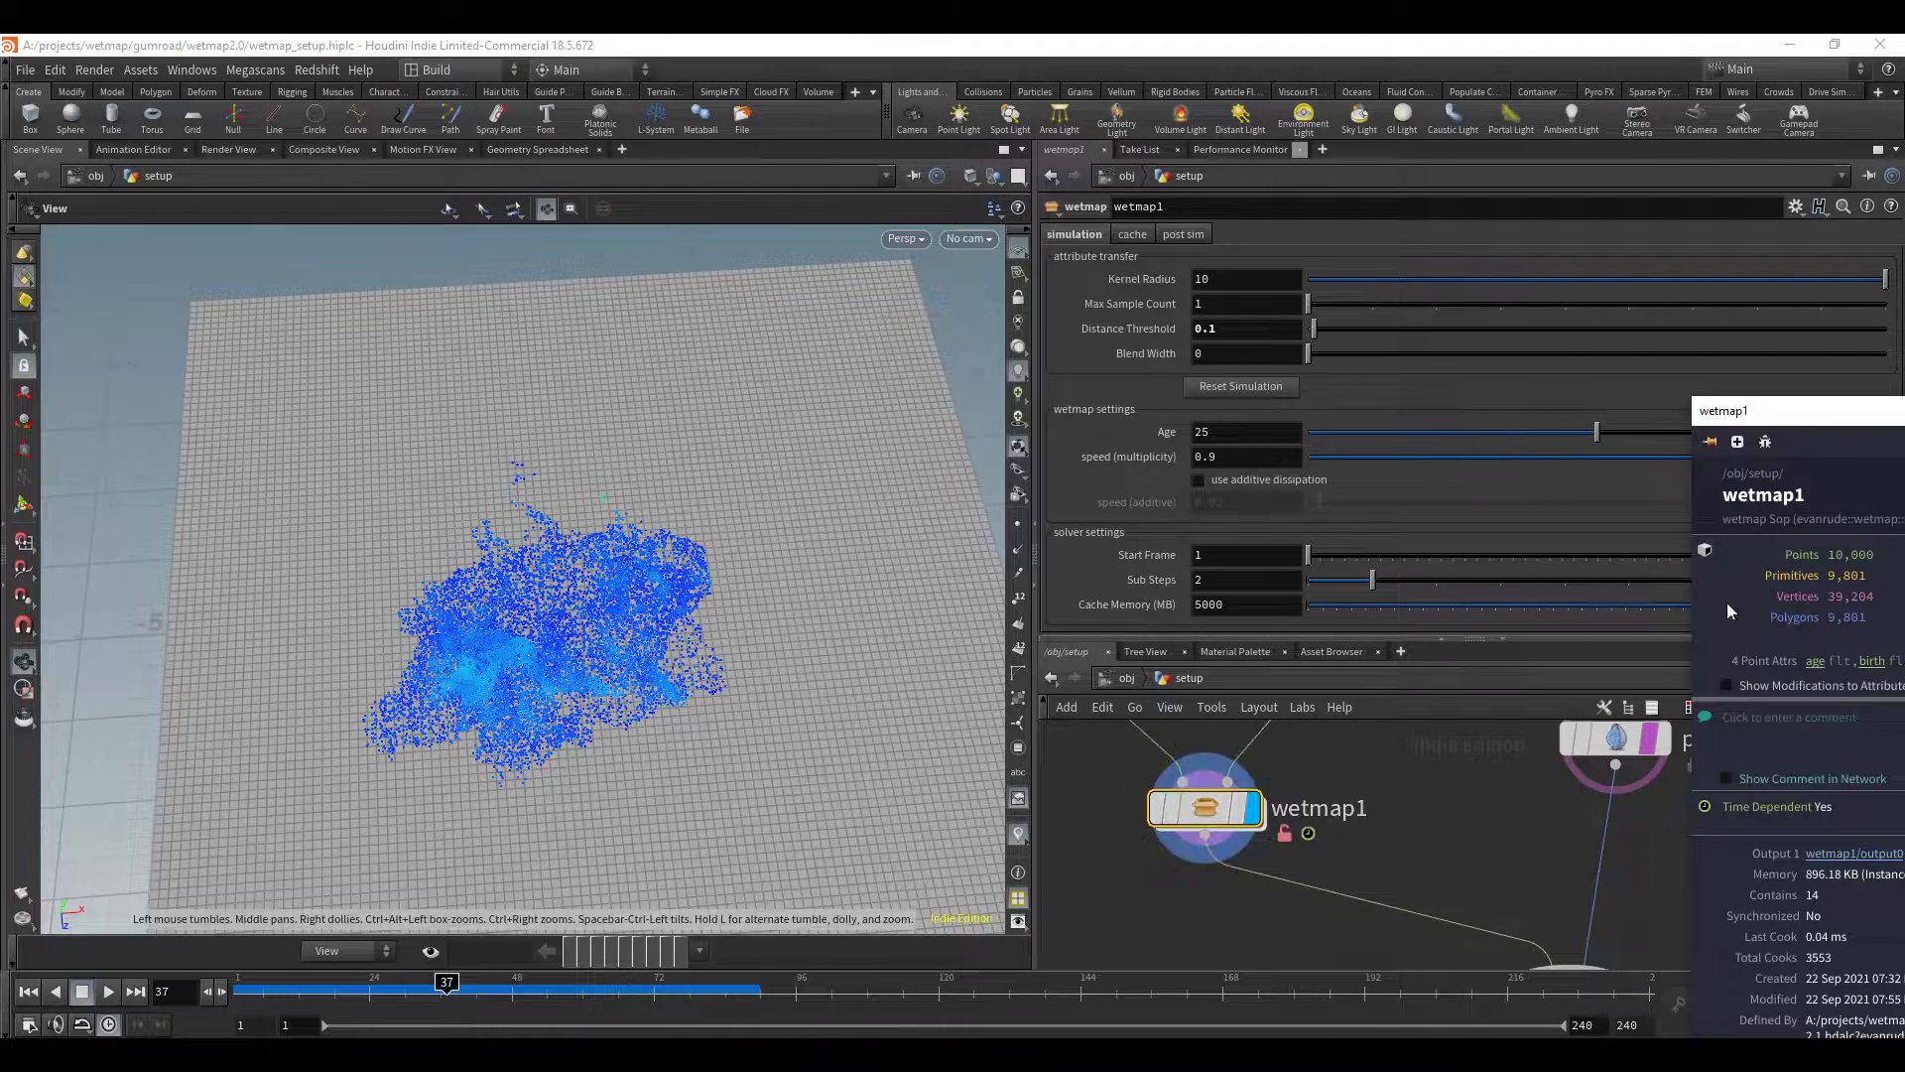
left_click_drag(1782, 421, 1201, 337)
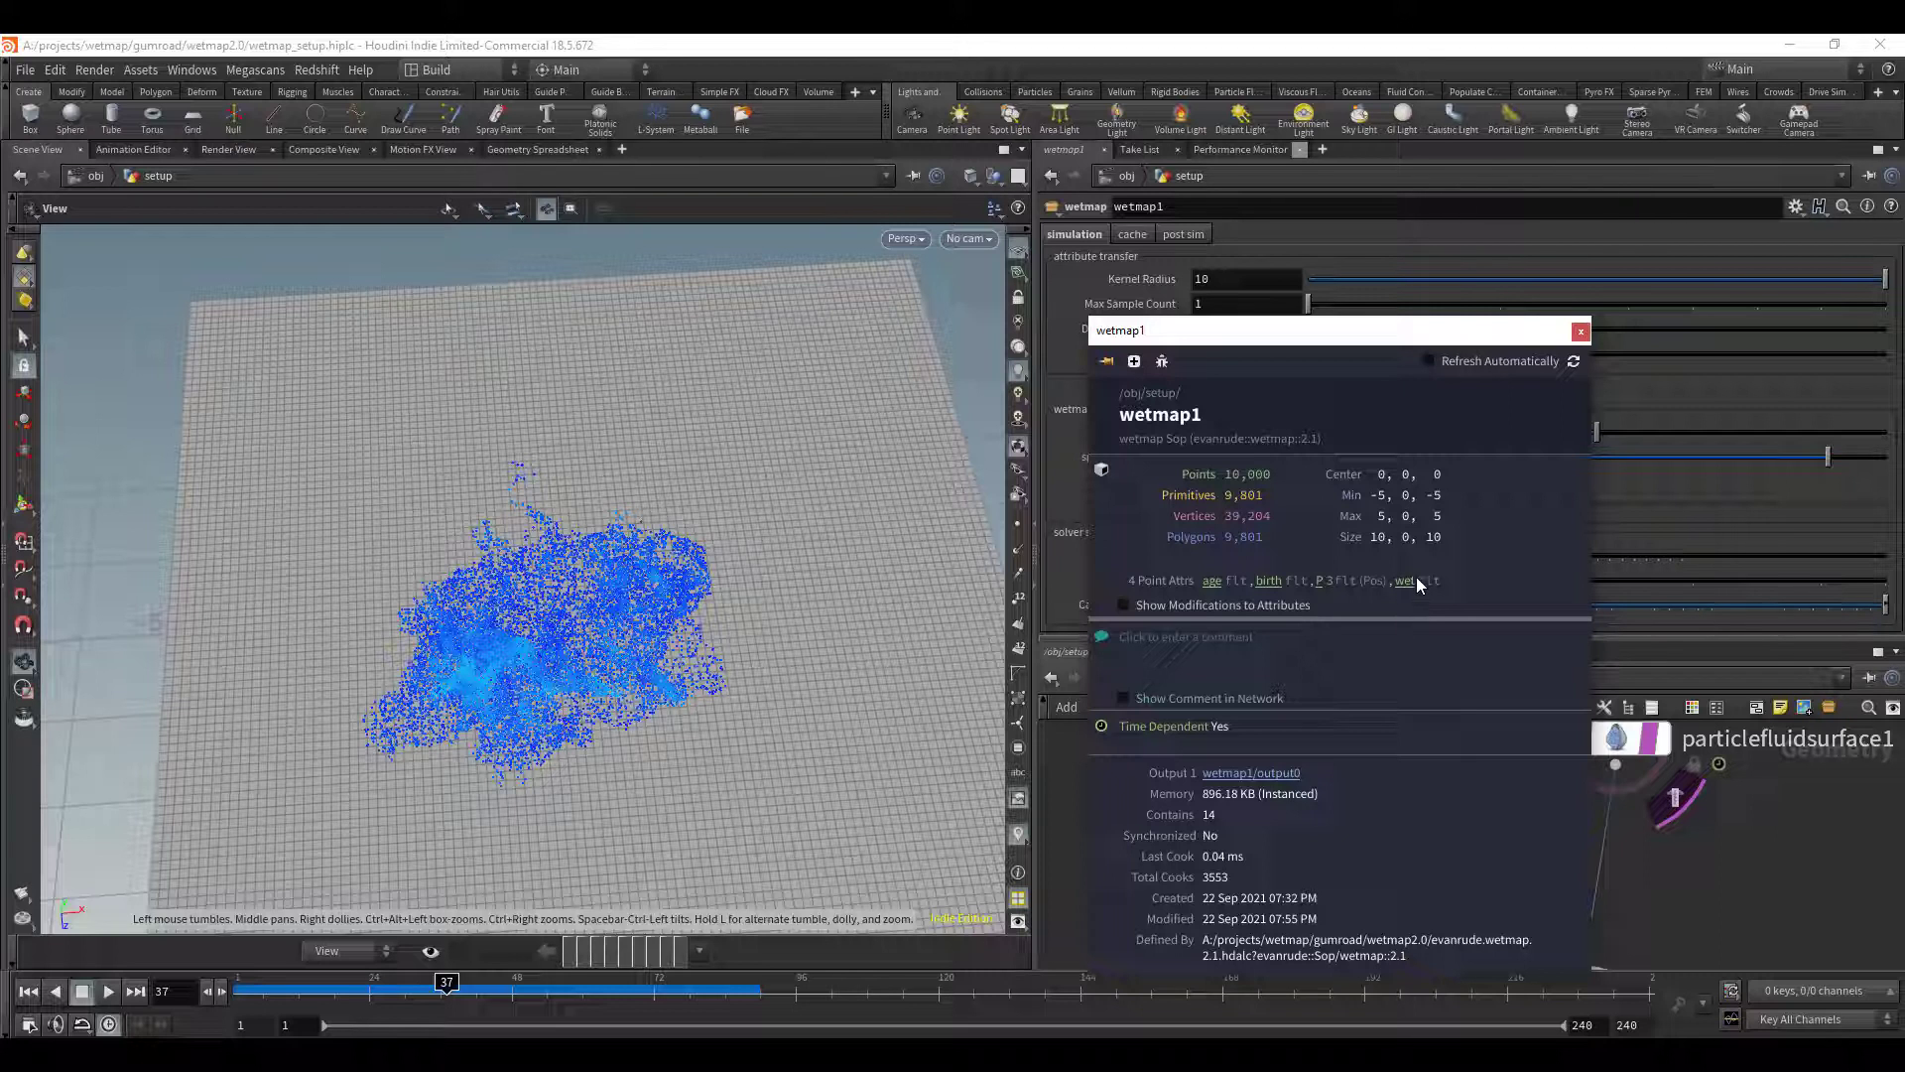
left_click(1405, 581)
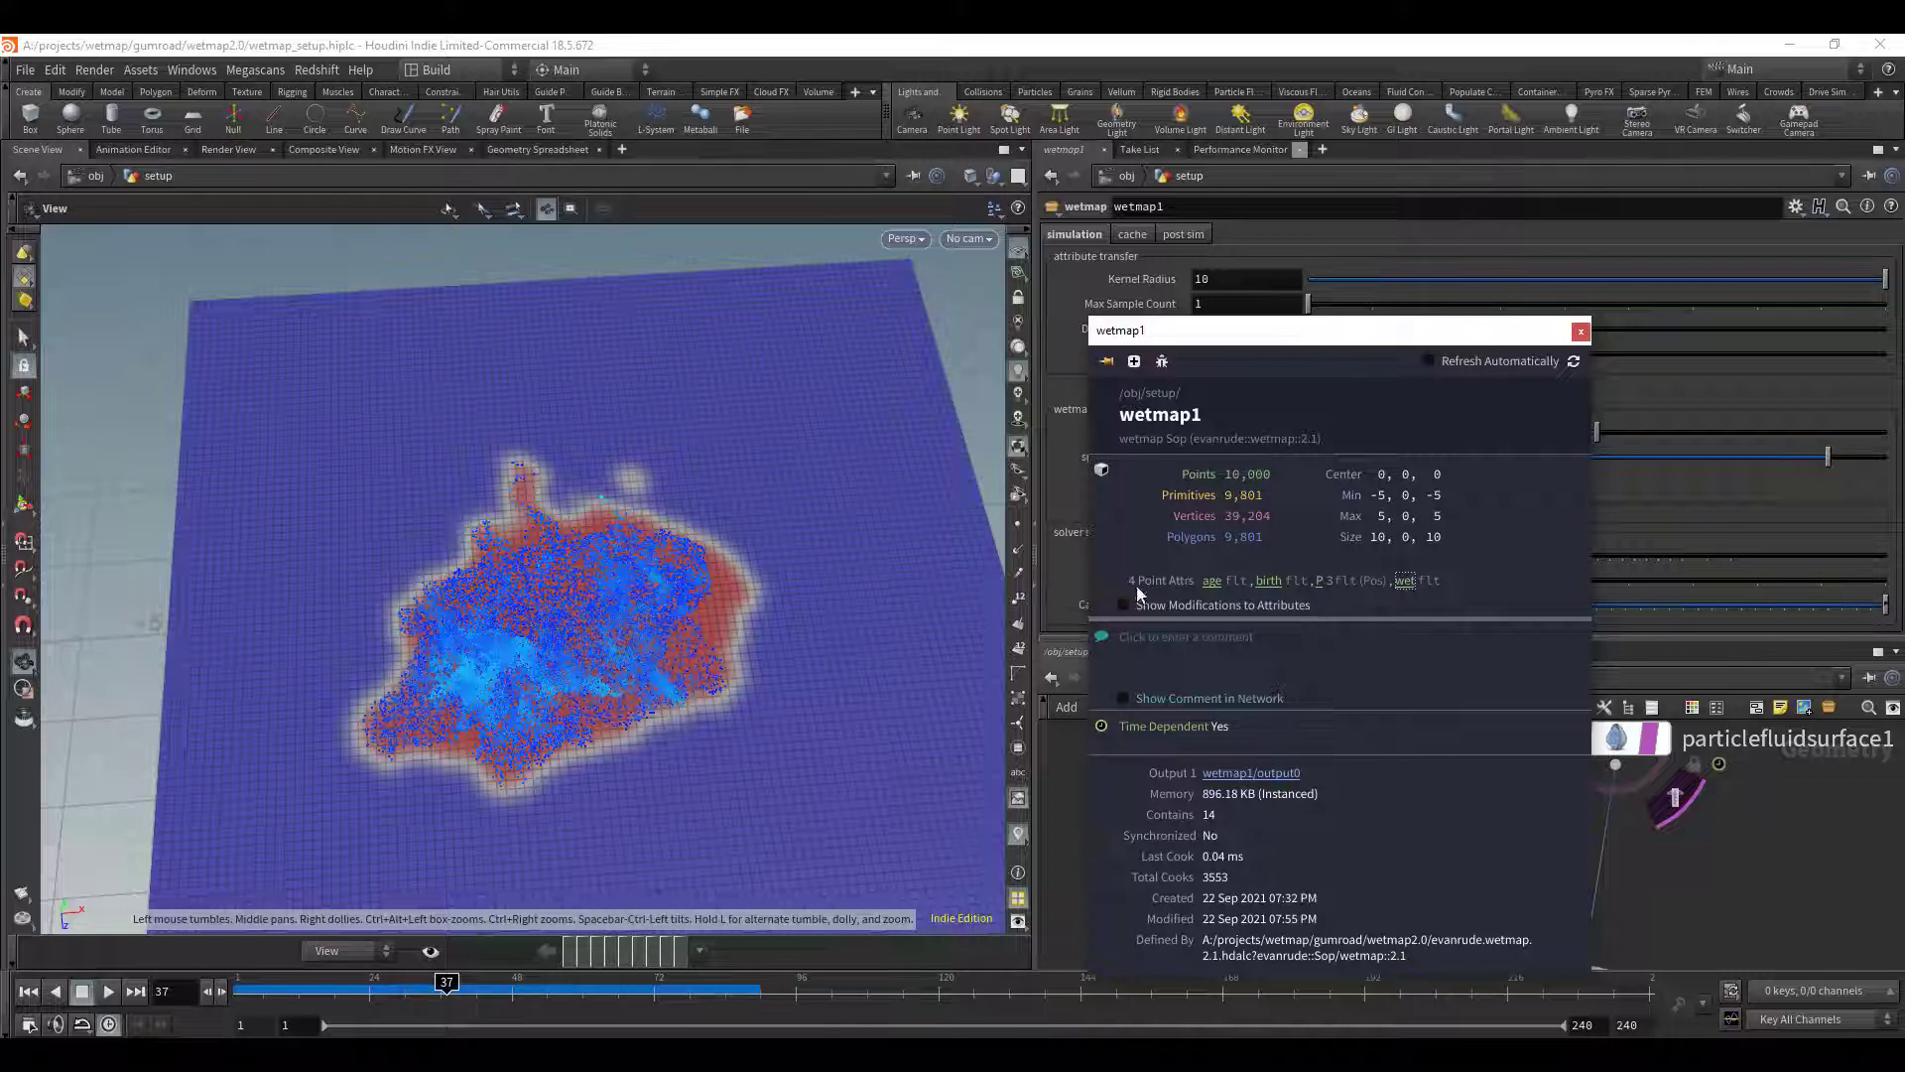
left_click(1581, 332)
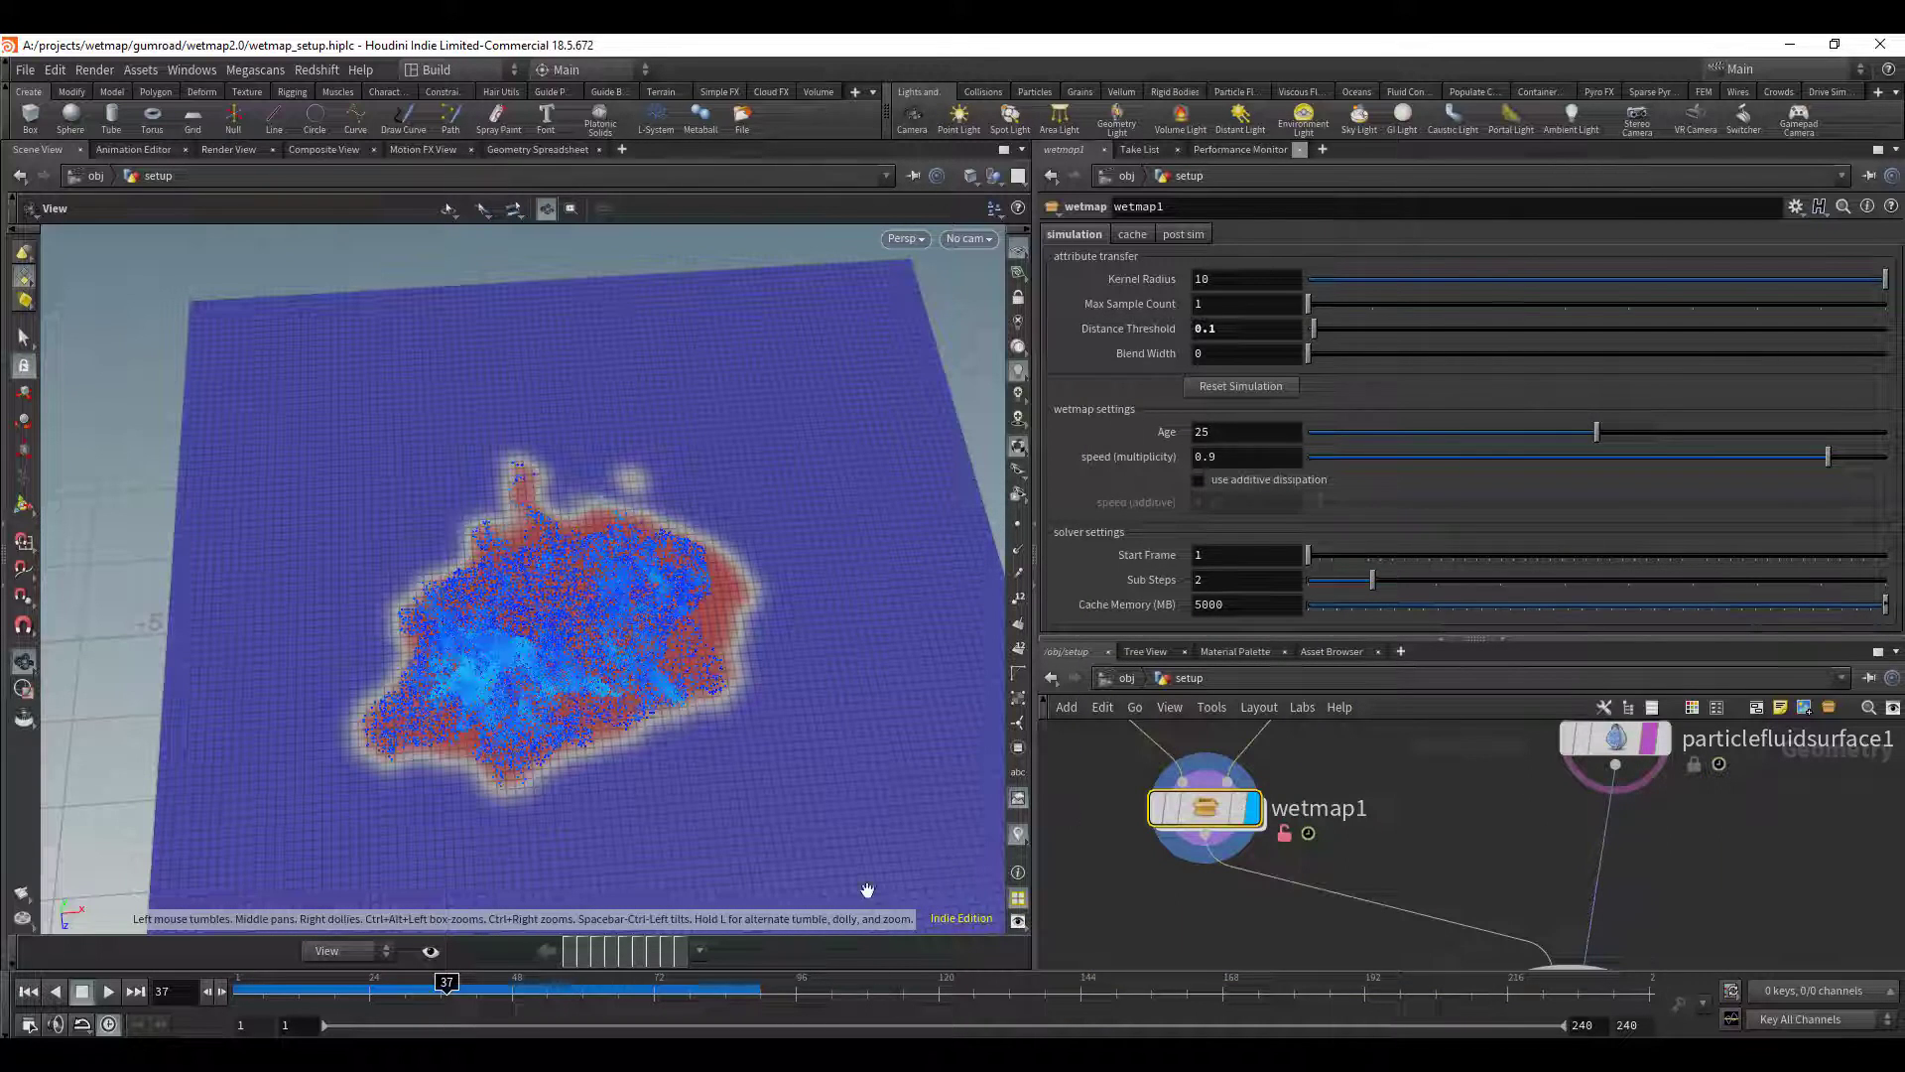
- Scrub and play the simulation to watch the wet patch, stopping at frame 64
left_click_drag(407, 992, 553, 984)
key("Up")
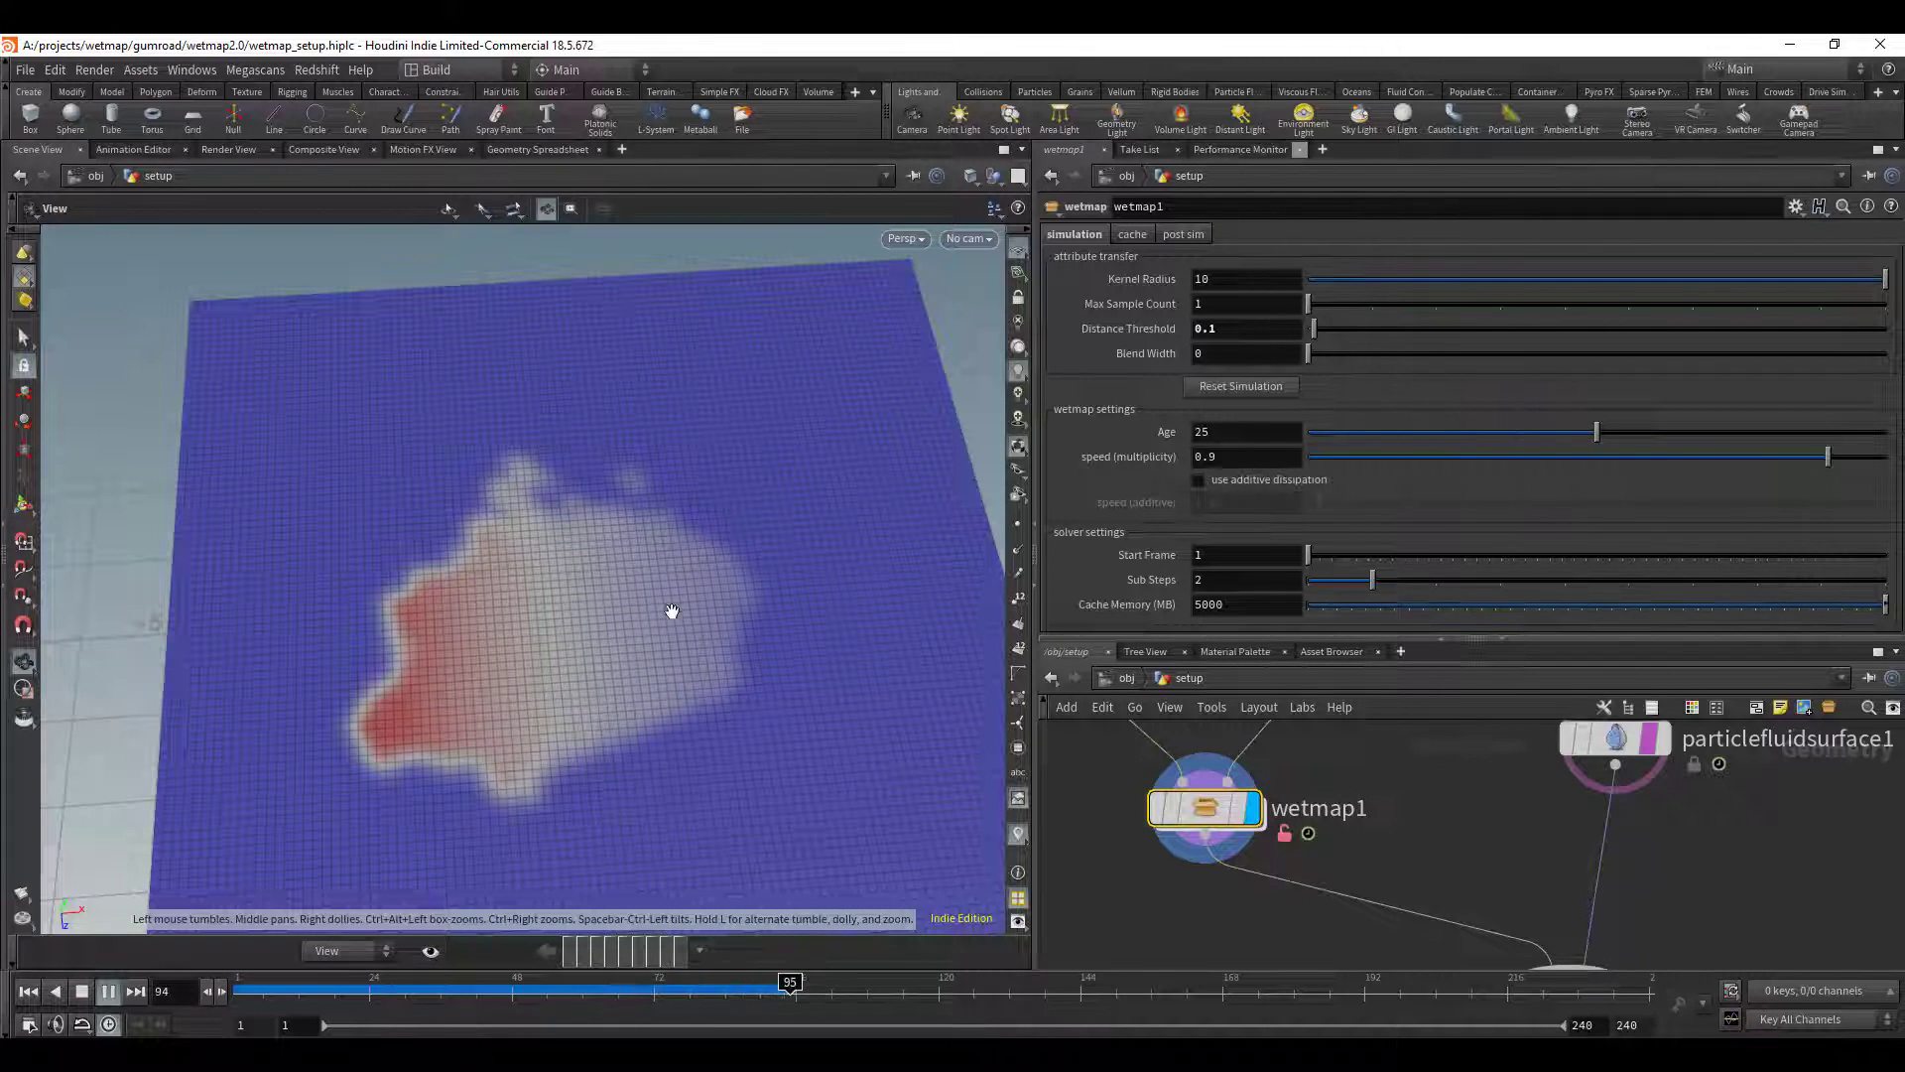
key("Up")
left_click_drag(708, 992, 621, 1002)
key("Up")
key("Up")
left_click(617, 983)
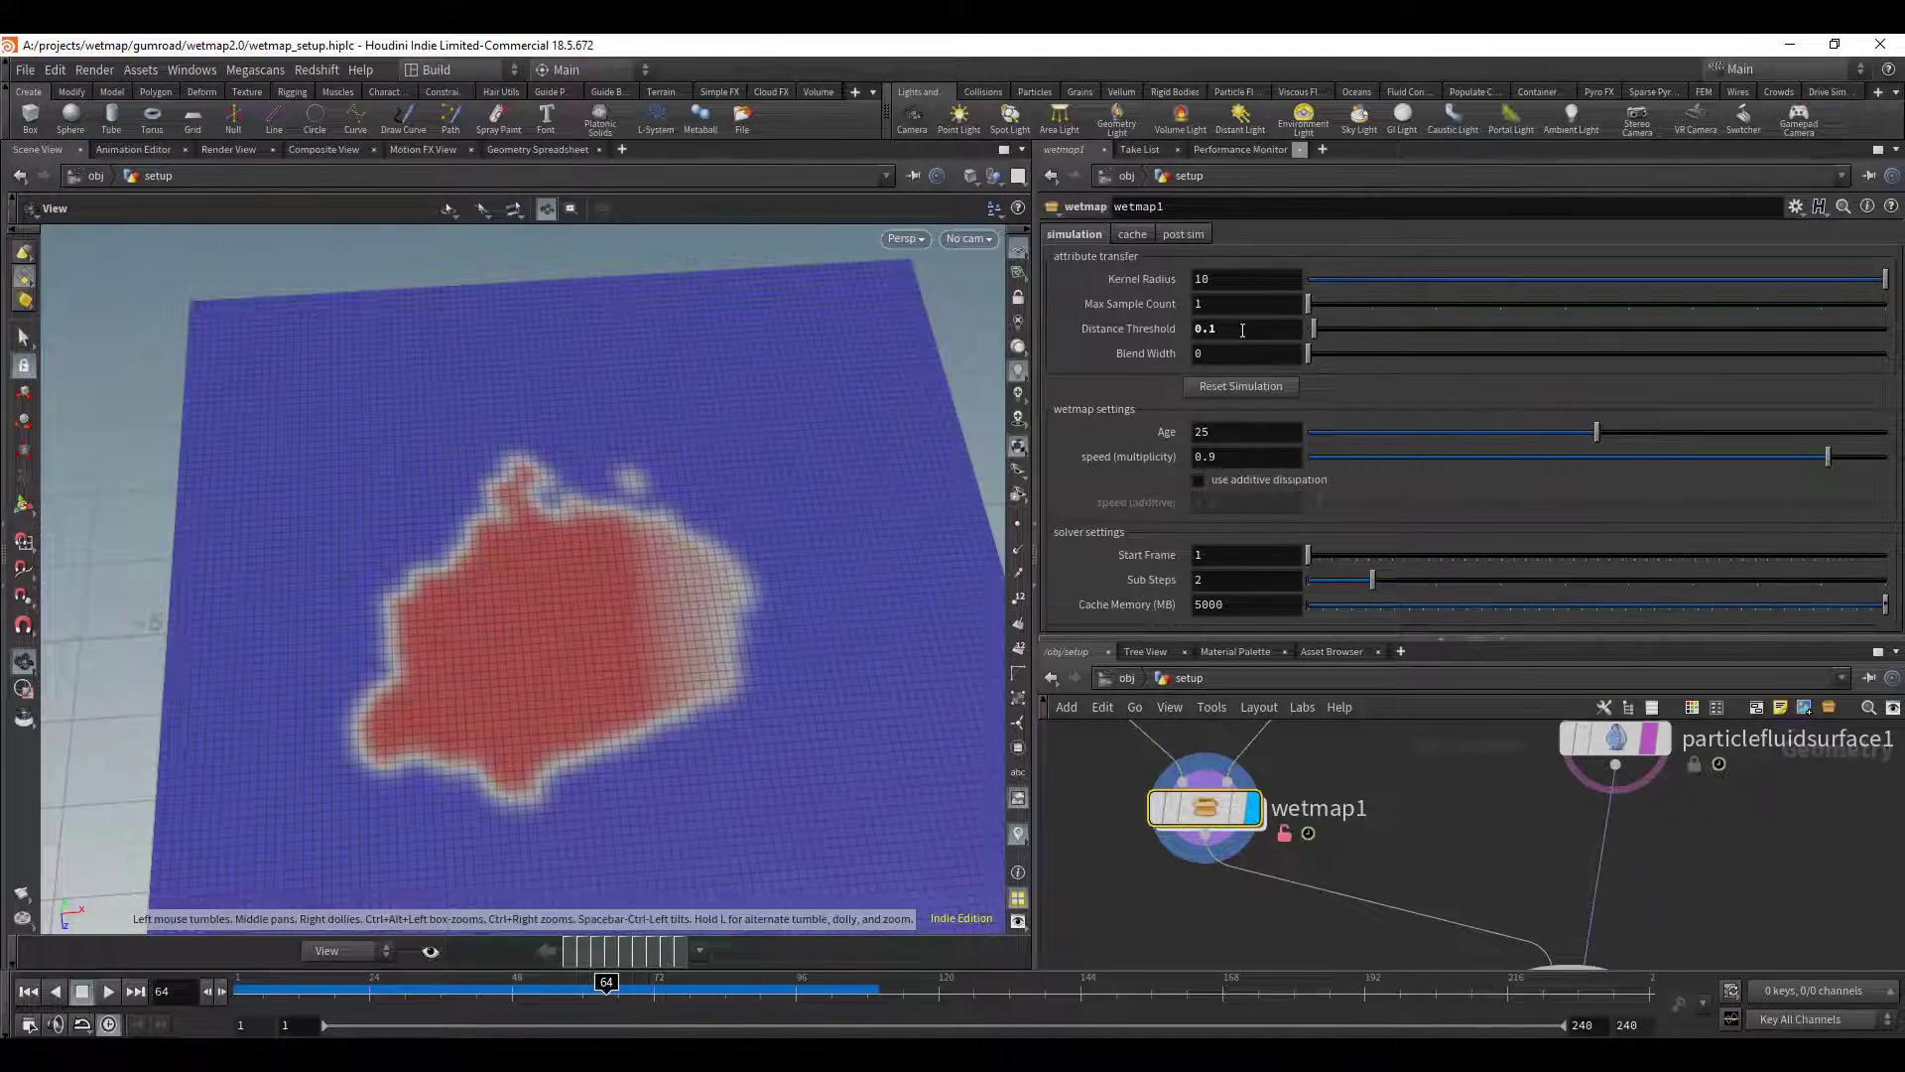
- Check wetmap1's post-sim attribute fit settings, then return to the simulation parameters
left_click(1183, 235)
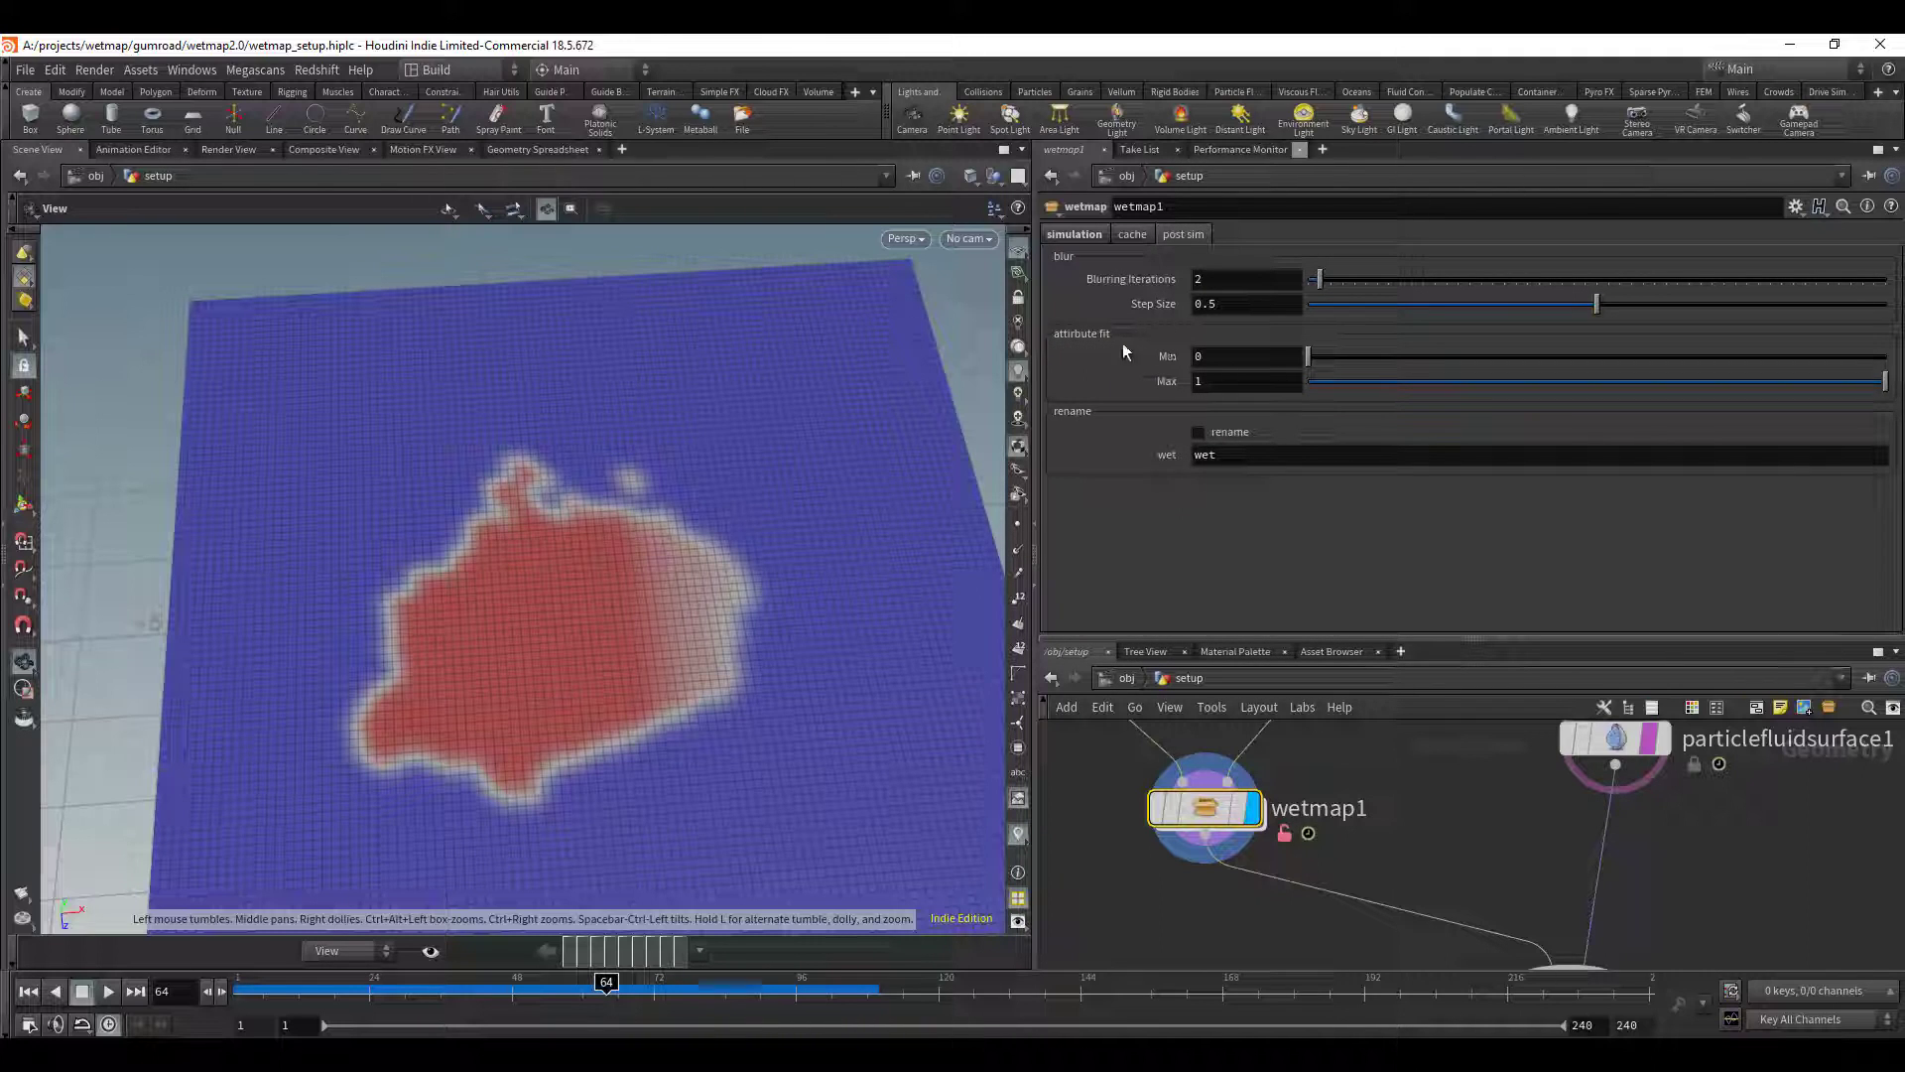
left_click(1281, 357)
left_click(1076, 236)
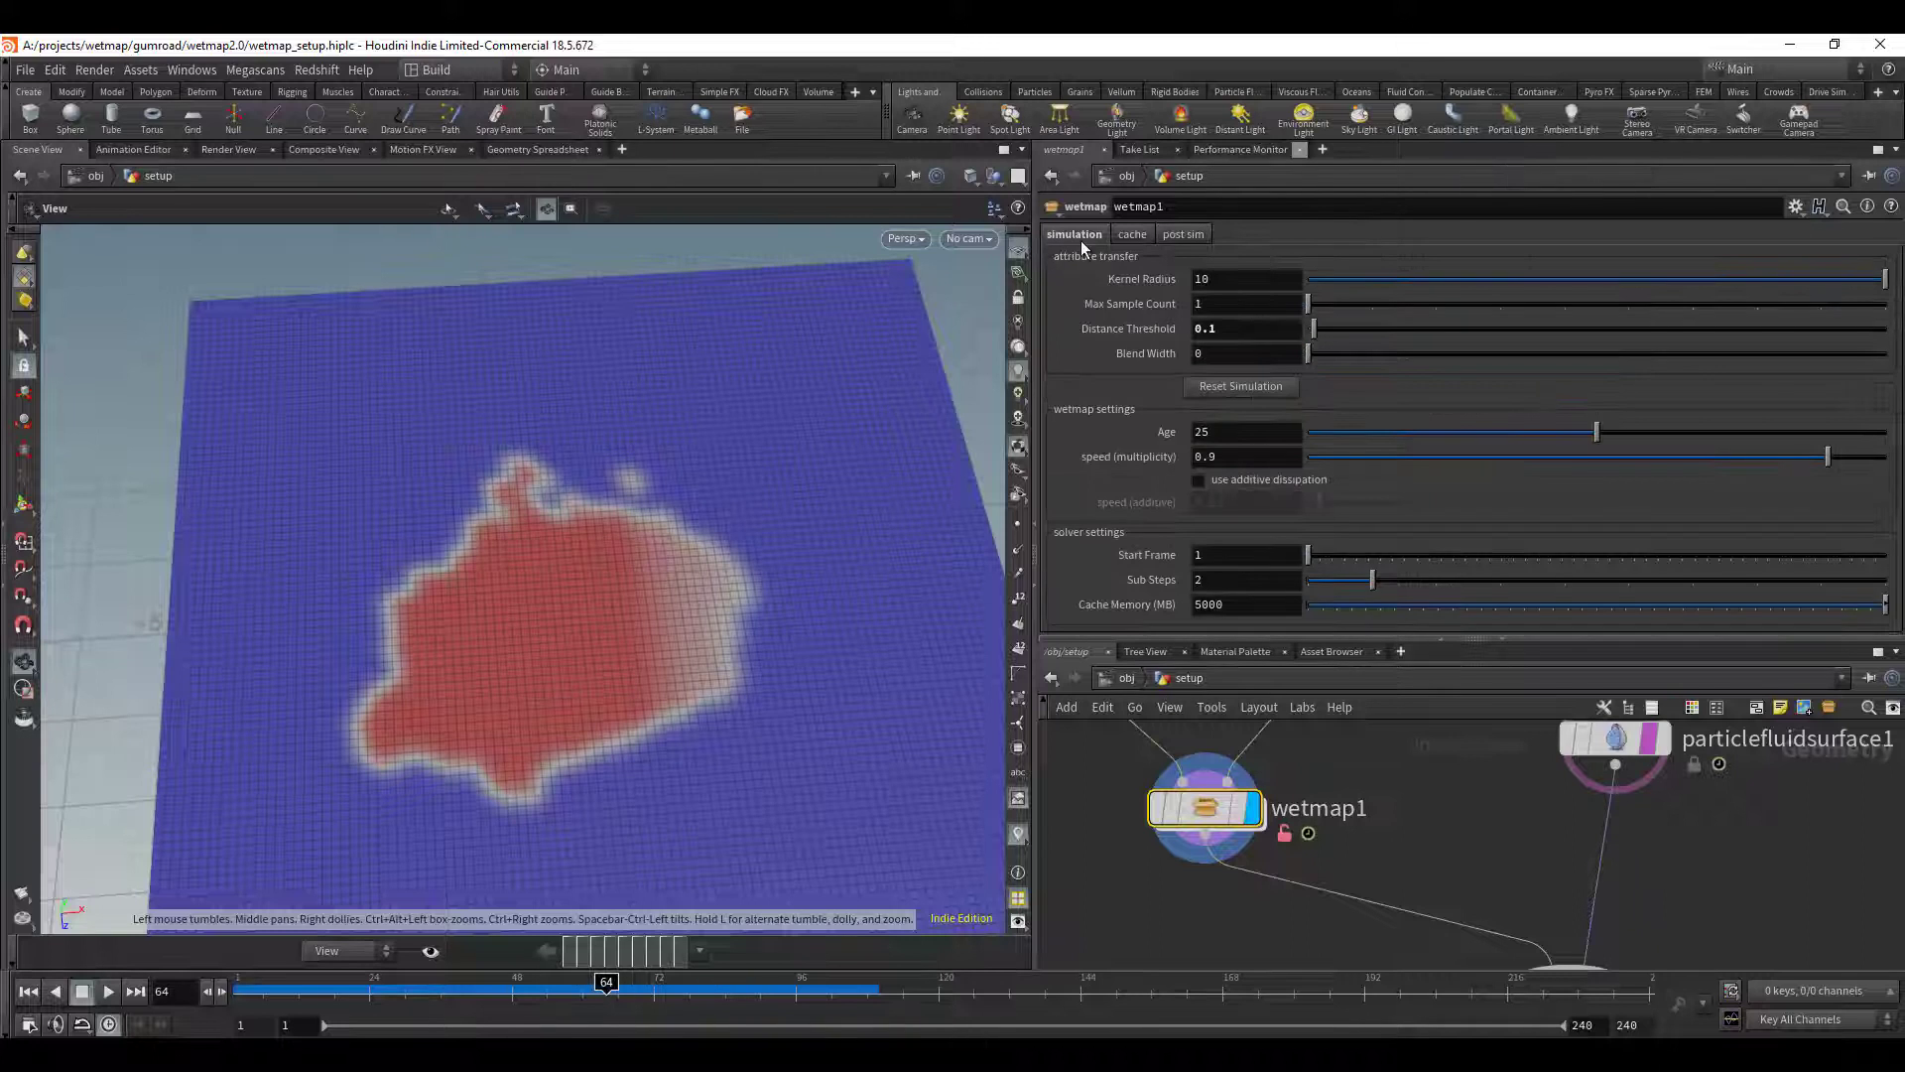
- Set the wet visualizer's ramp range to Min and Max, 0 to 1
mouse_move(1207, 814)
left_click(1017, 835)
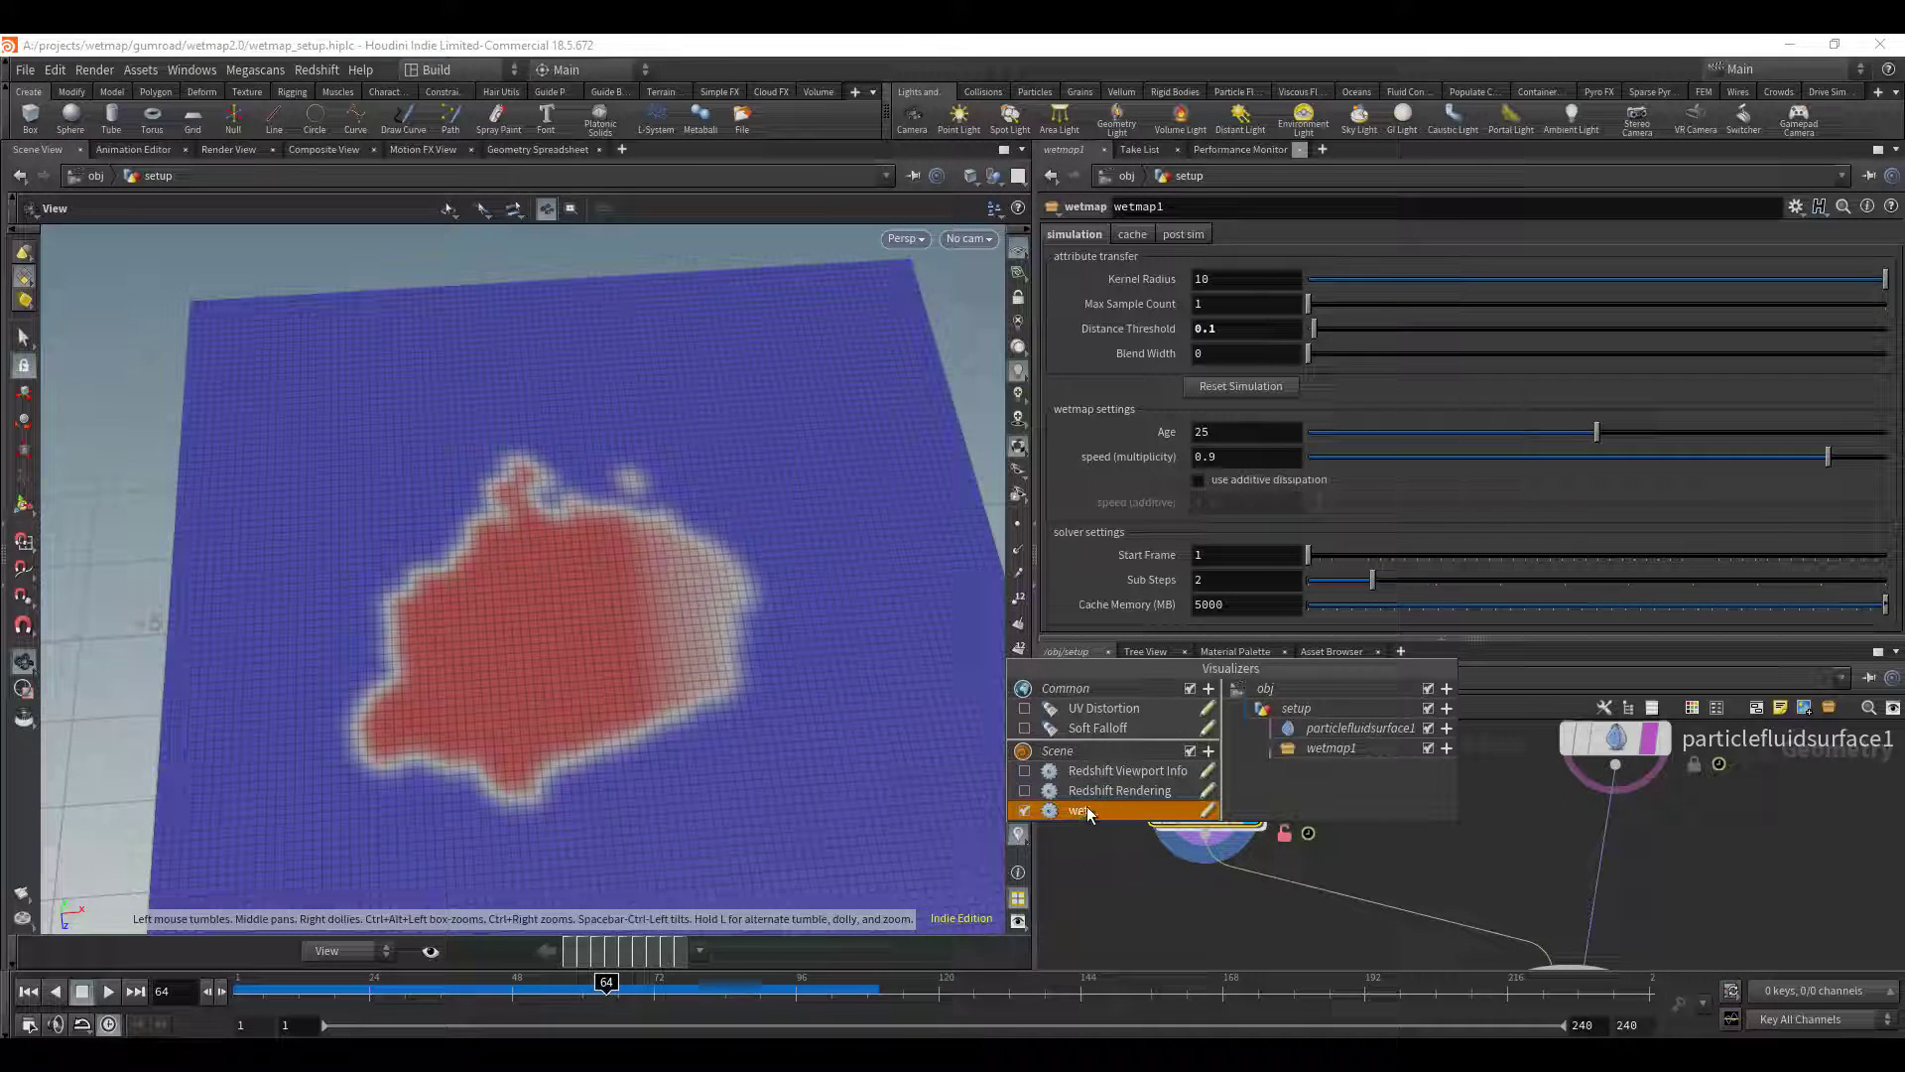
left_click(1207, 811)
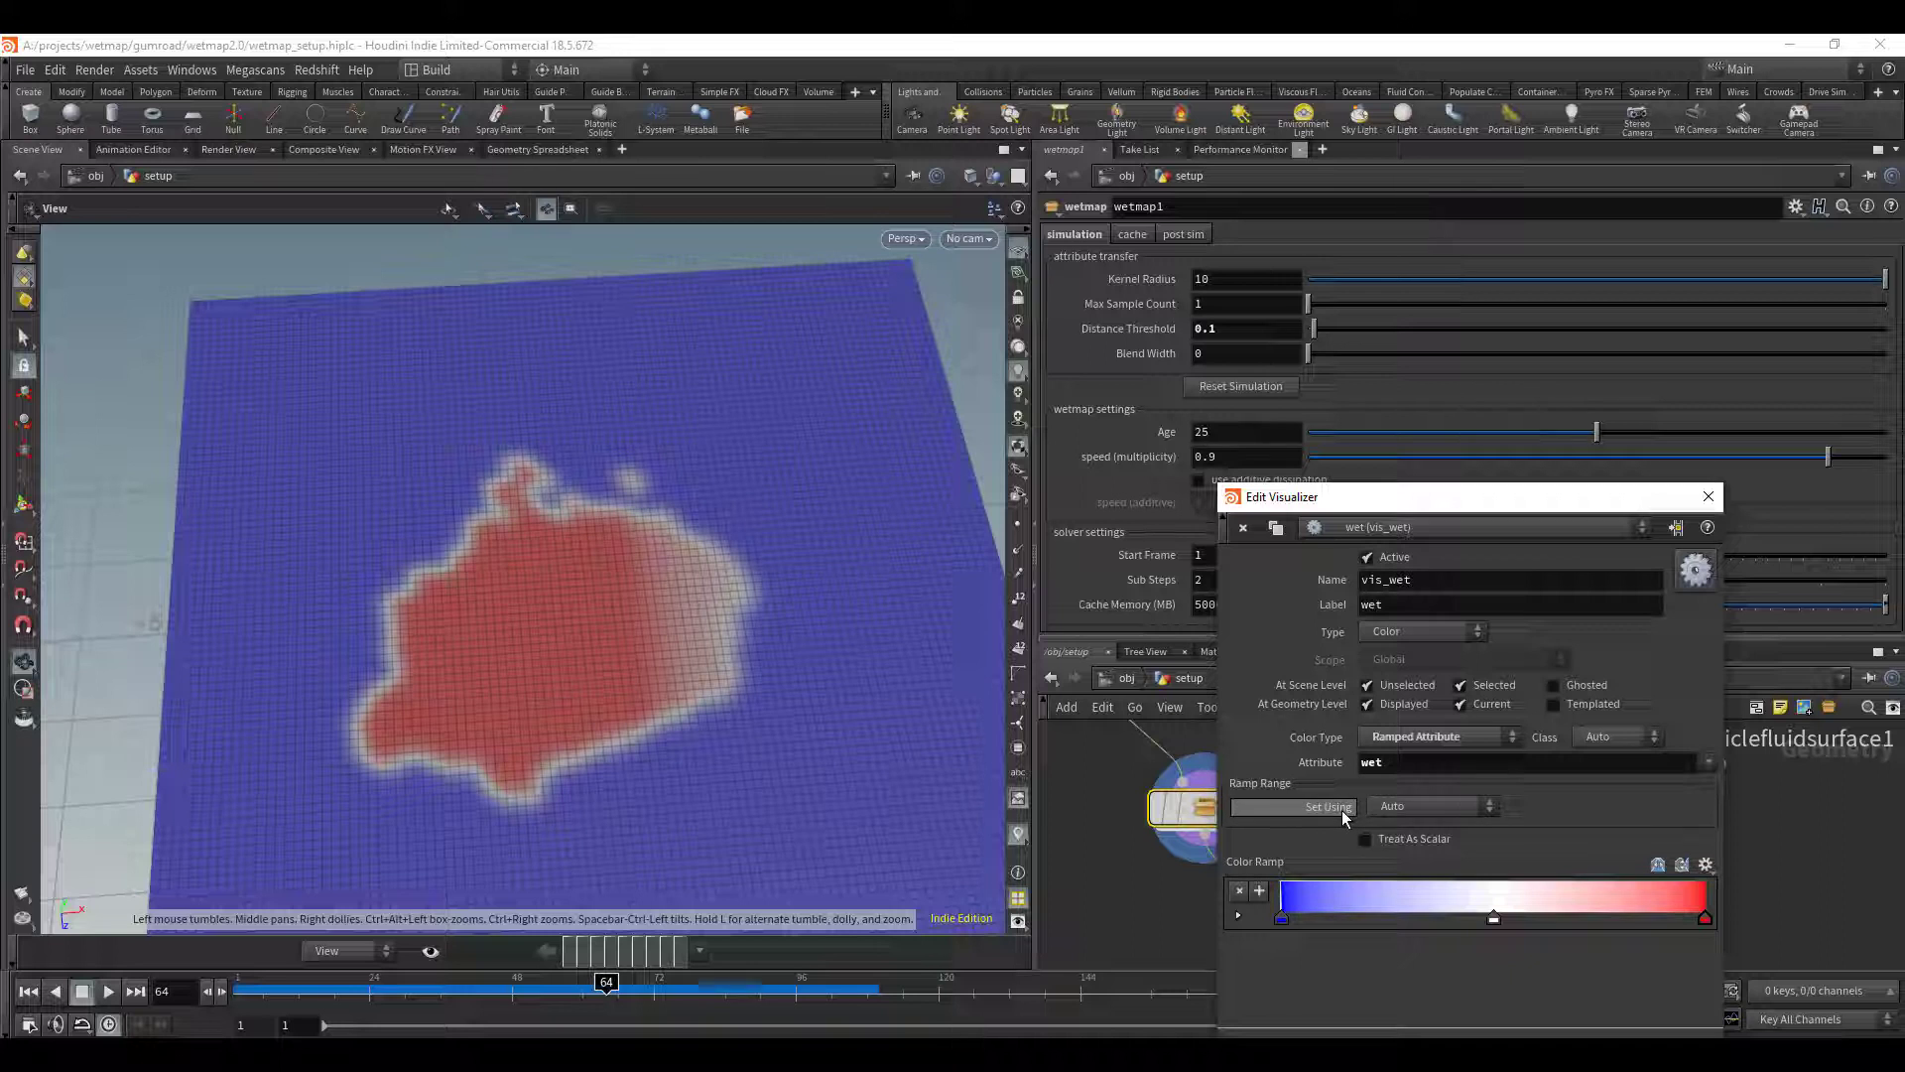
left_click(1433, 802)
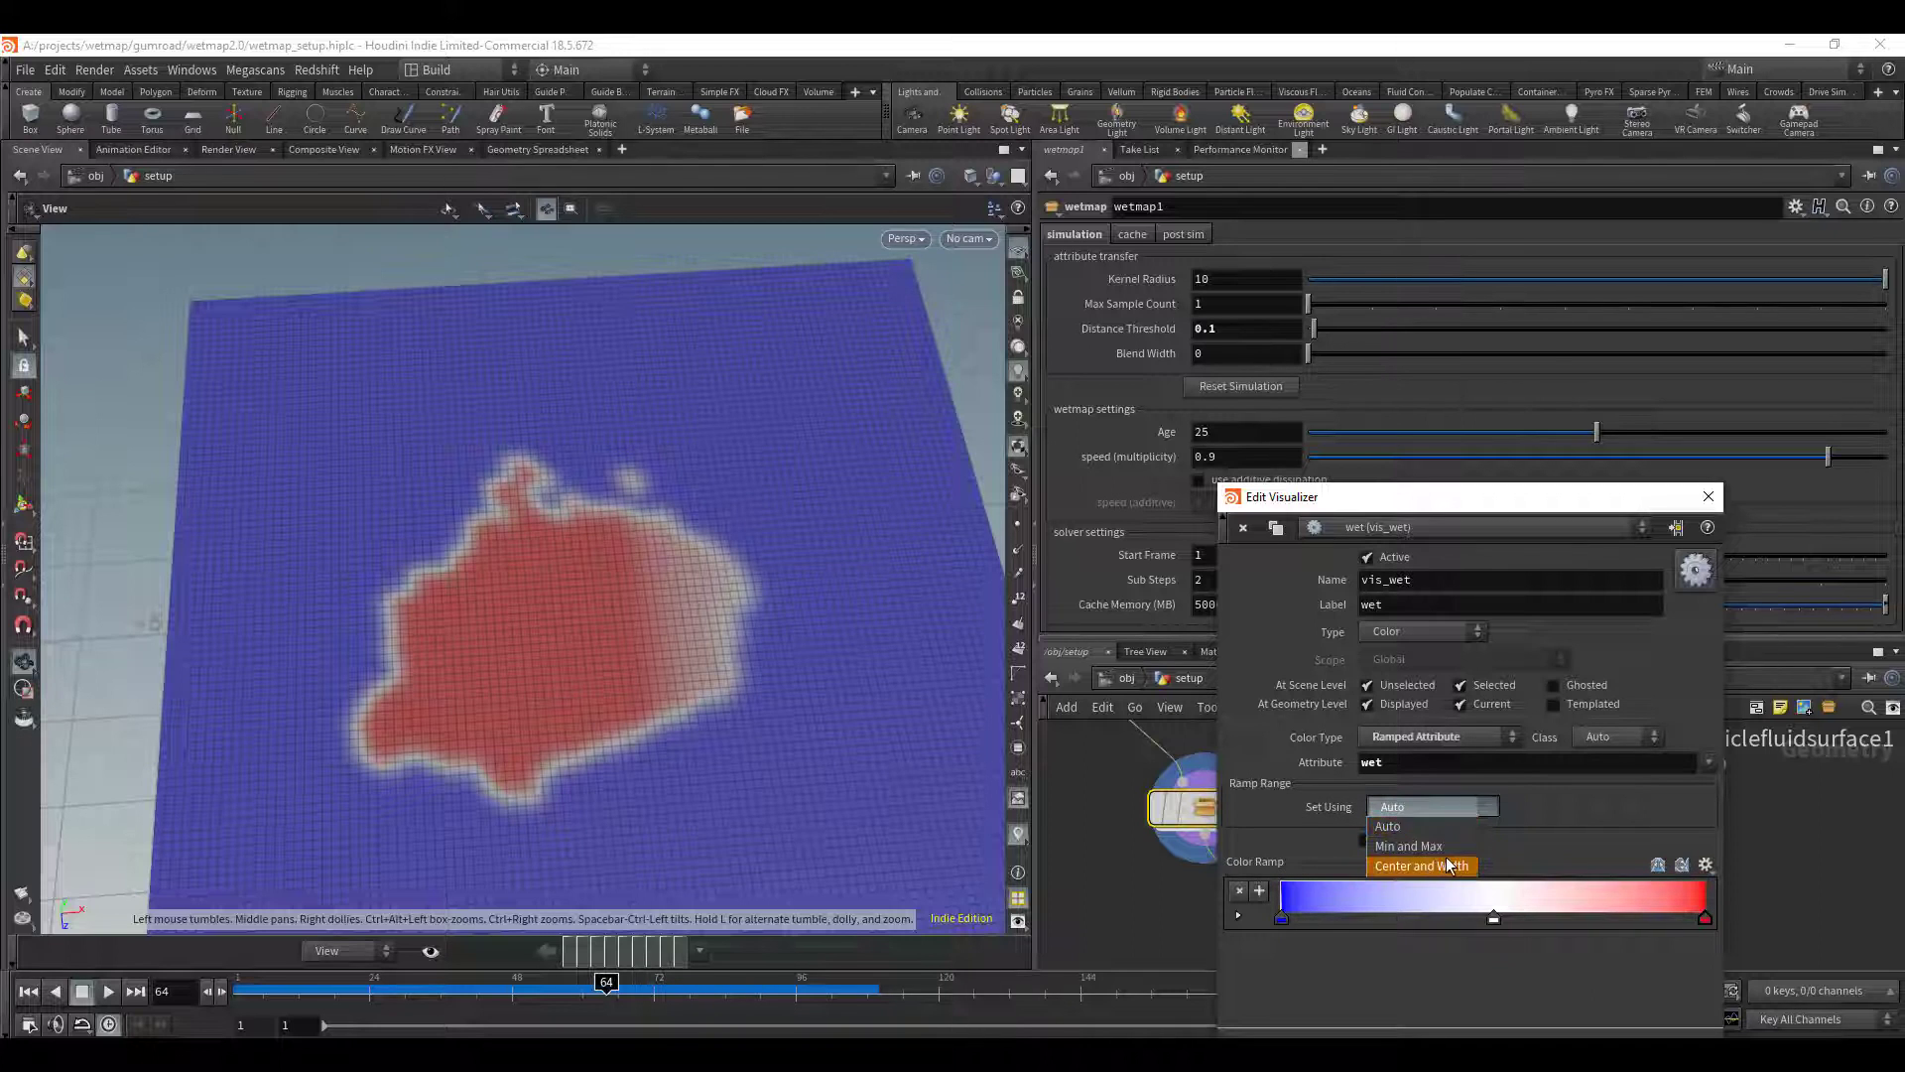
left_click(1444, 841)
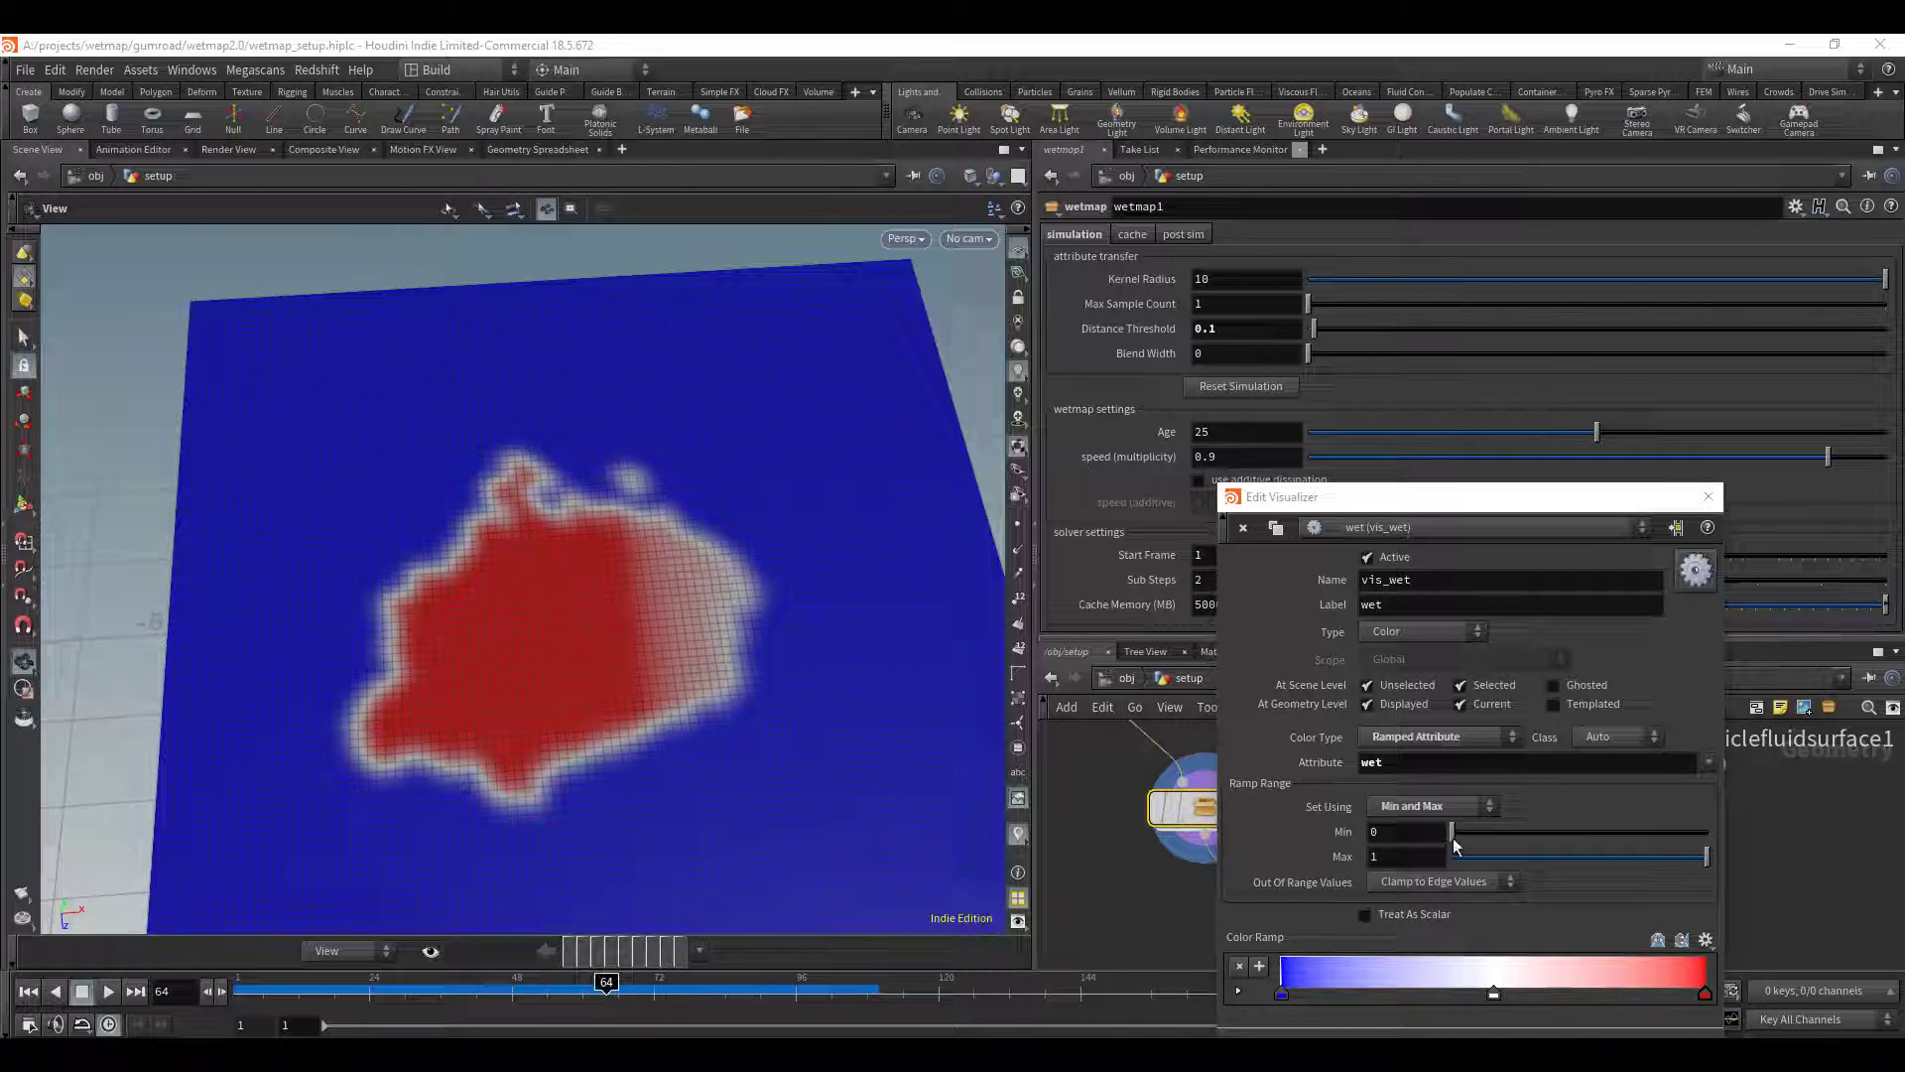
left_click(1708, 496)
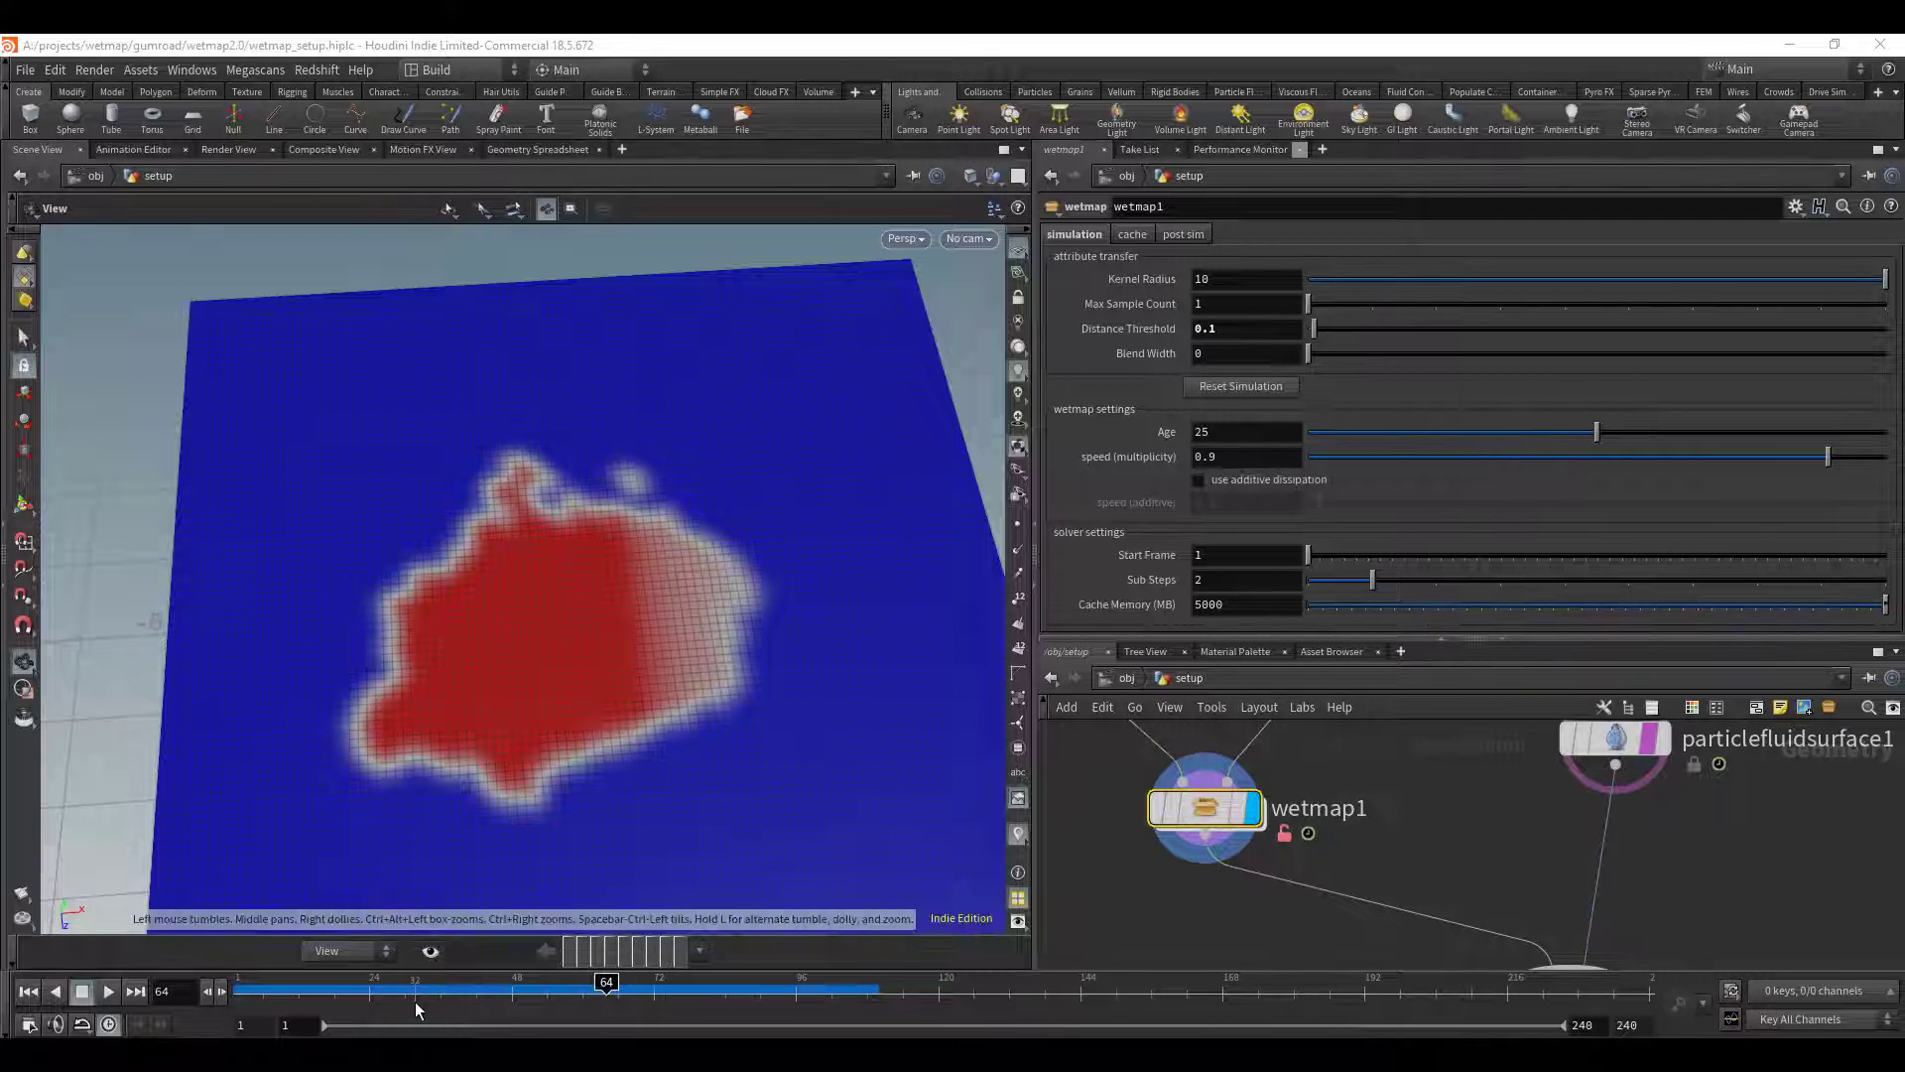
- Rewind to frame 1, play from the start, and dolly back to frame sphere and grid
key("ctrl+Up")
key("Up")
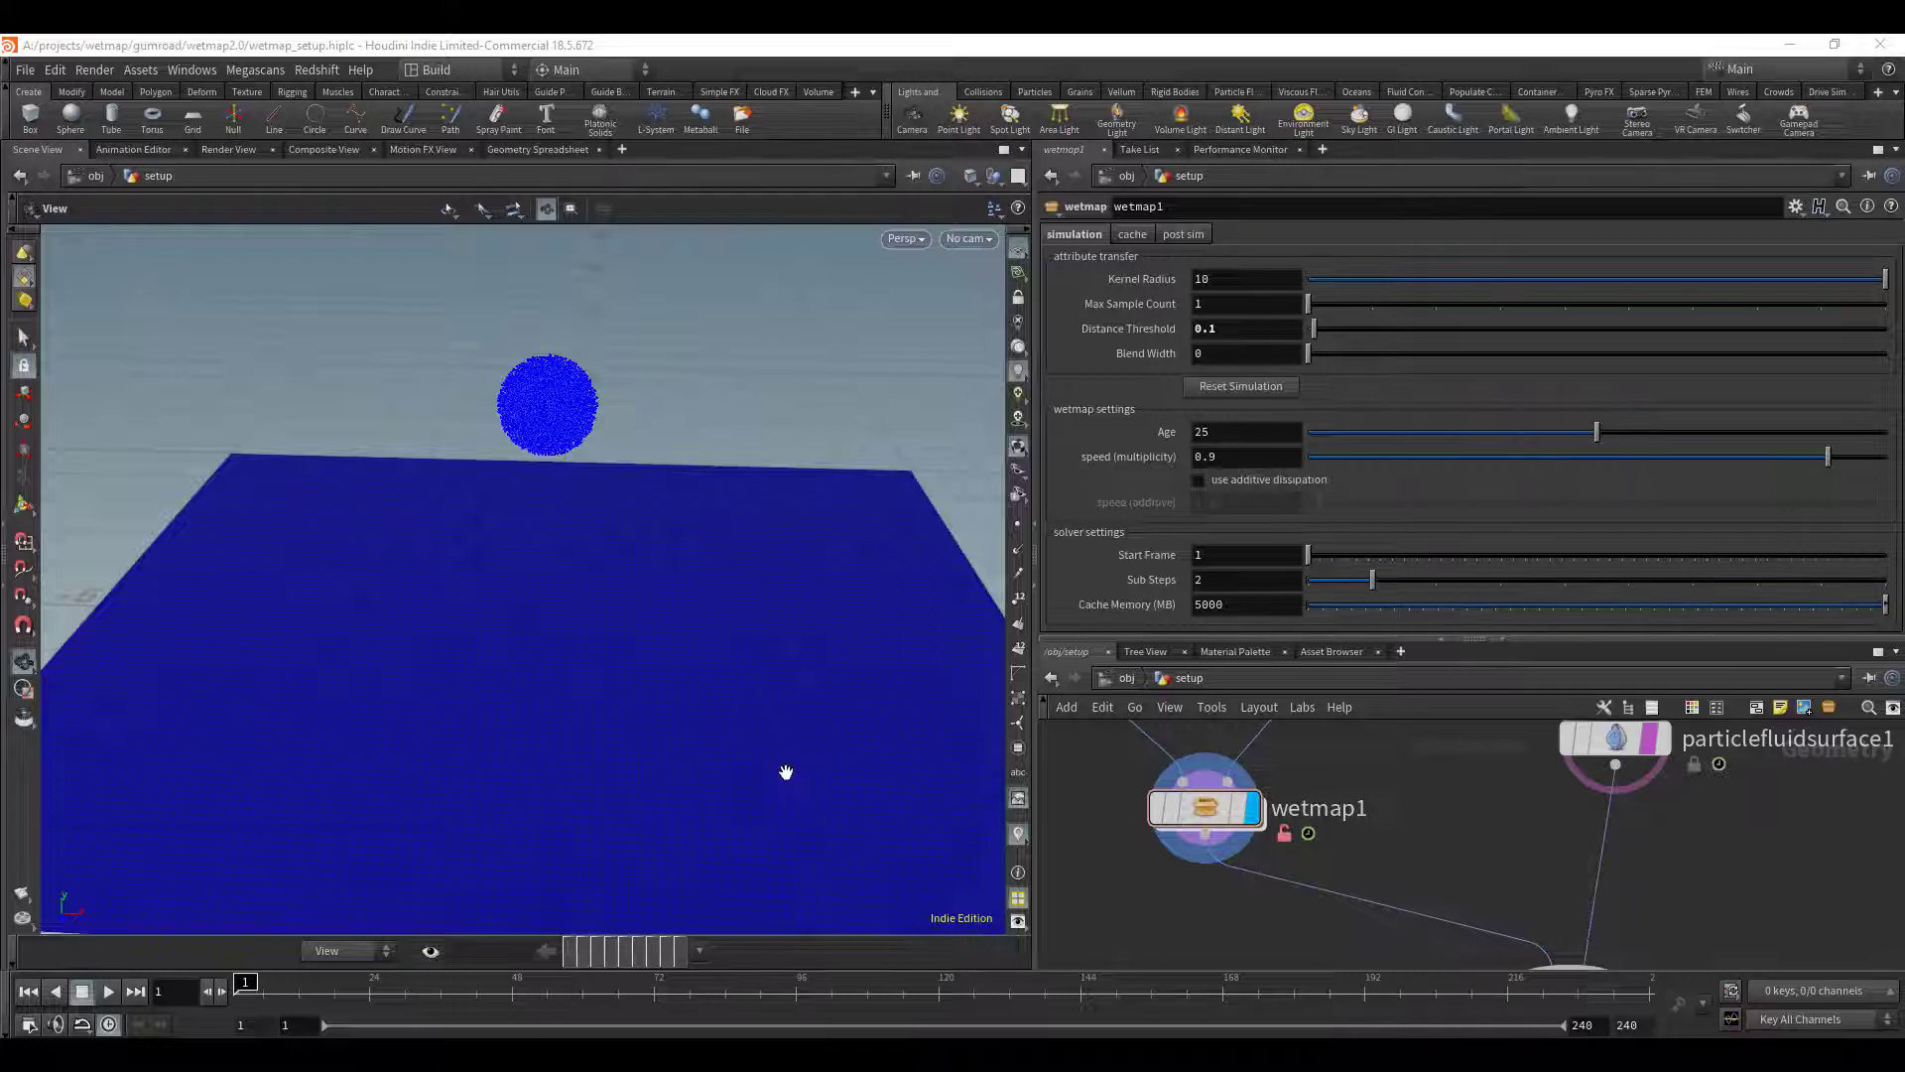
right_click_drag(786, 772, 727, 556)
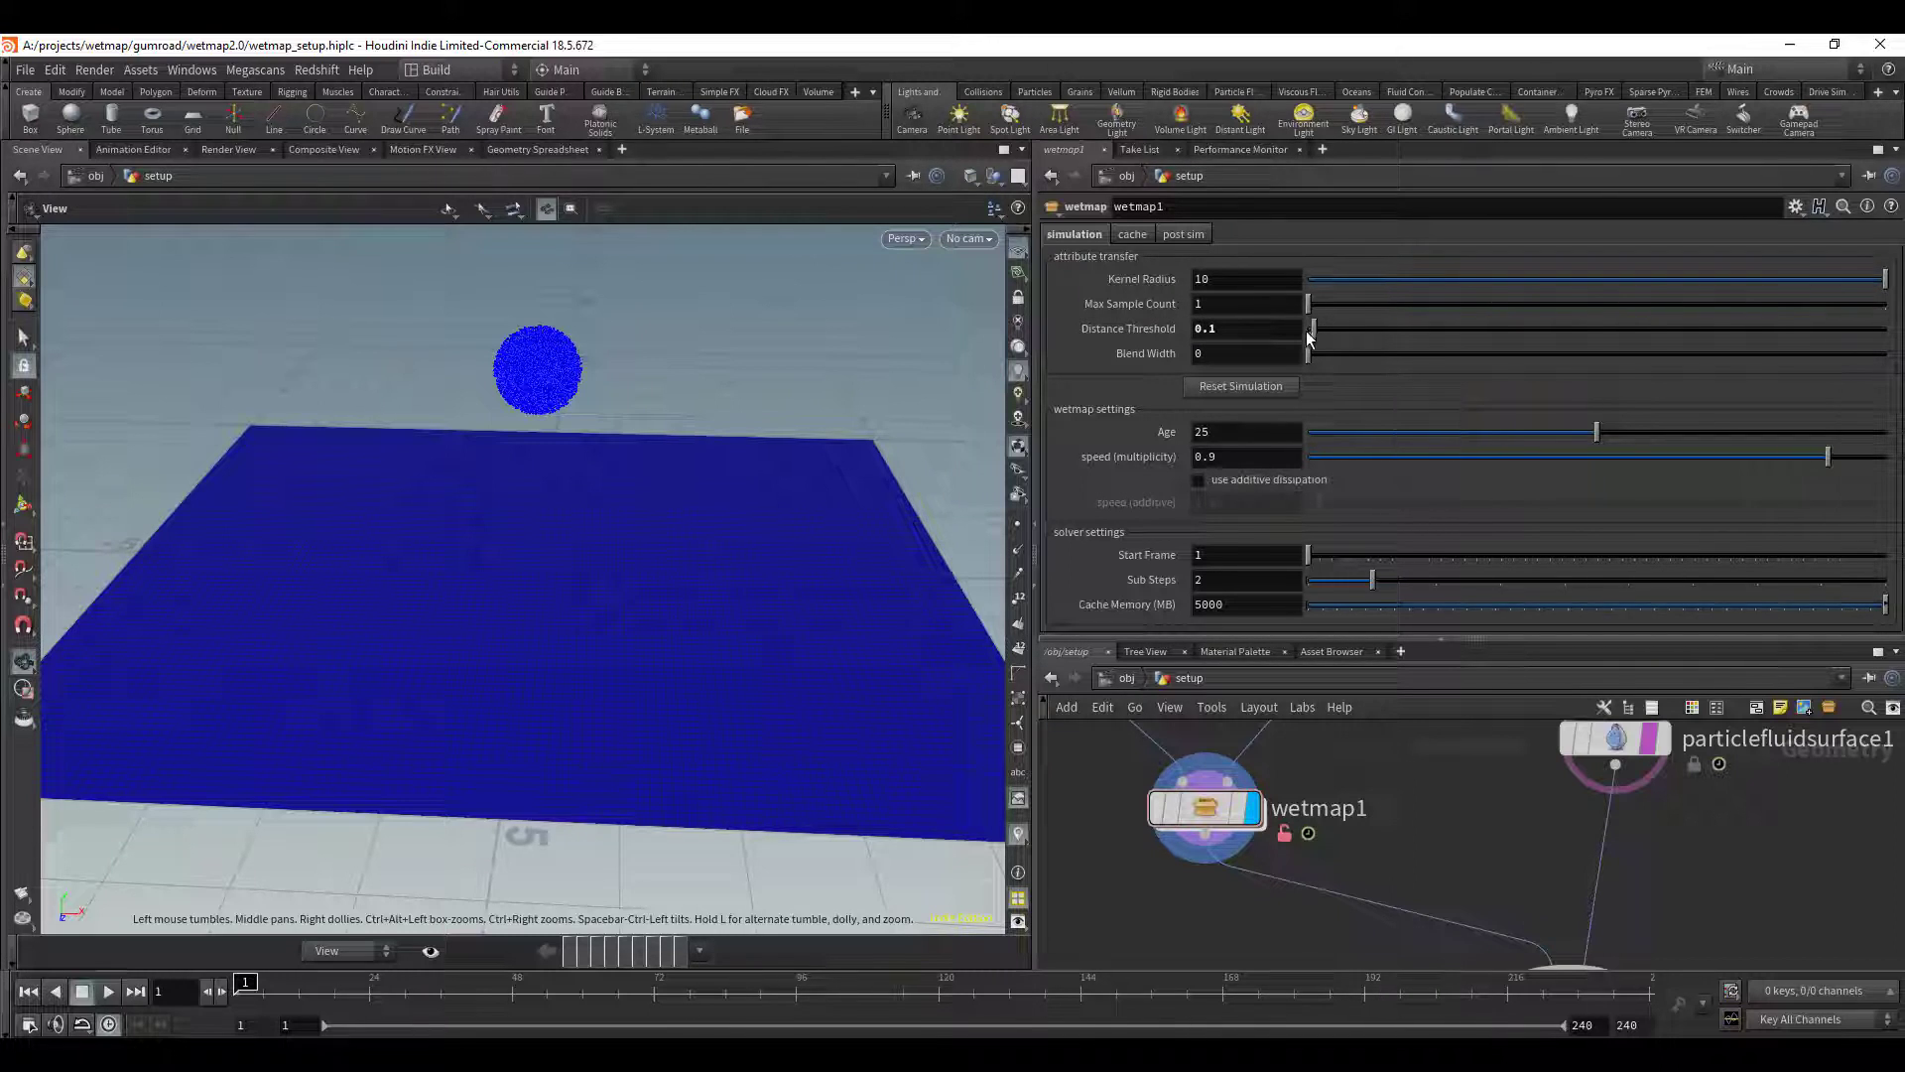
- Test a Distance Threshold of 2.23 by playing, then reset it to 0.1 at frame 1
left_click_drag(1350, 336, 1438, 344)
left_click_drag(579, 433, 644, 680)
key("Up")
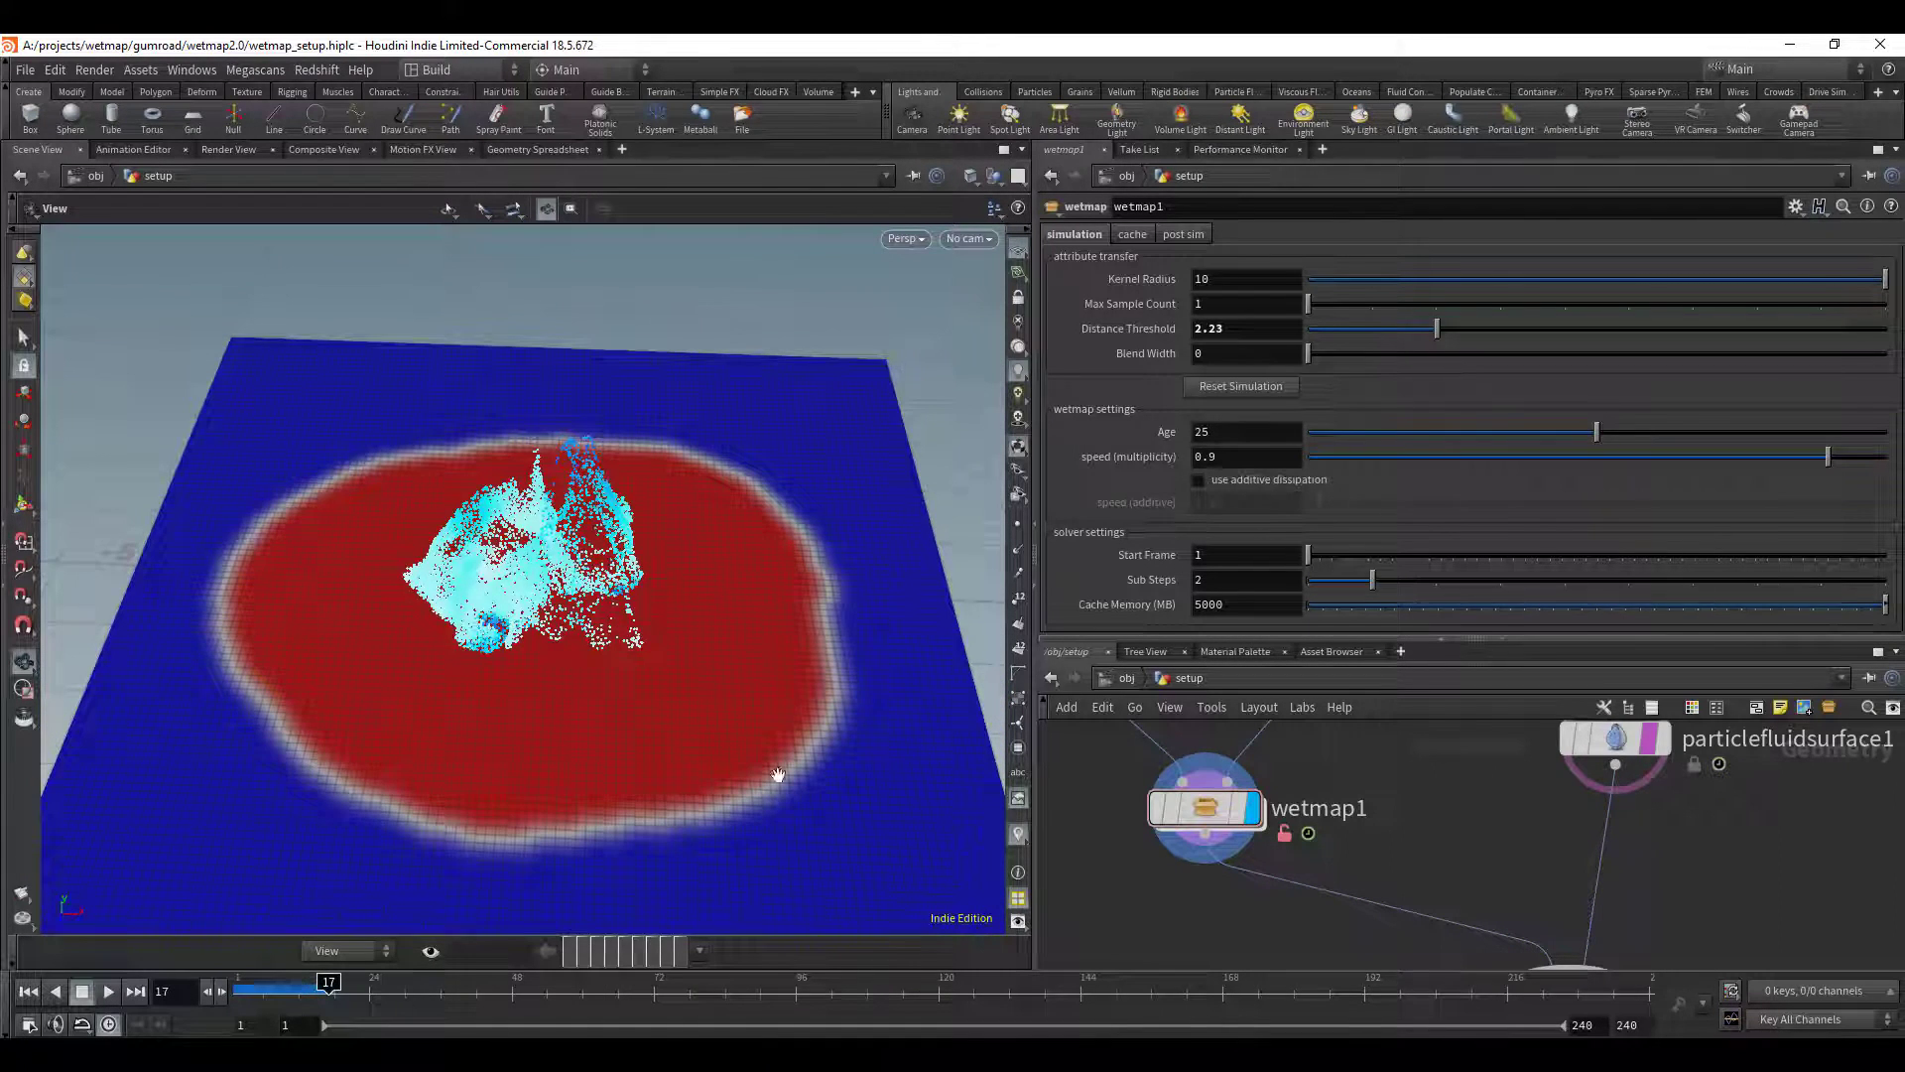
middle_click(1255, 340, "ctrl")
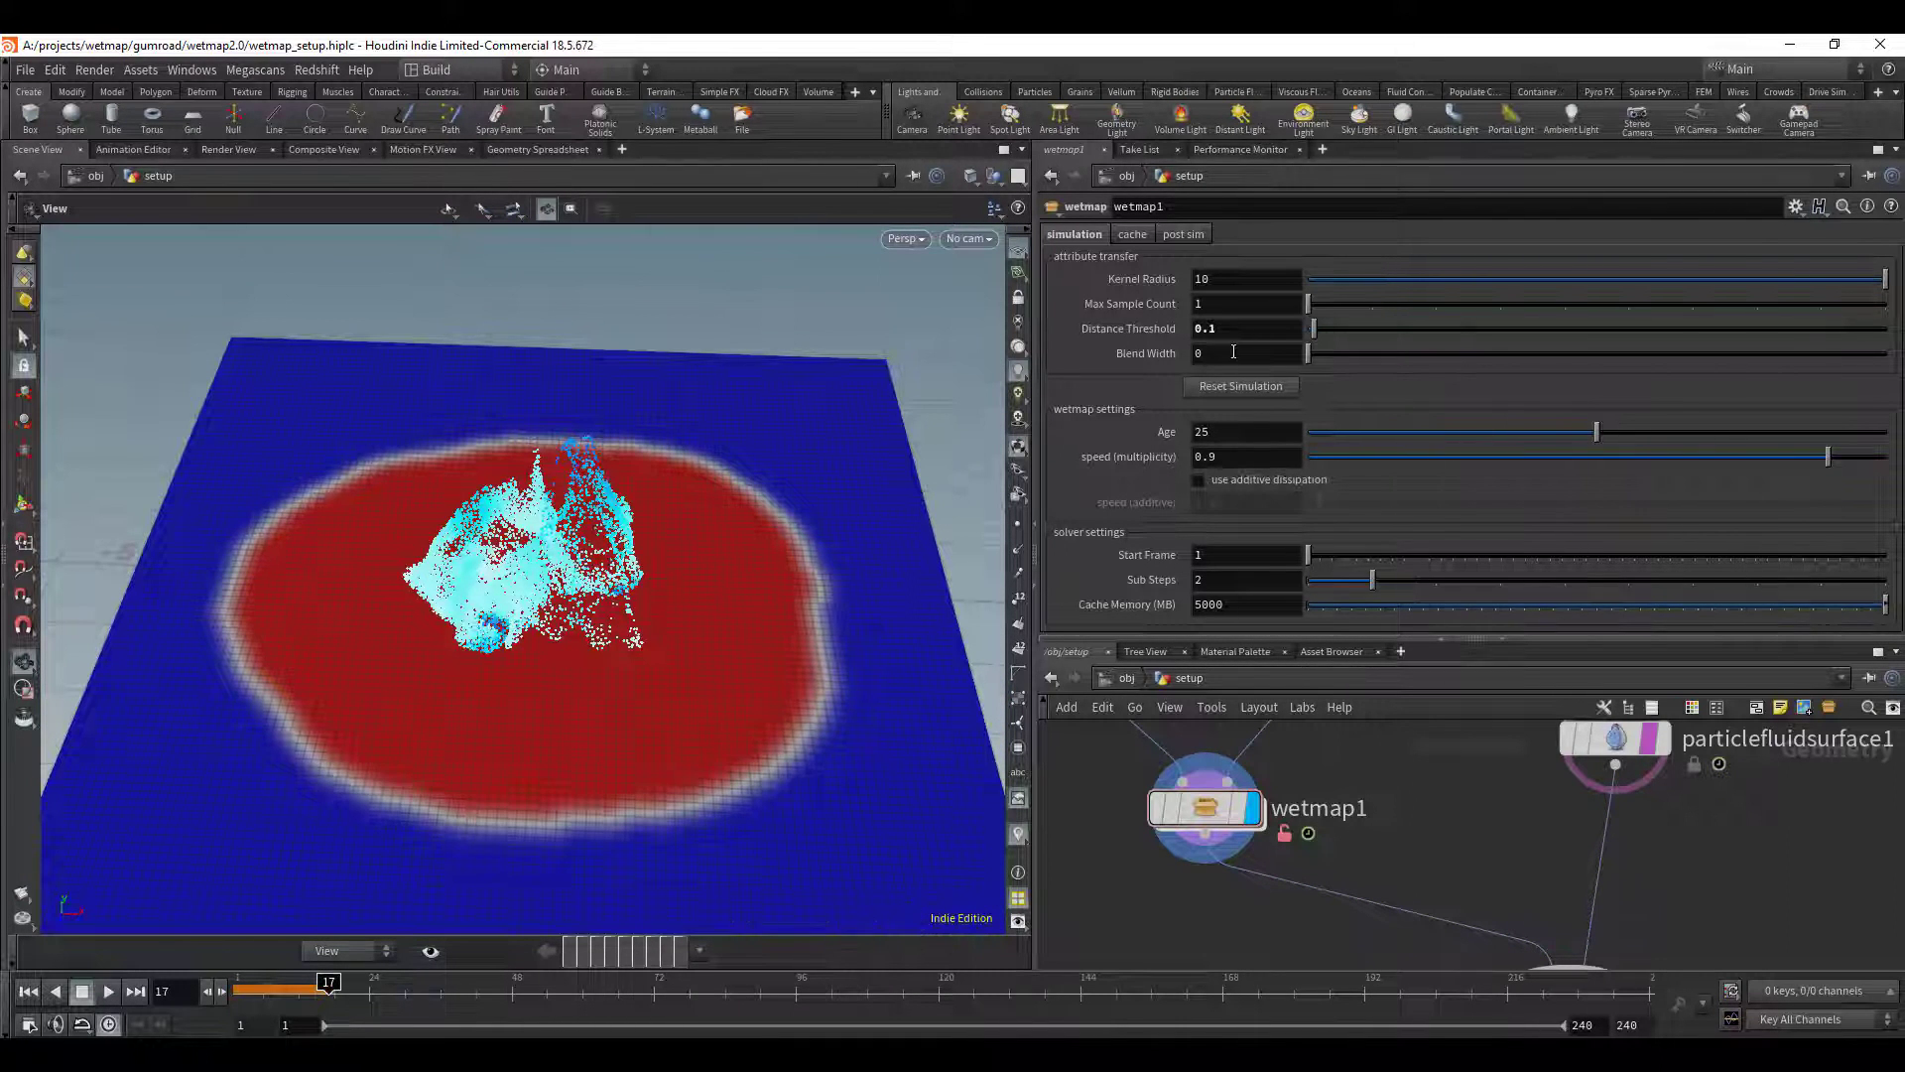
left_click_drag(290, 980, 192, 973)
- Set Distance Threshold to 0.05, play to view the wetmap, and rewind to frame 1
left_click(1266, 327)
type("05")
key("Return")
key("Up")
left_click_drag(551, 586, 660, 749)
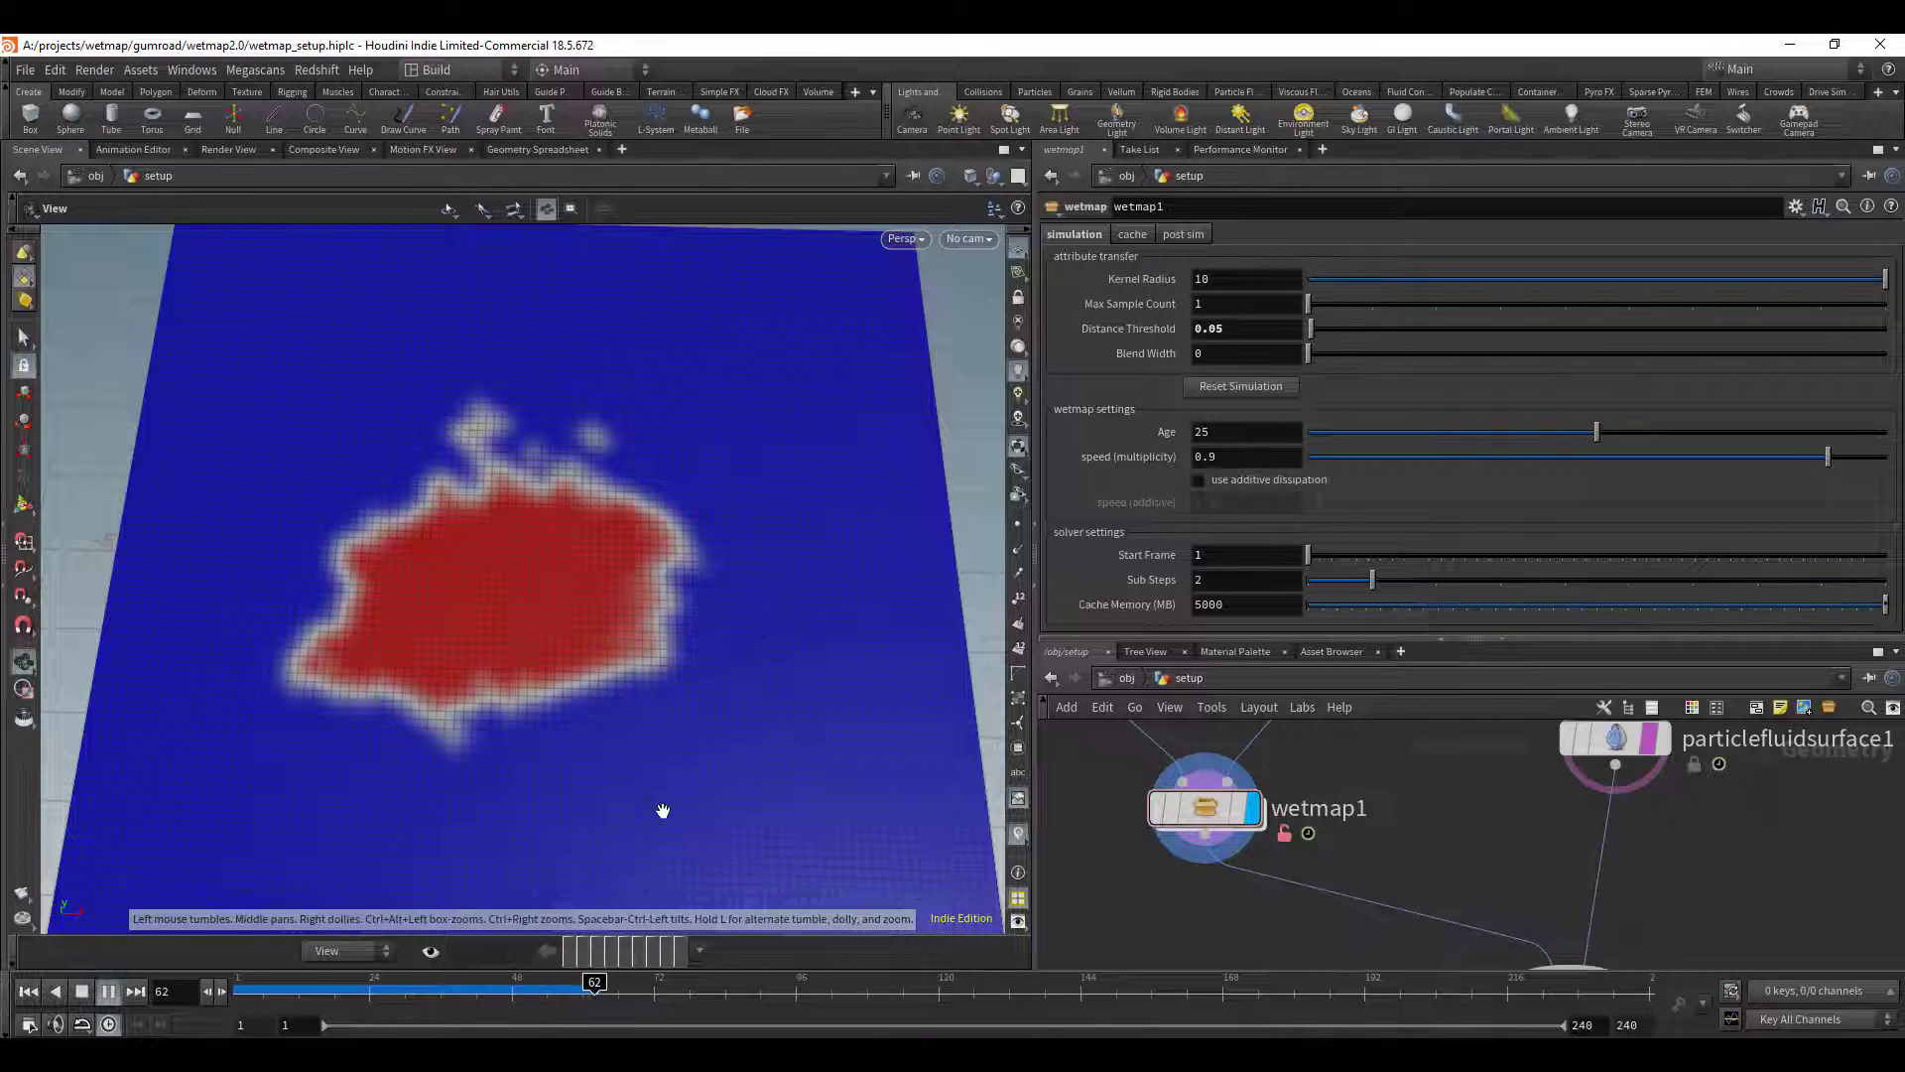
left_click_drag(877, 437, 850, 361)
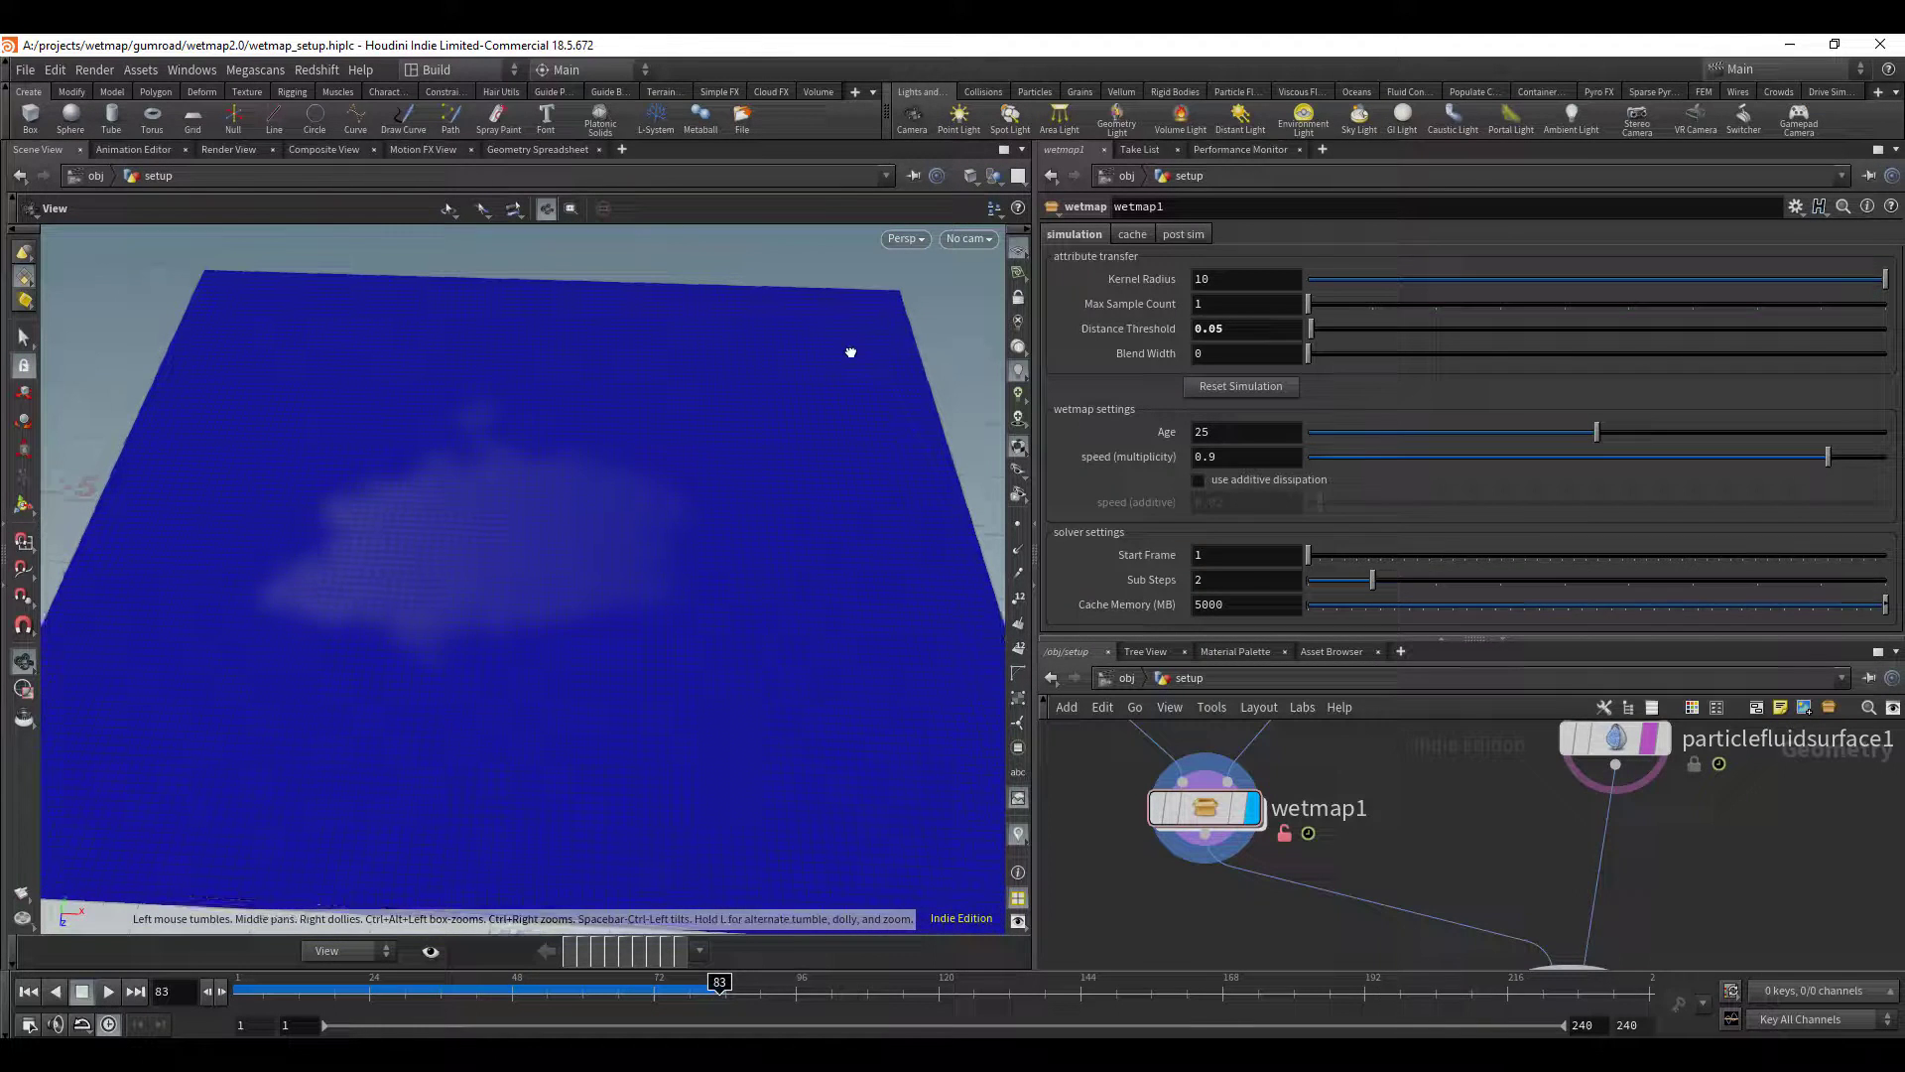
key("ctrl+Up")
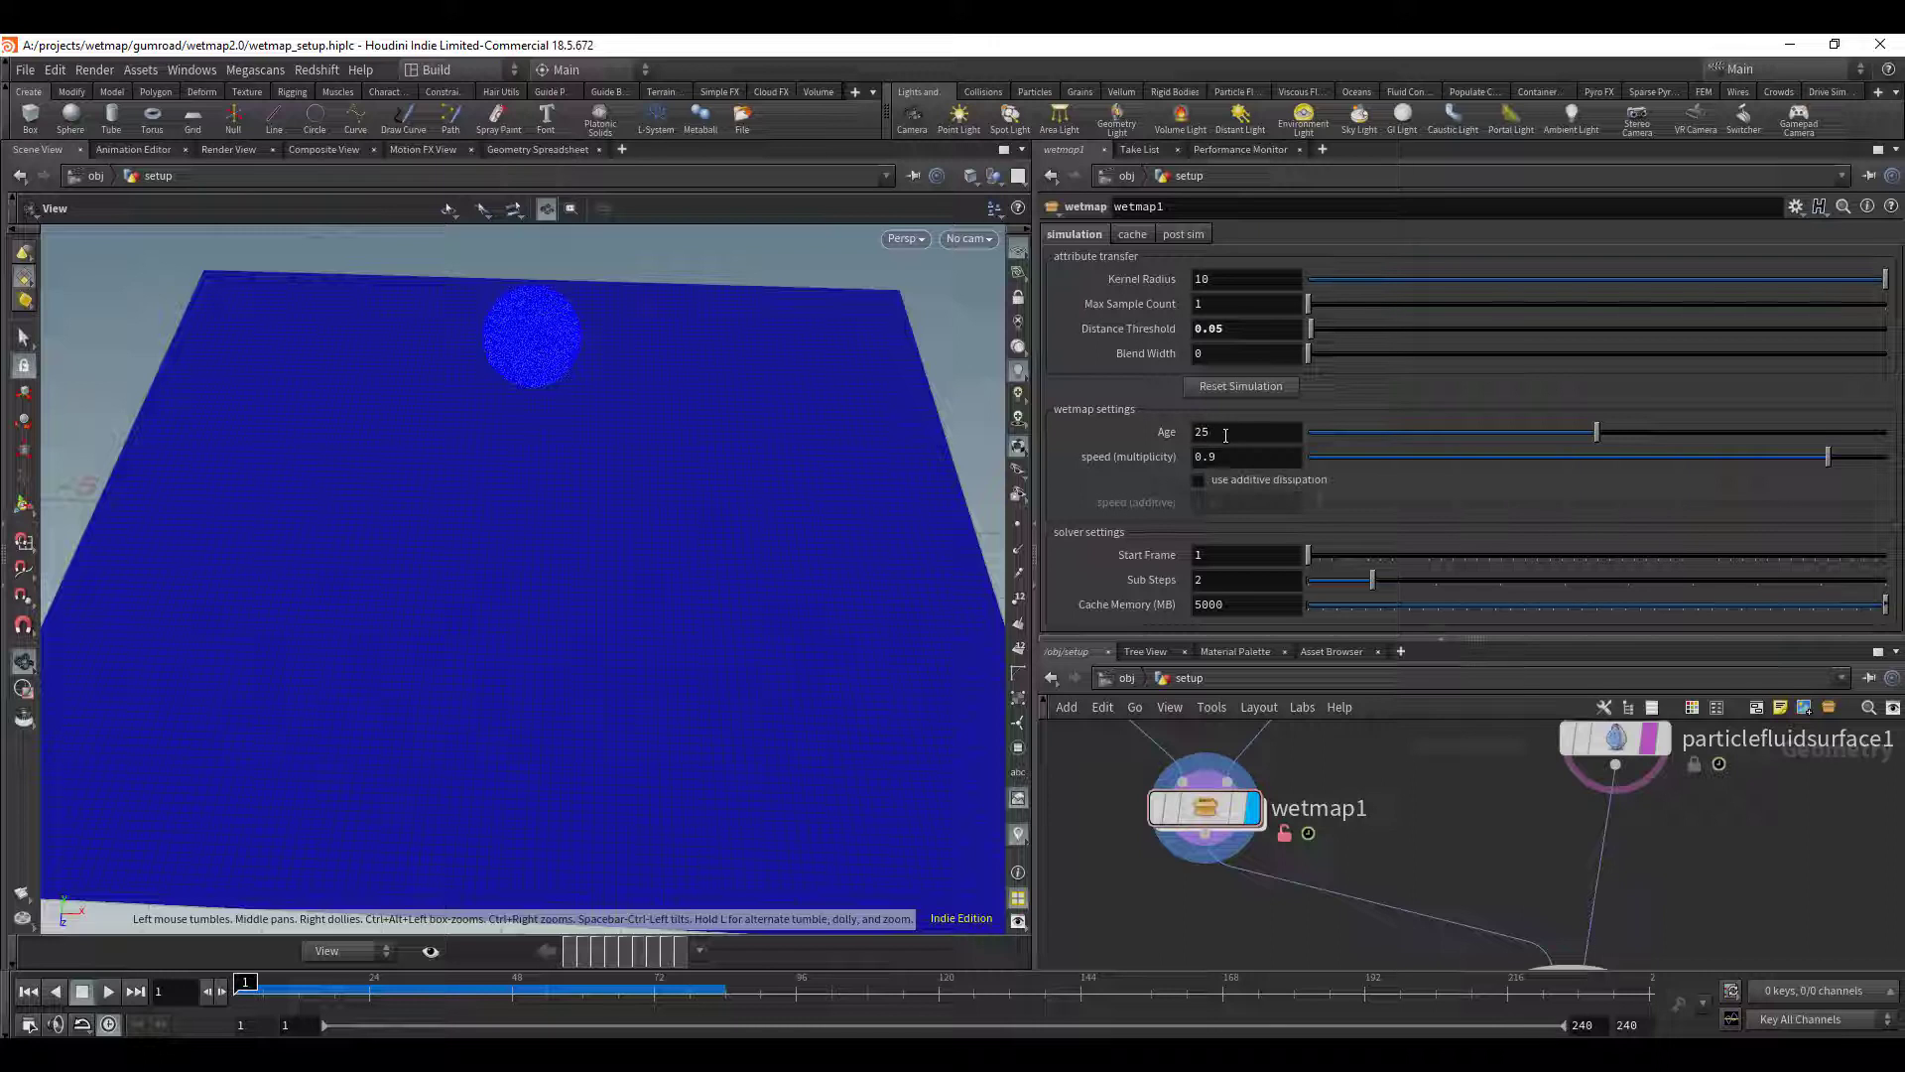
- Set the wetmap Age to 1 and play the simulation up to frame 70
left_click(1226, 435)
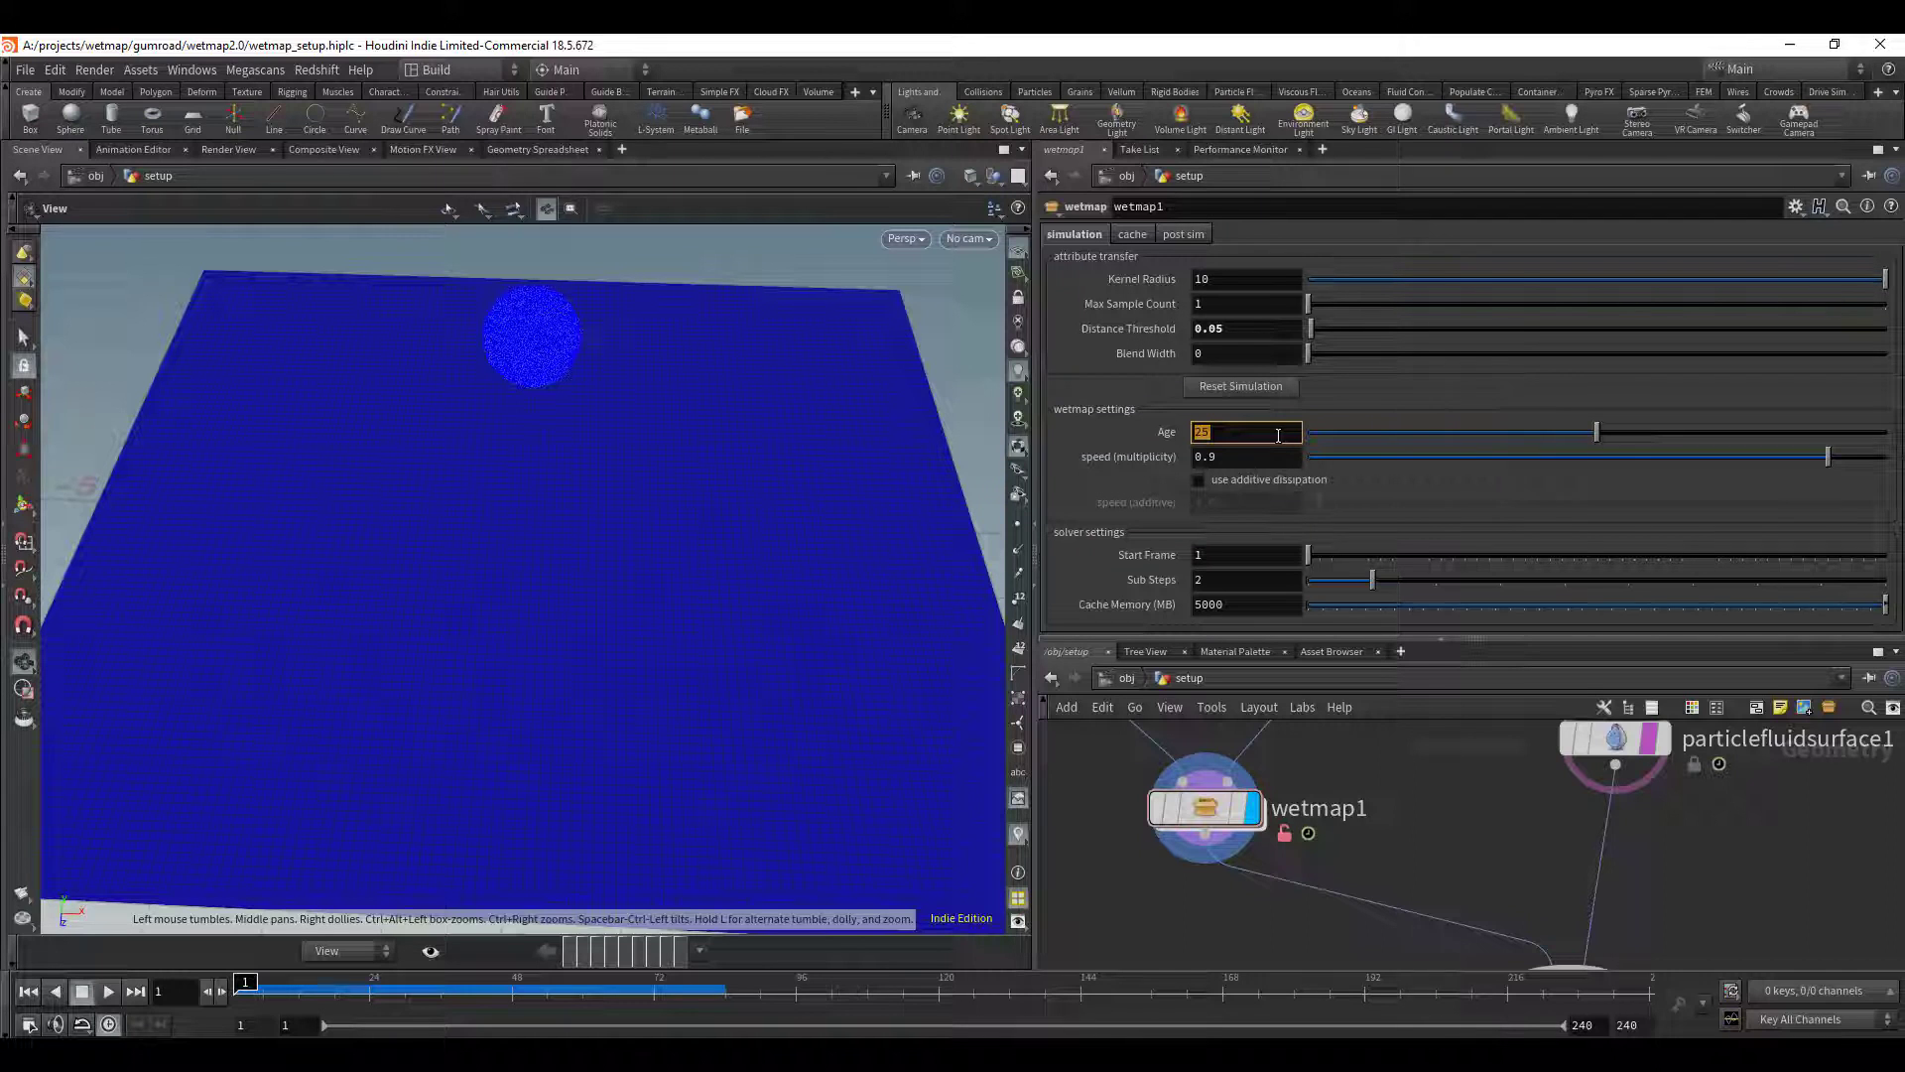
type("1")
key("Return")
key("Up")
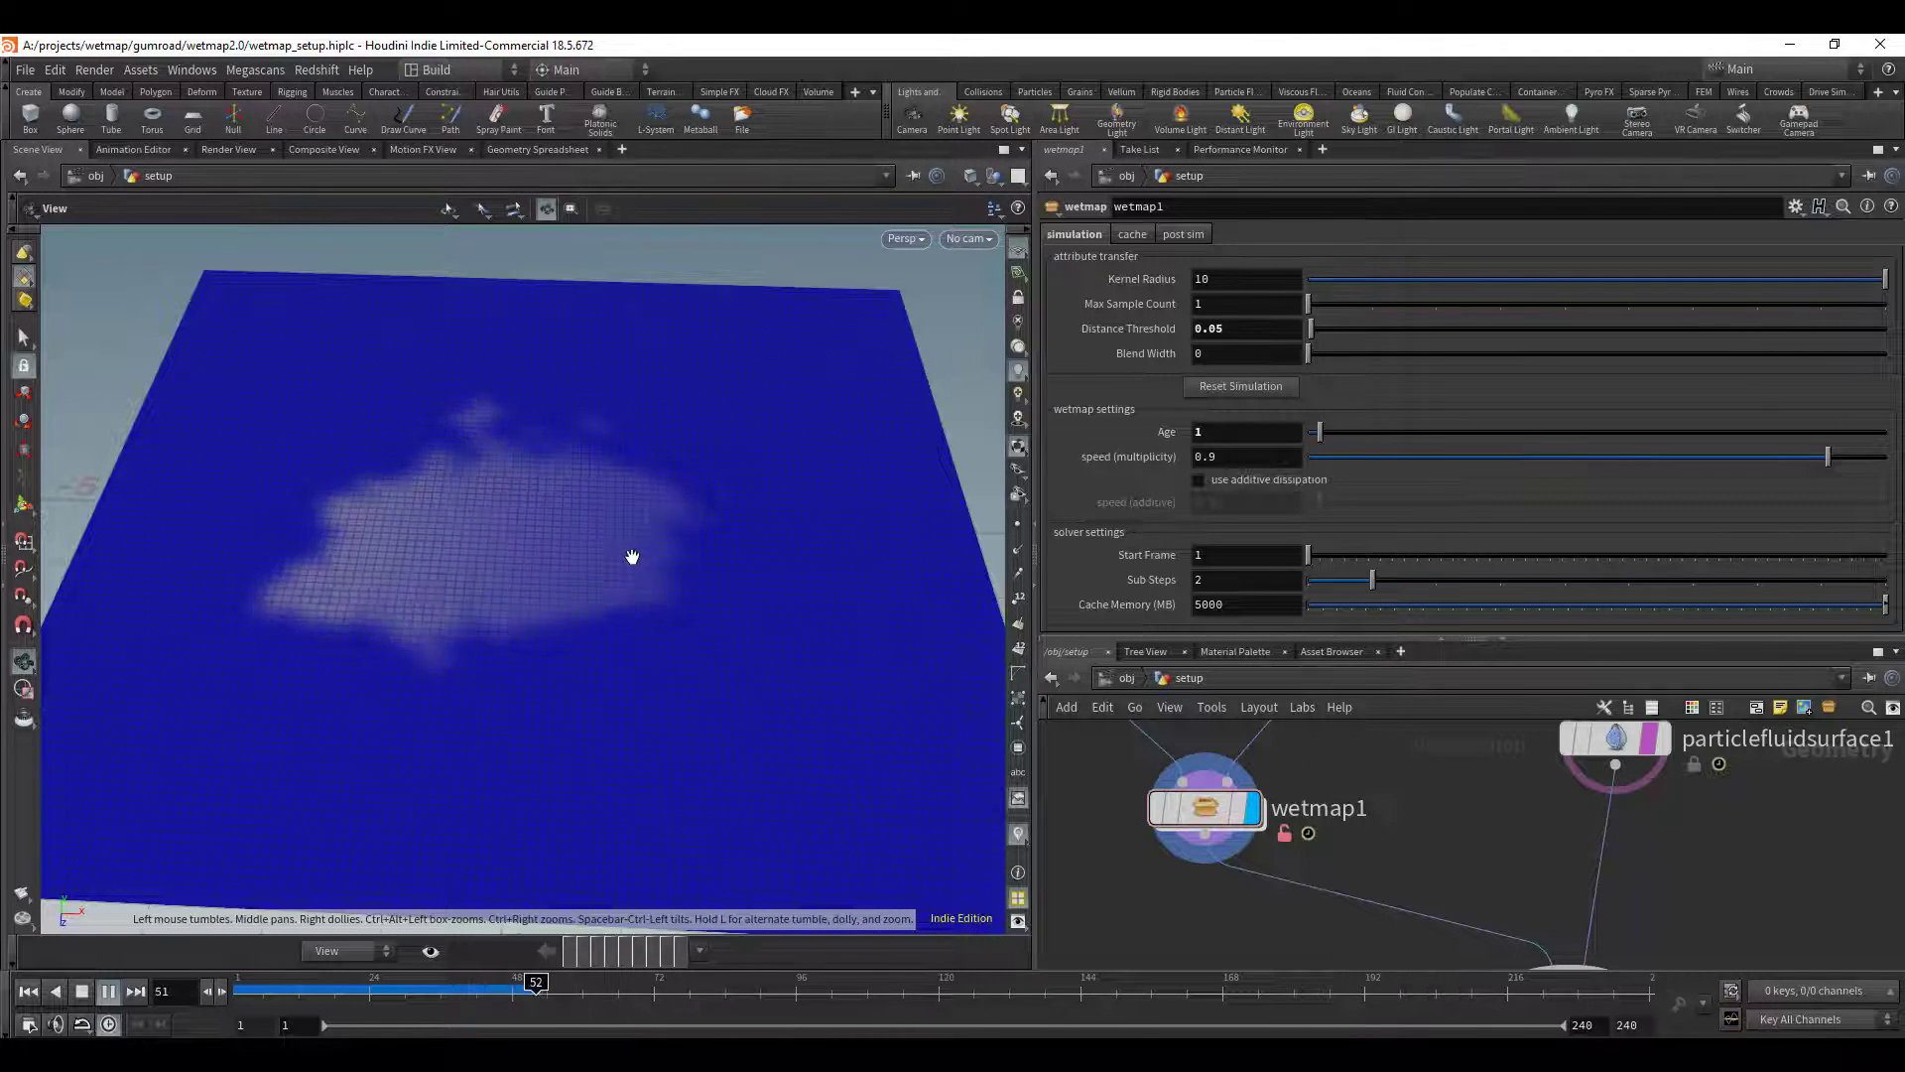
key("Up")
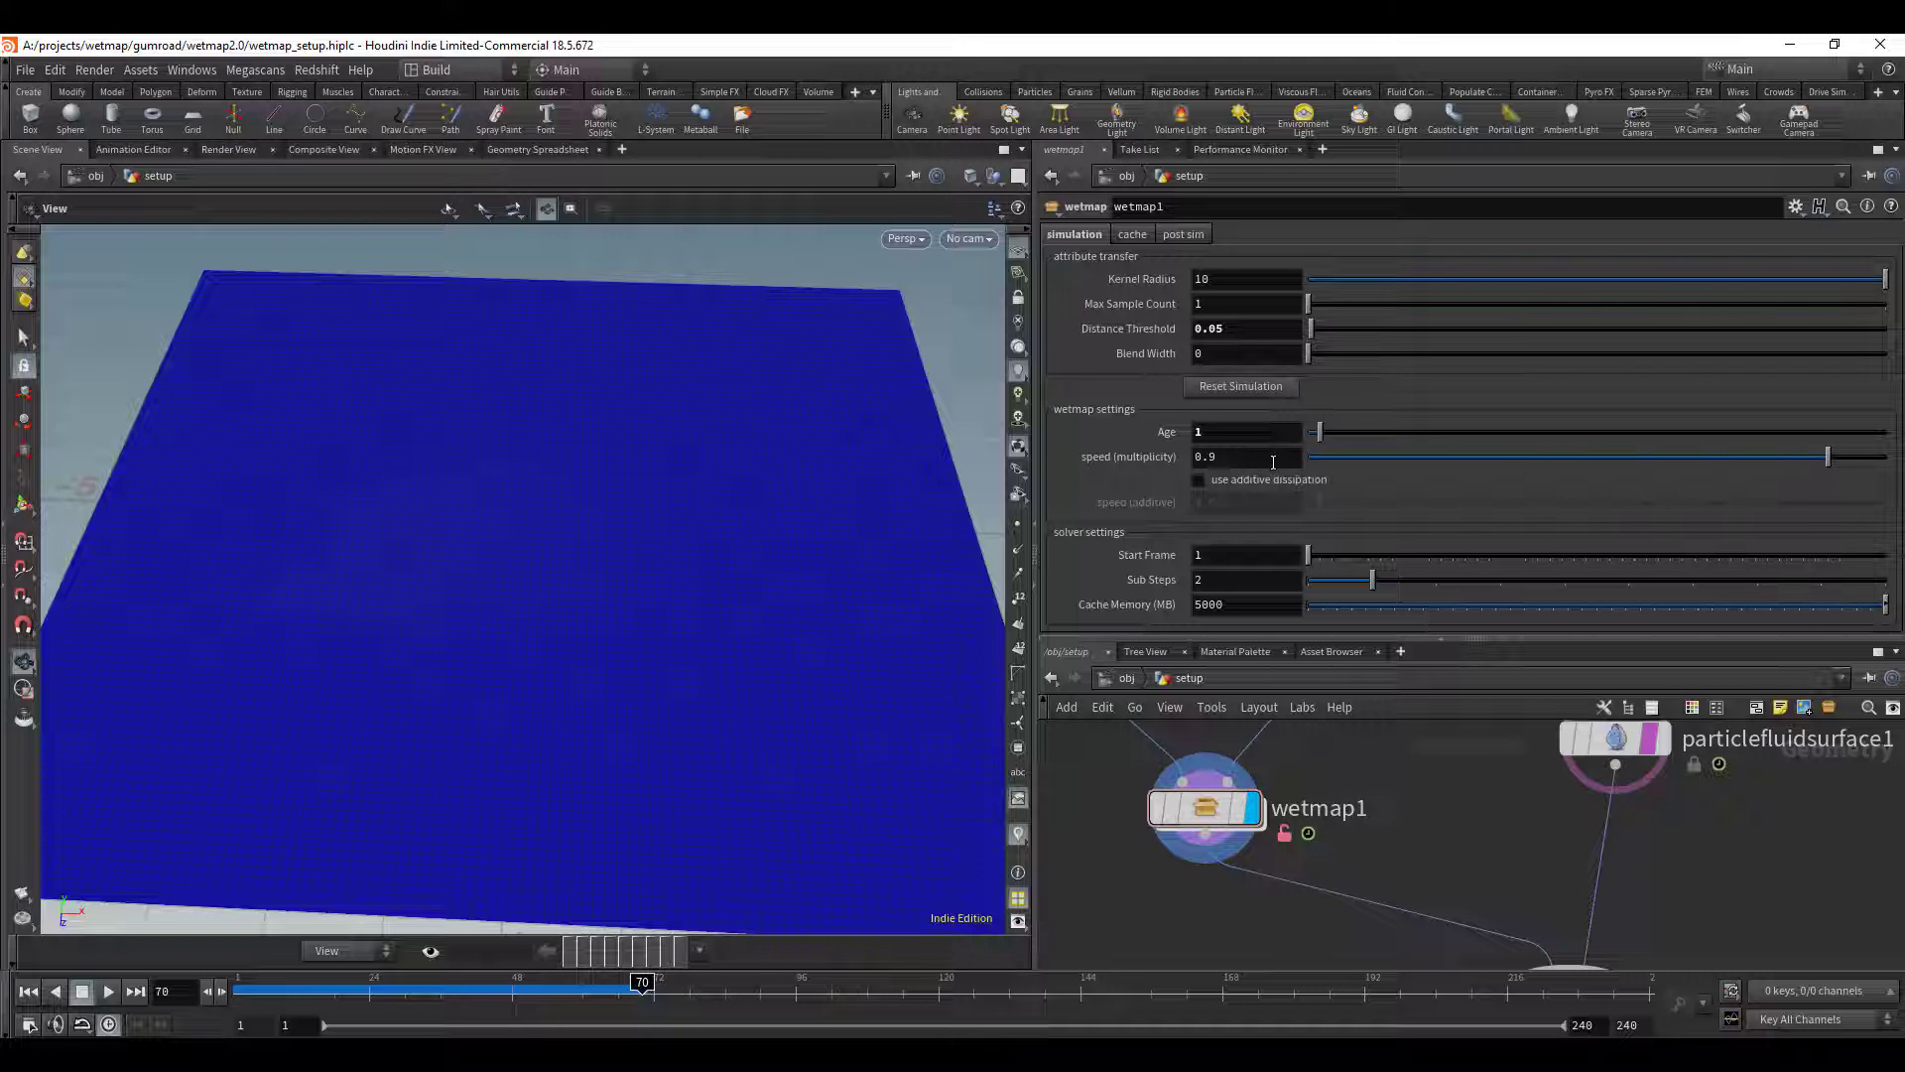
- Try a speed (multiplicity) of 0.99 and replay the simulation from frame 1
left_click(1267, 459)
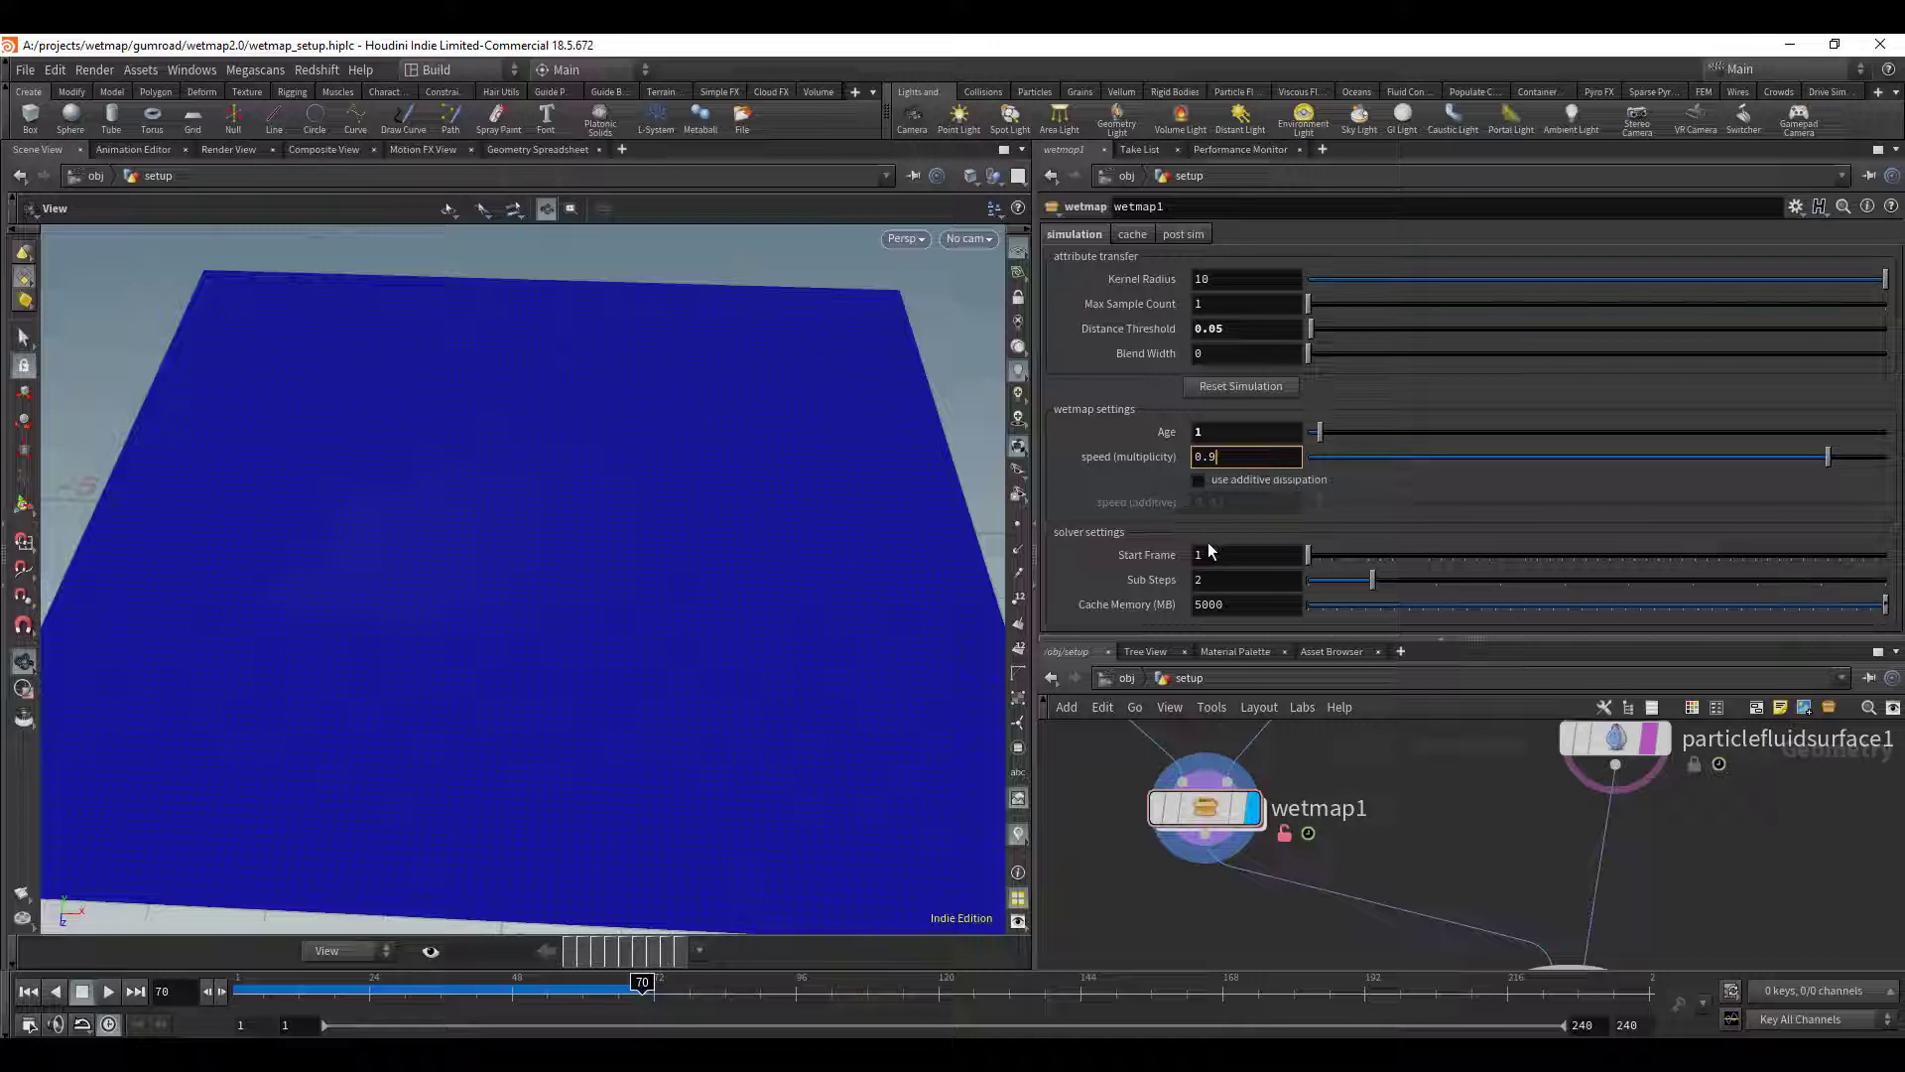
mouse_move(1264, 479)
type("9")
key("Return")
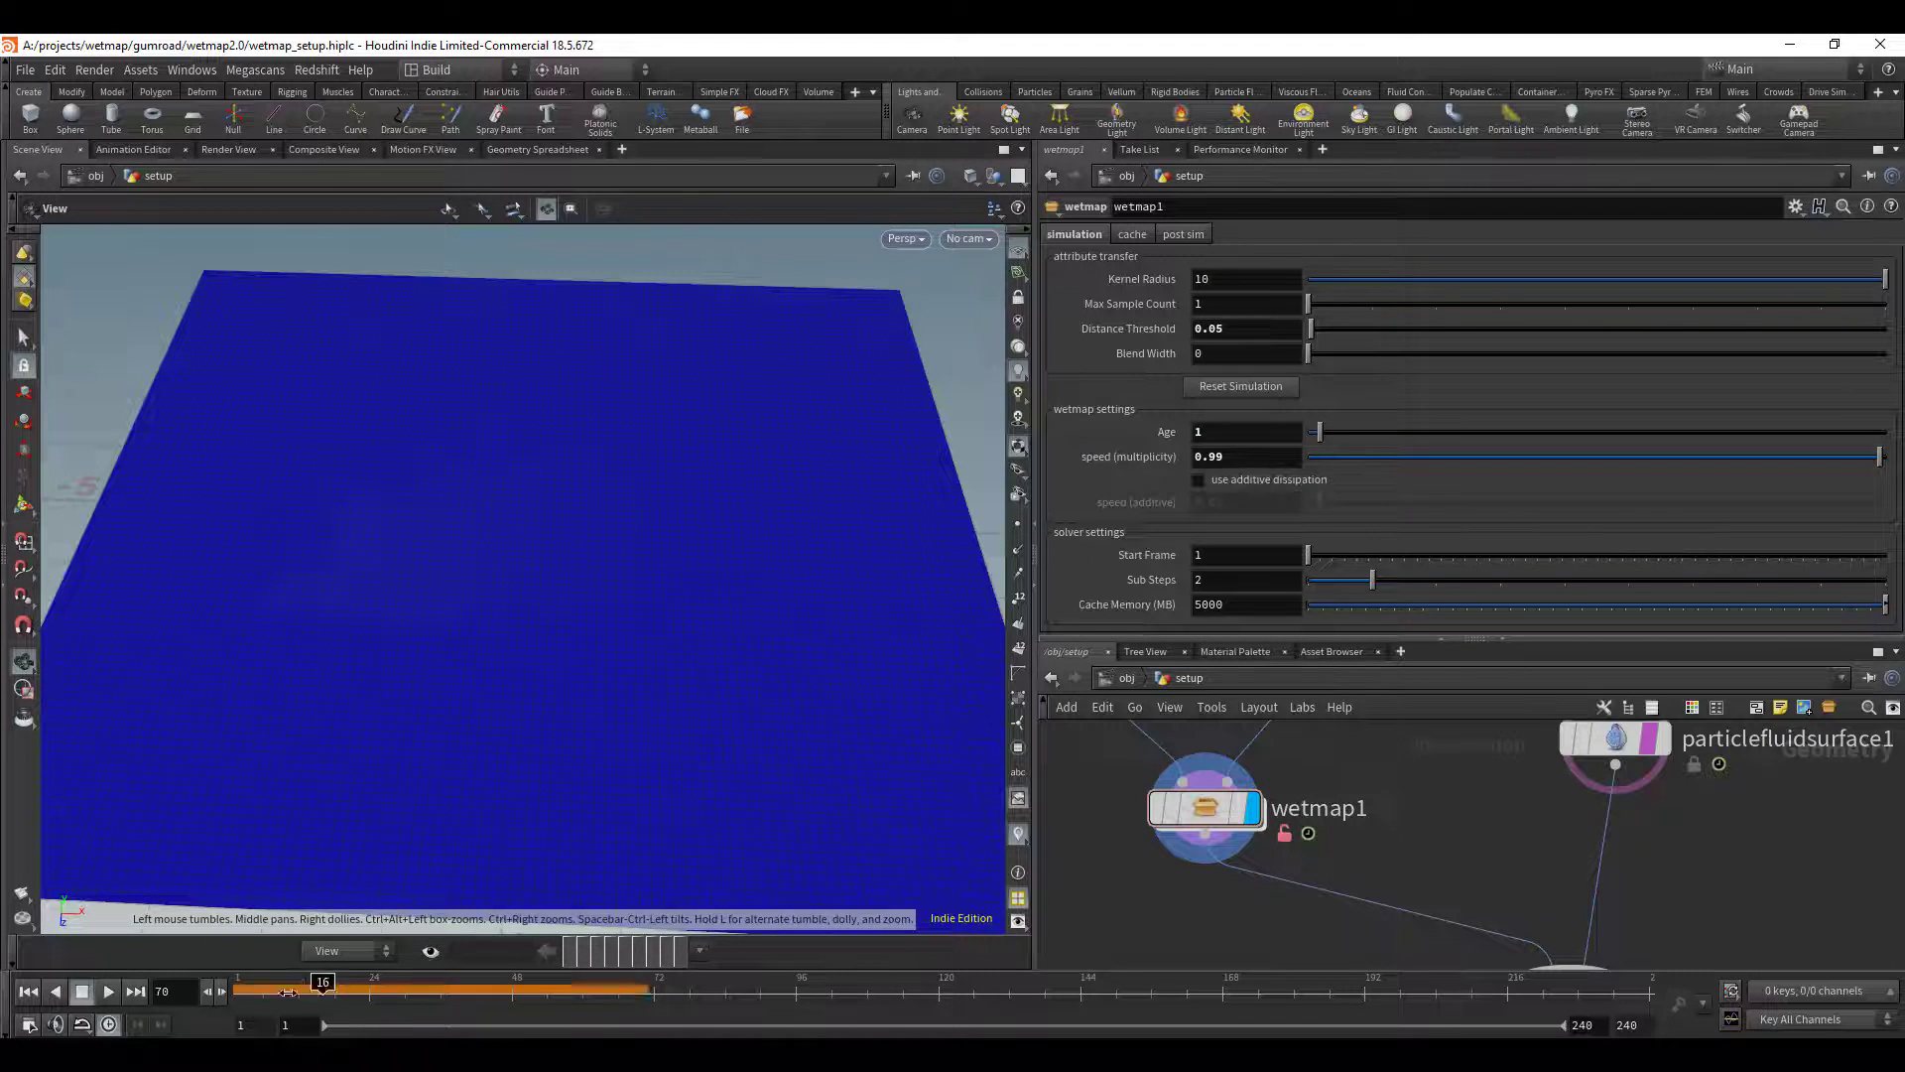
key("ctrl+Up")
key("Up")
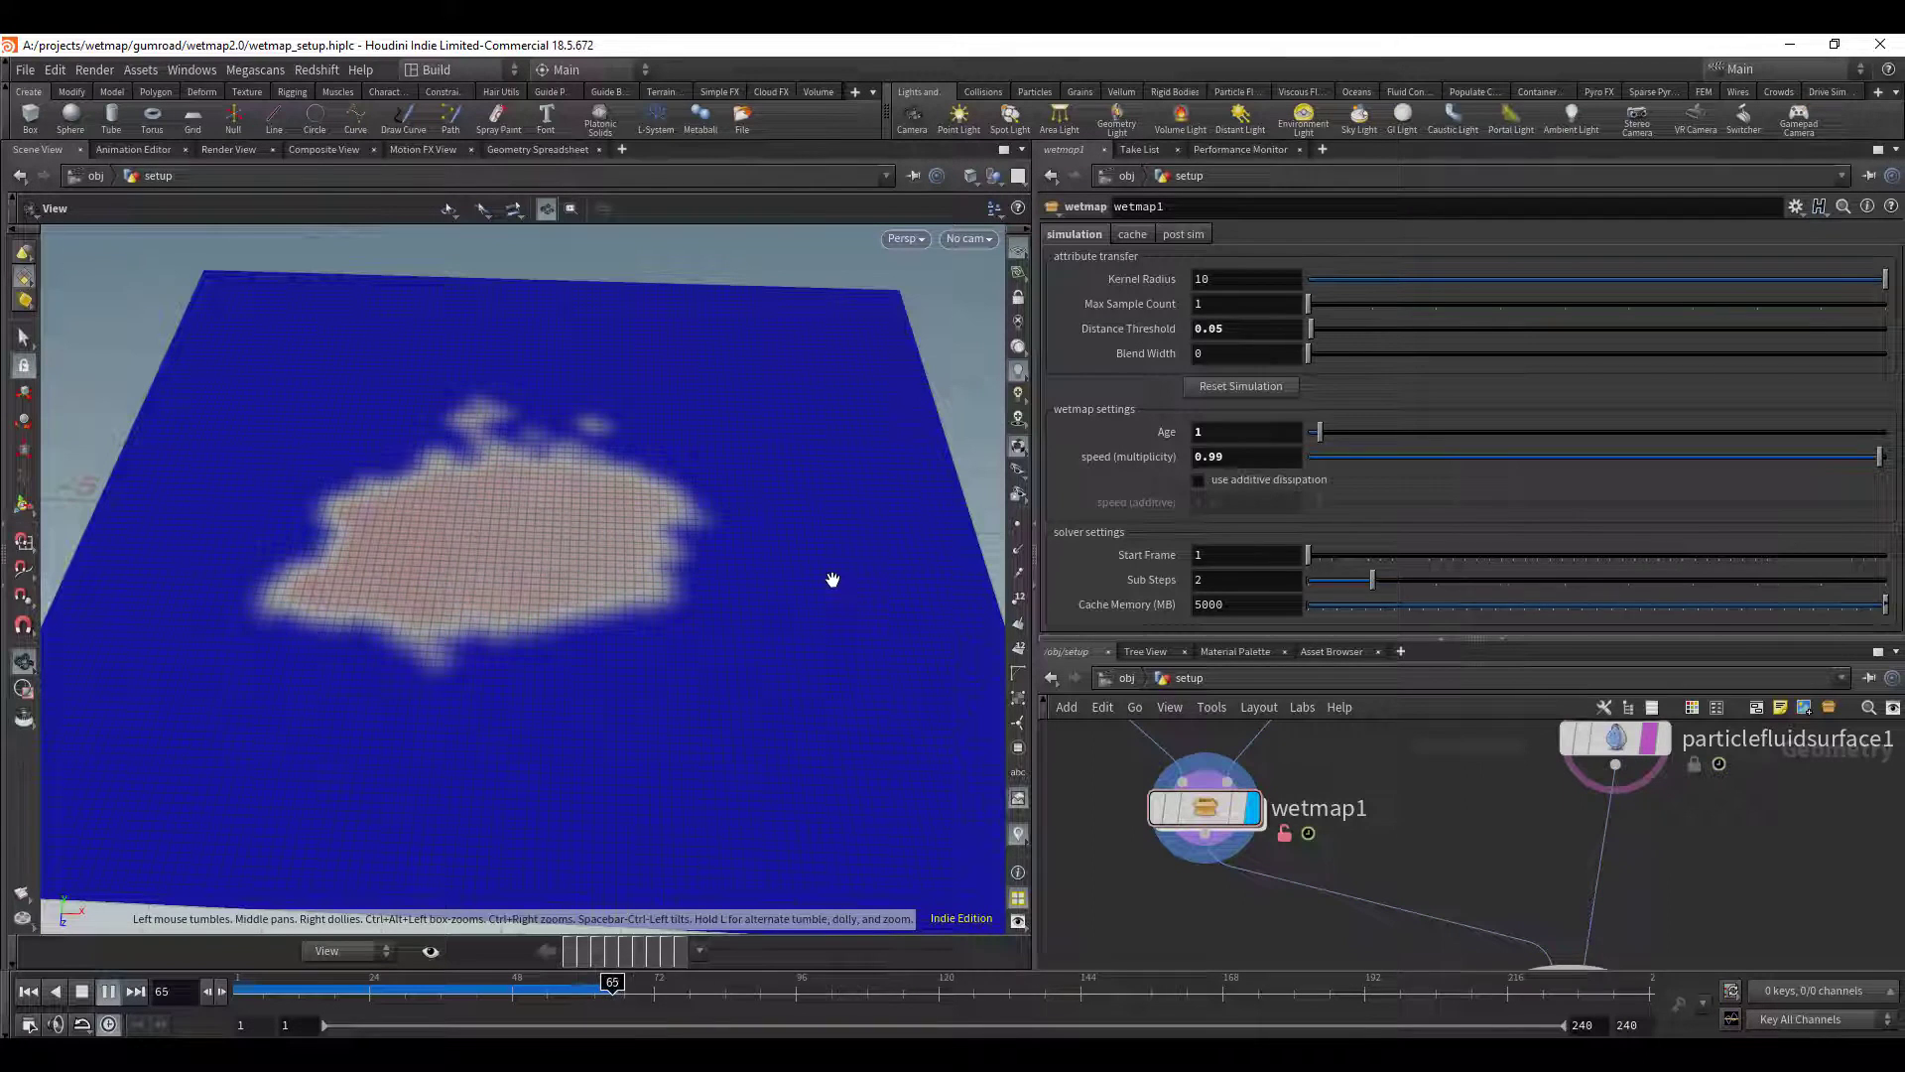
key("ctrl+Up")
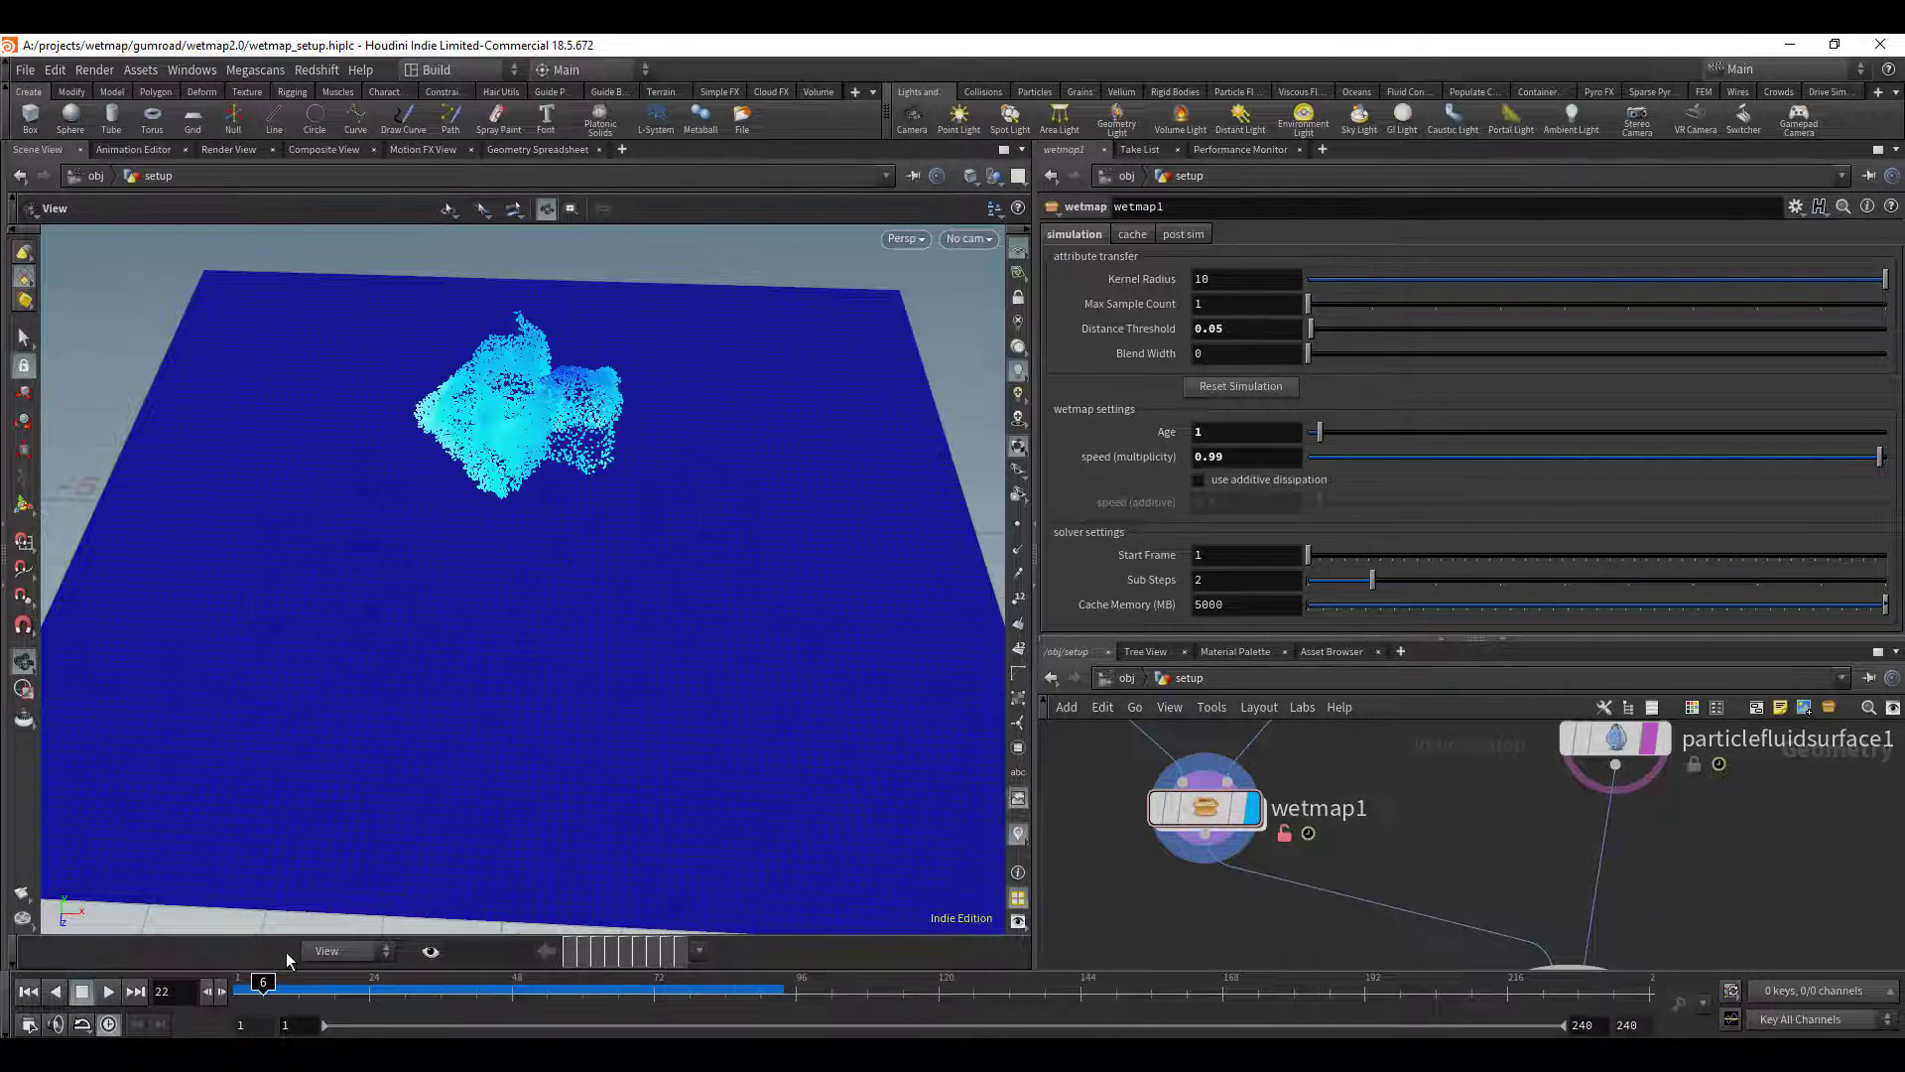
- Set speed (multiplicity) to 0.5, play, and scrub back to review the drying
double_click(1269, 448)
type("0.5")
key("Return")
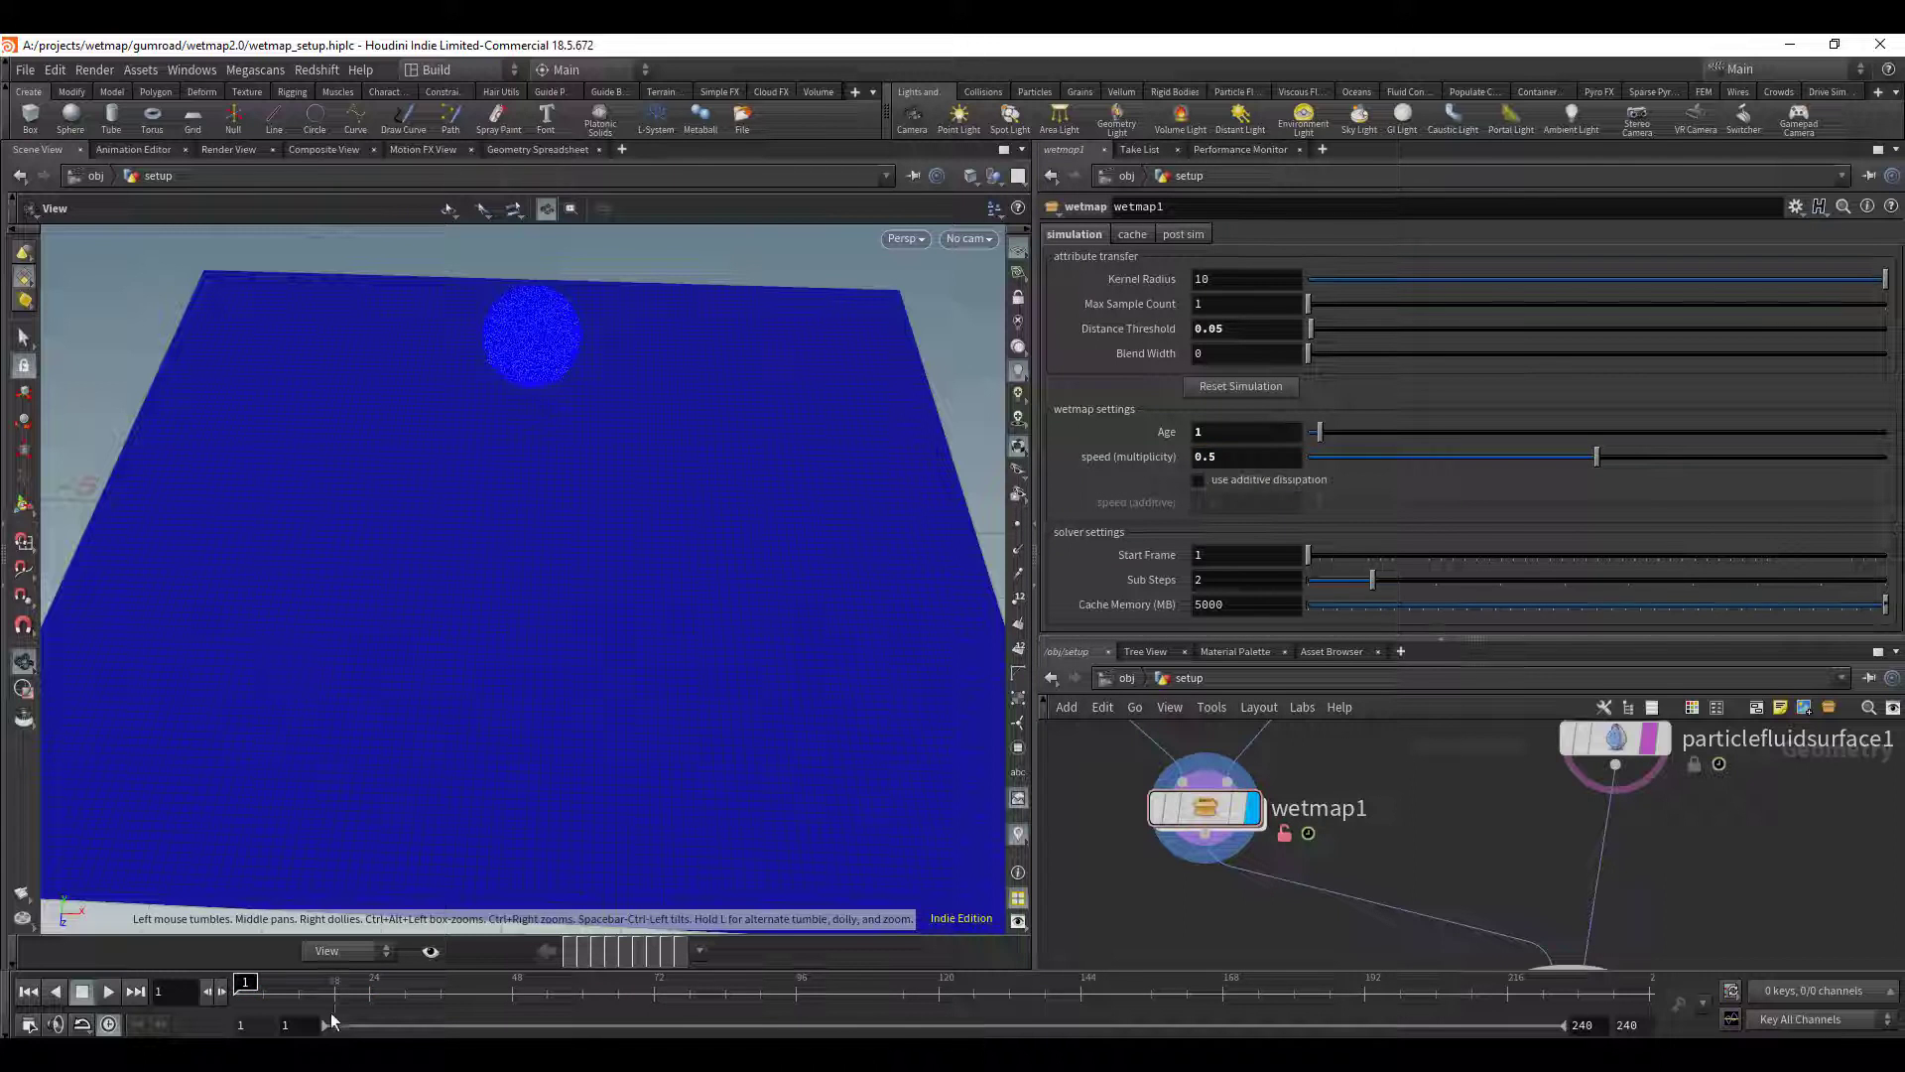
key("Up")
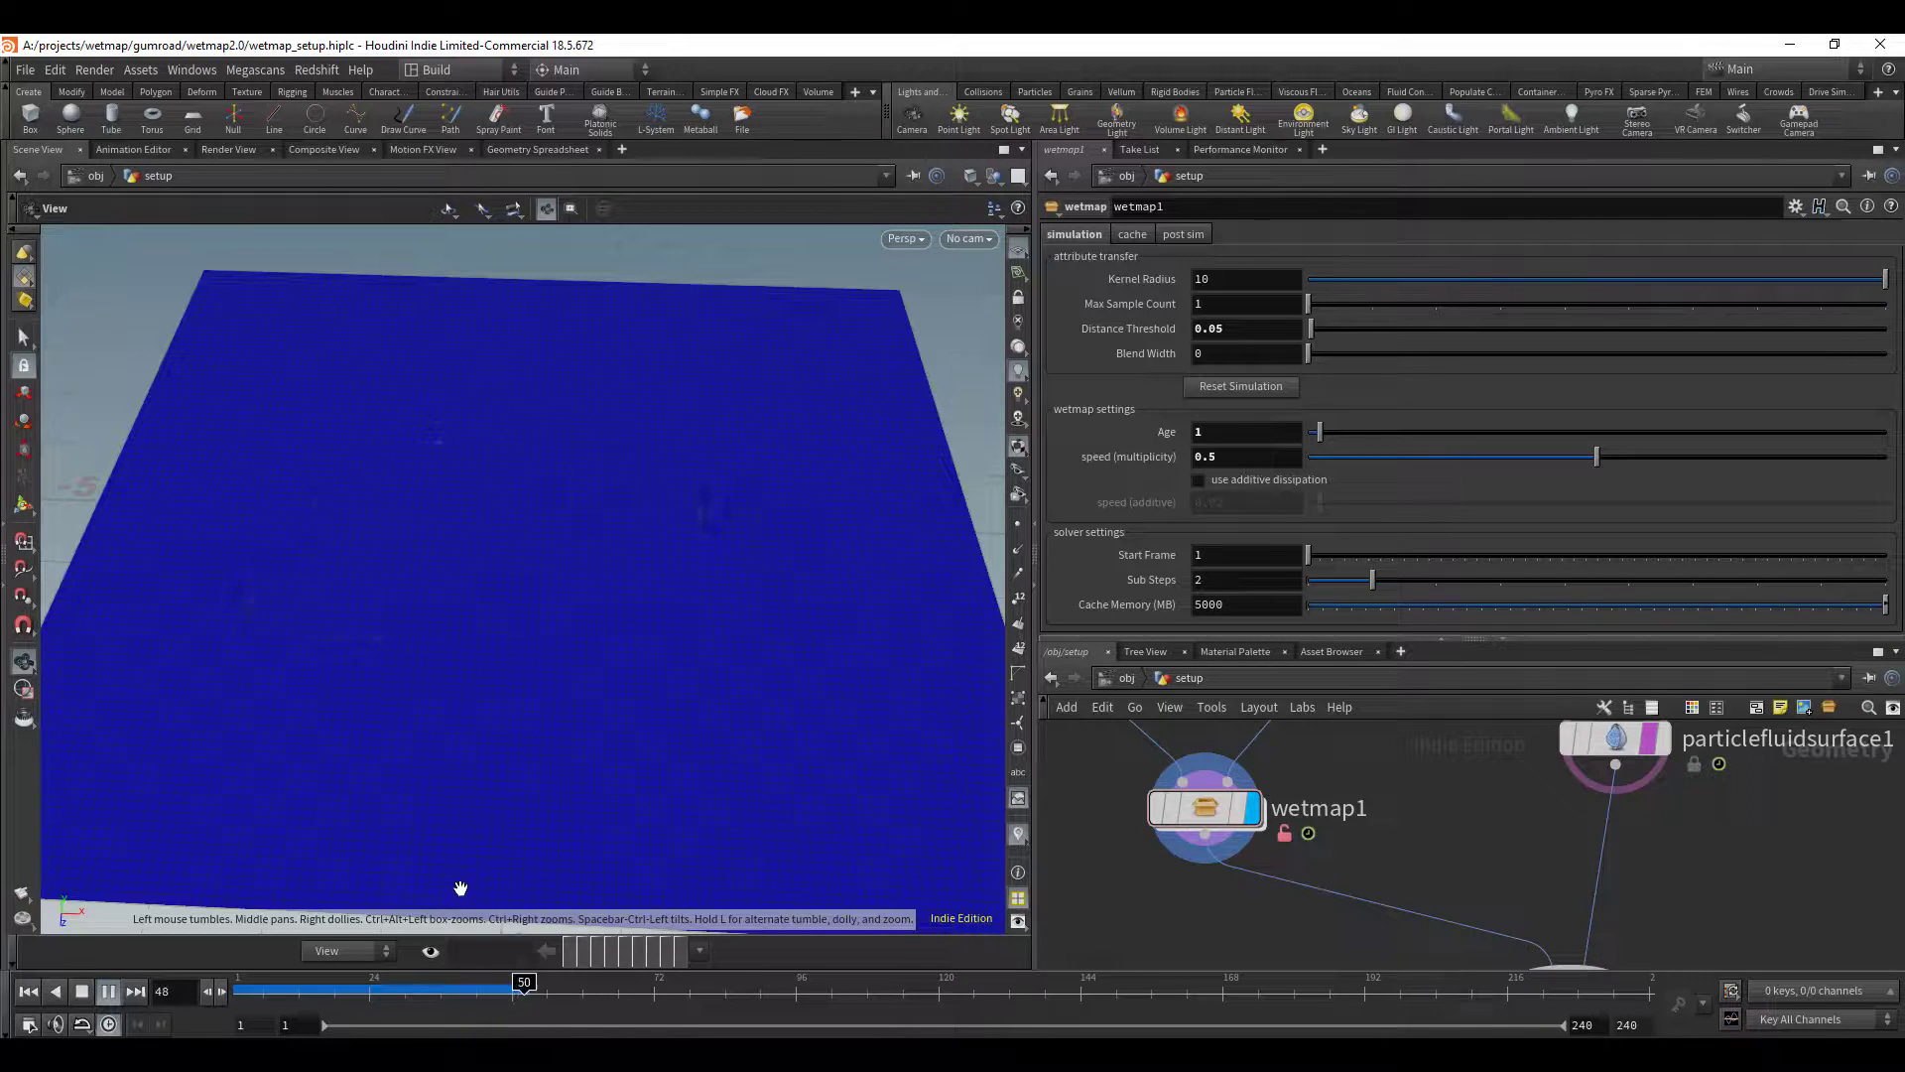
left_click_drag(429, 984, 243, 983)
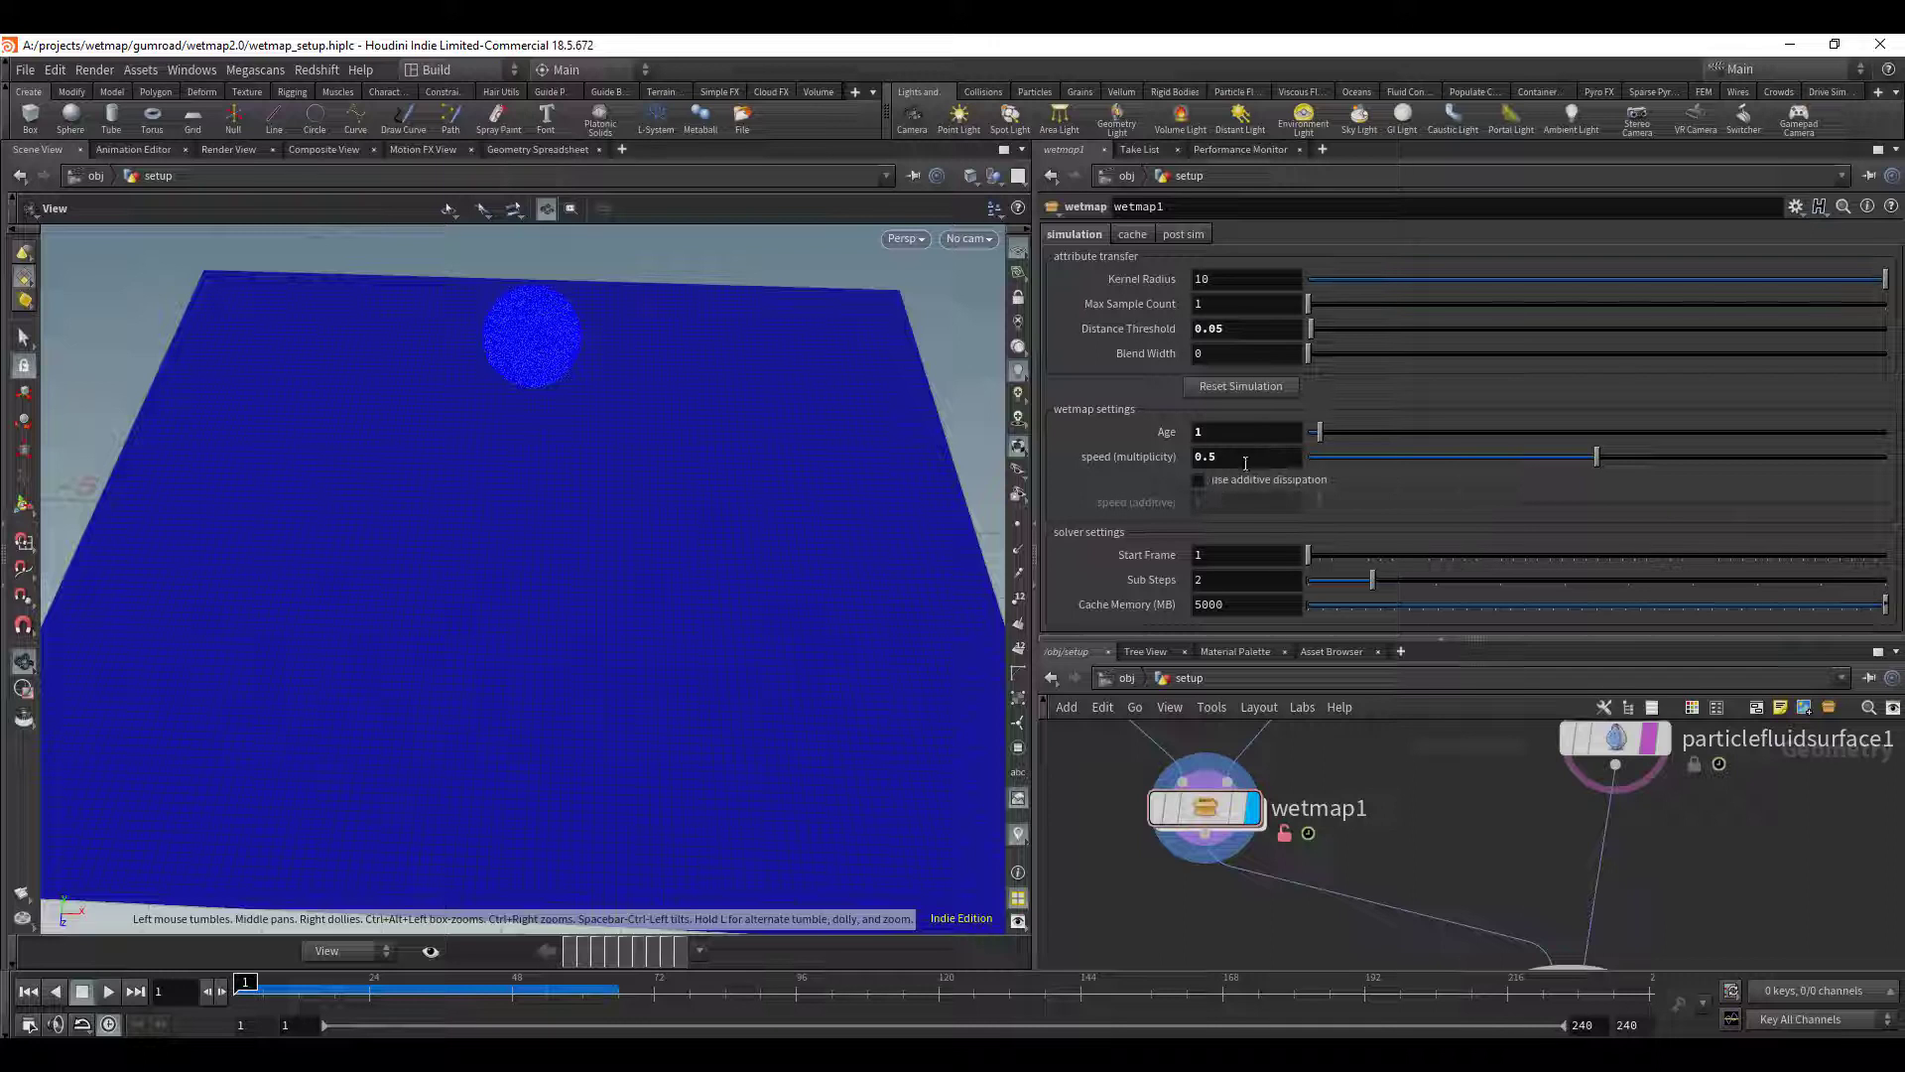
left_click(1312, 478)
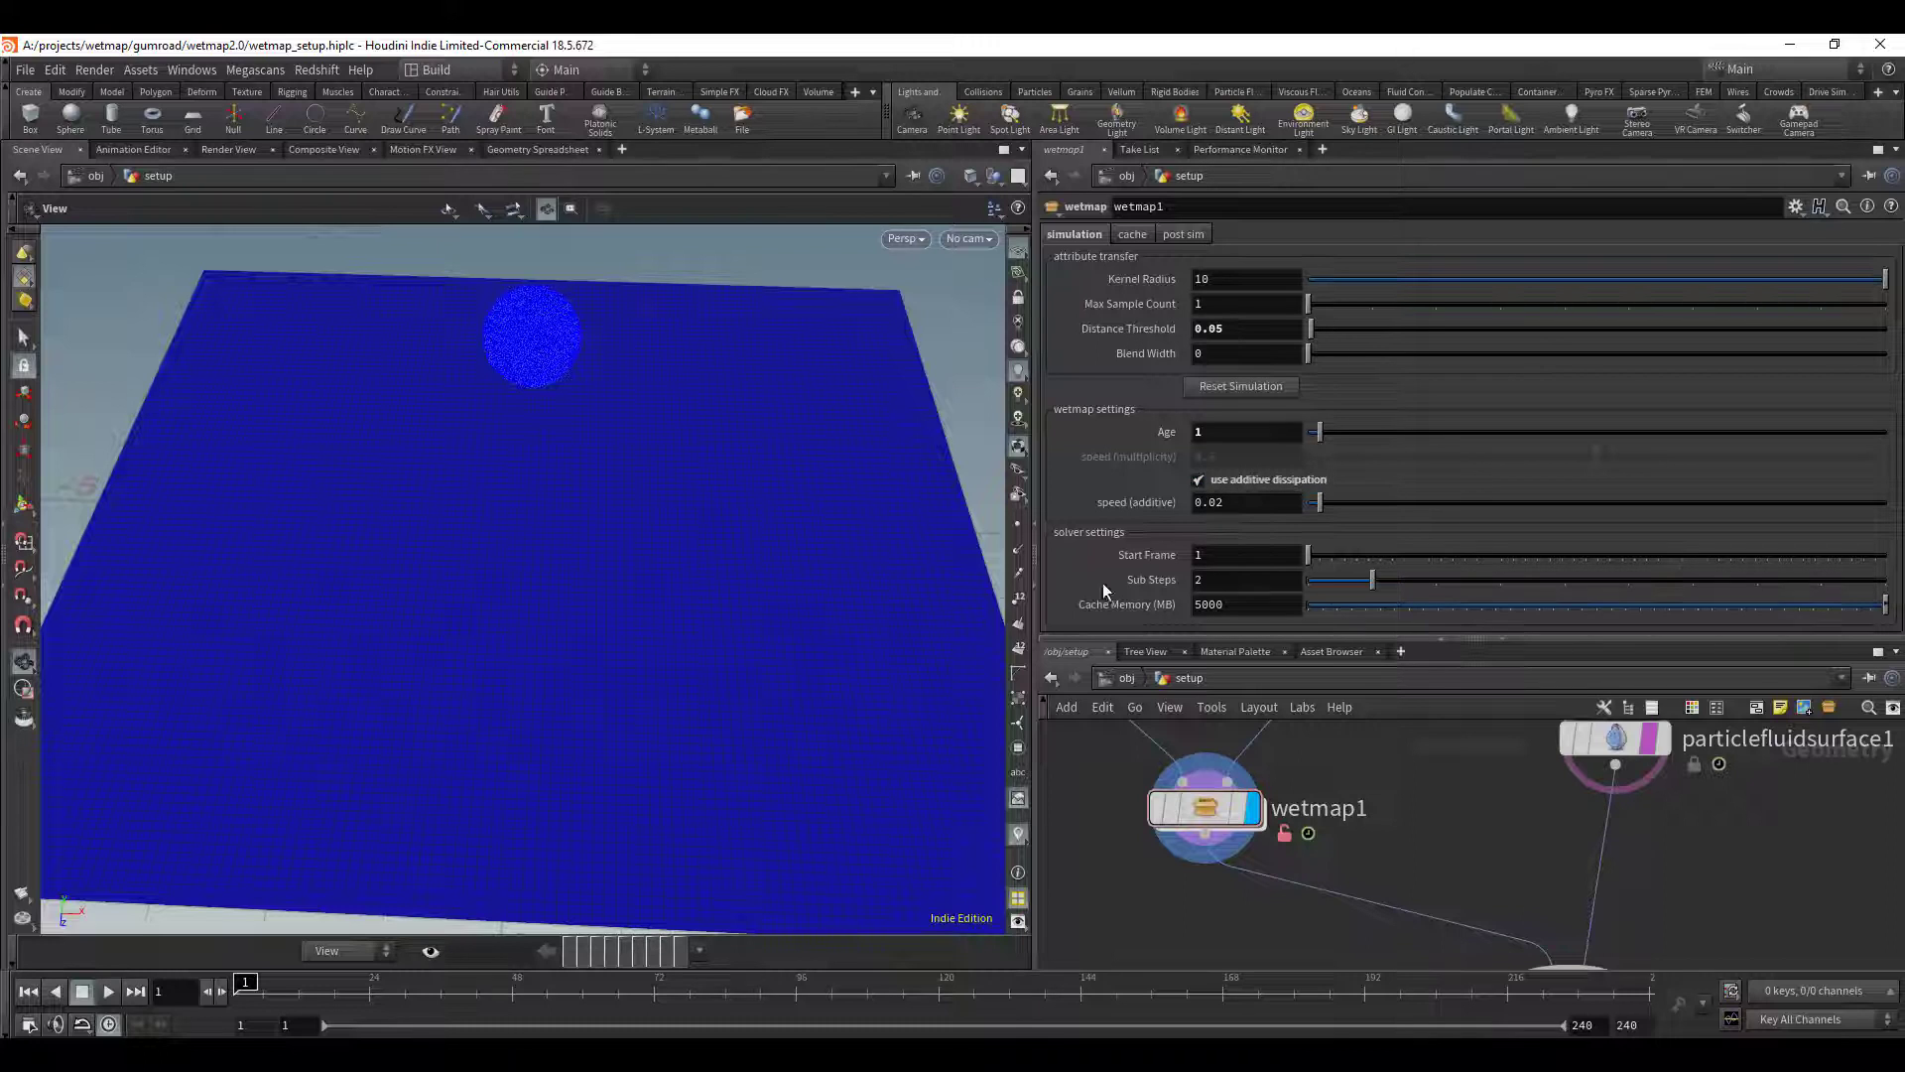
left_click(1252, 505)
type("0.1")
key("Return")
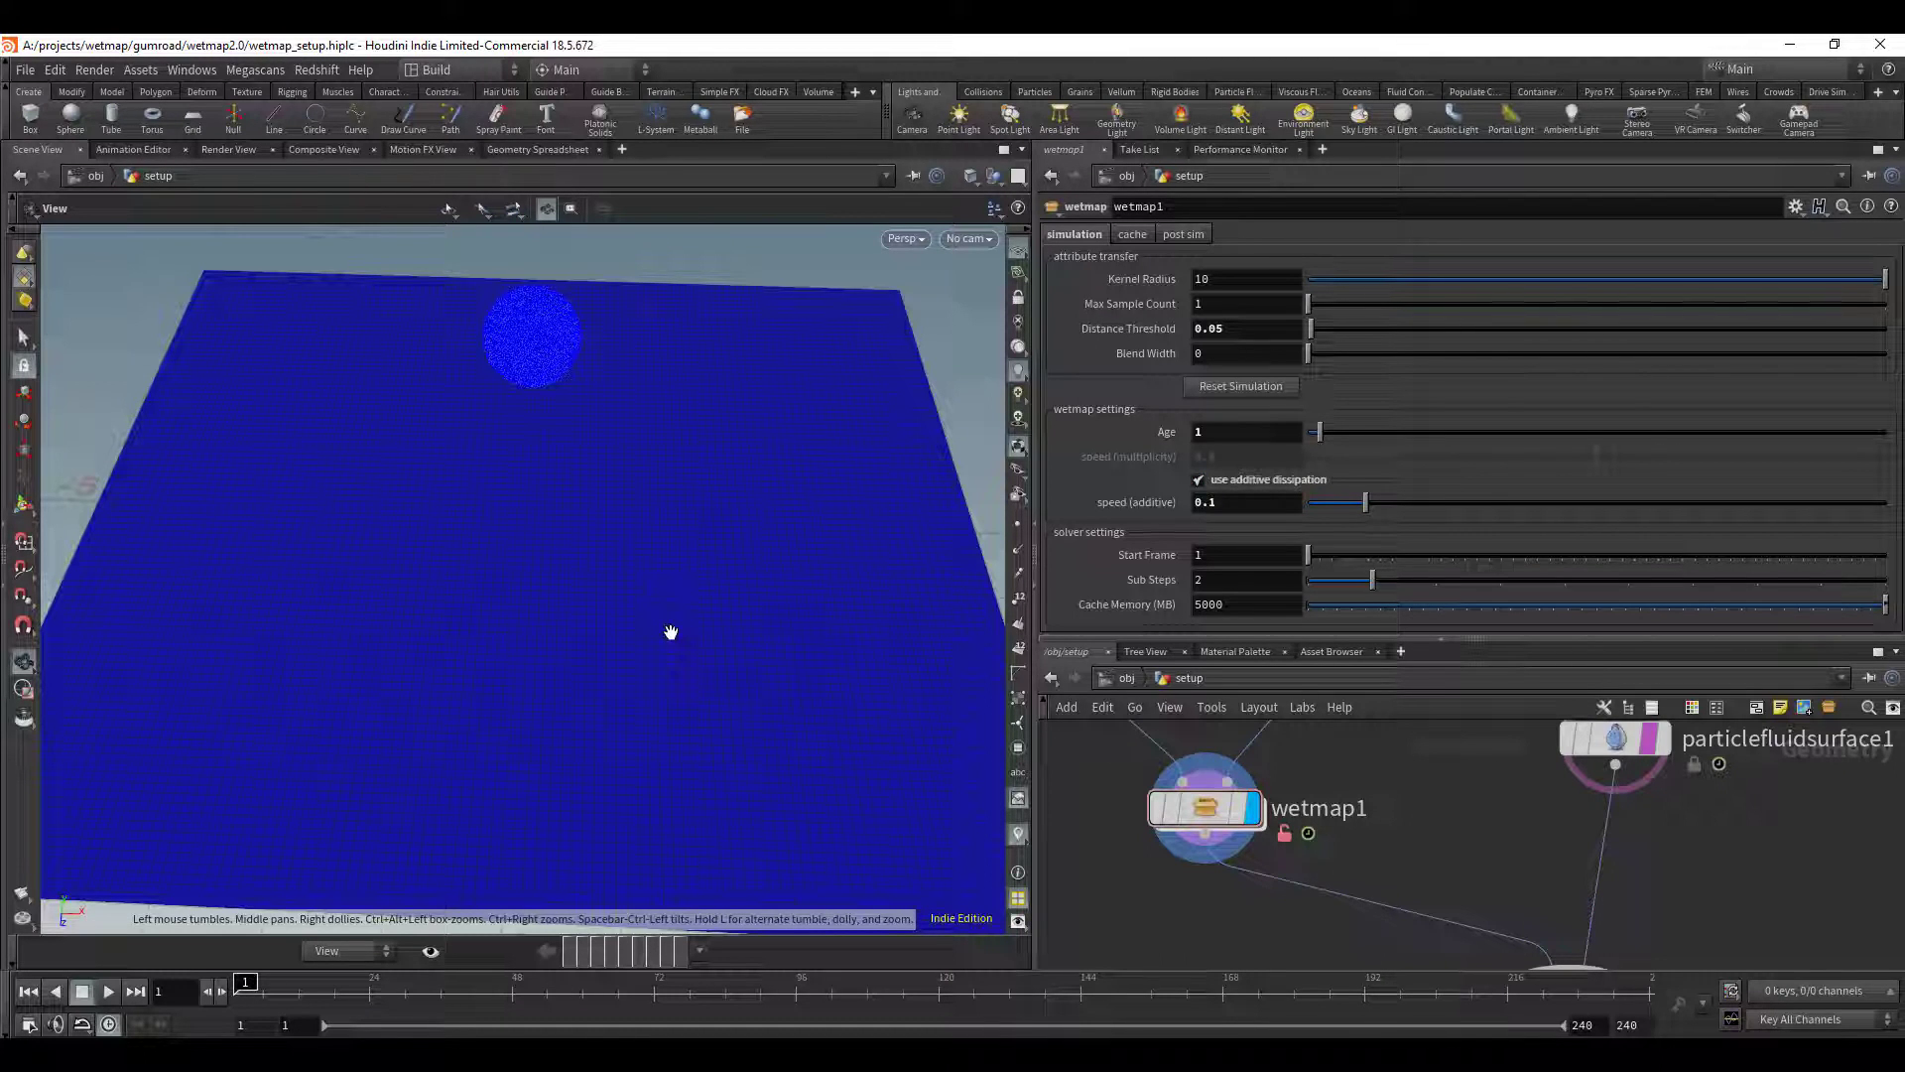
key("Up")
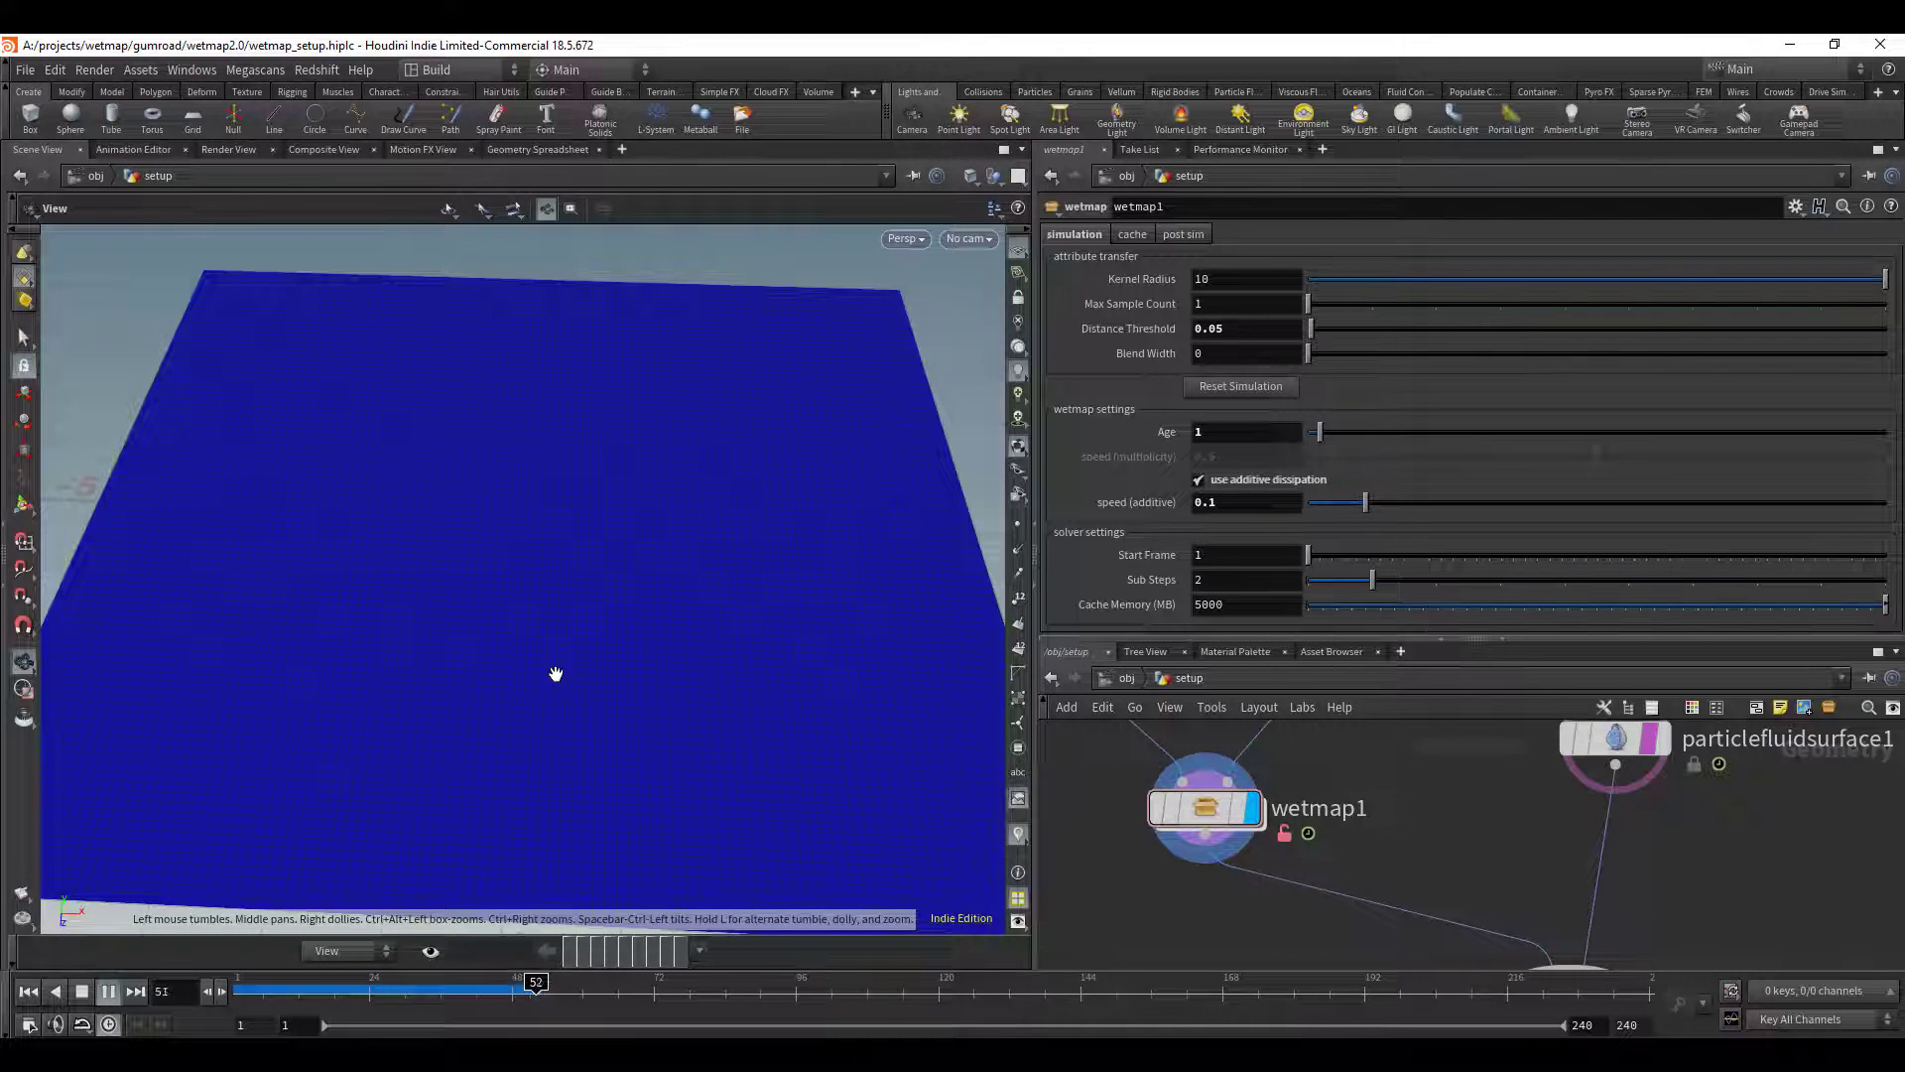
left_click_drag(515, 998, 486, 990)
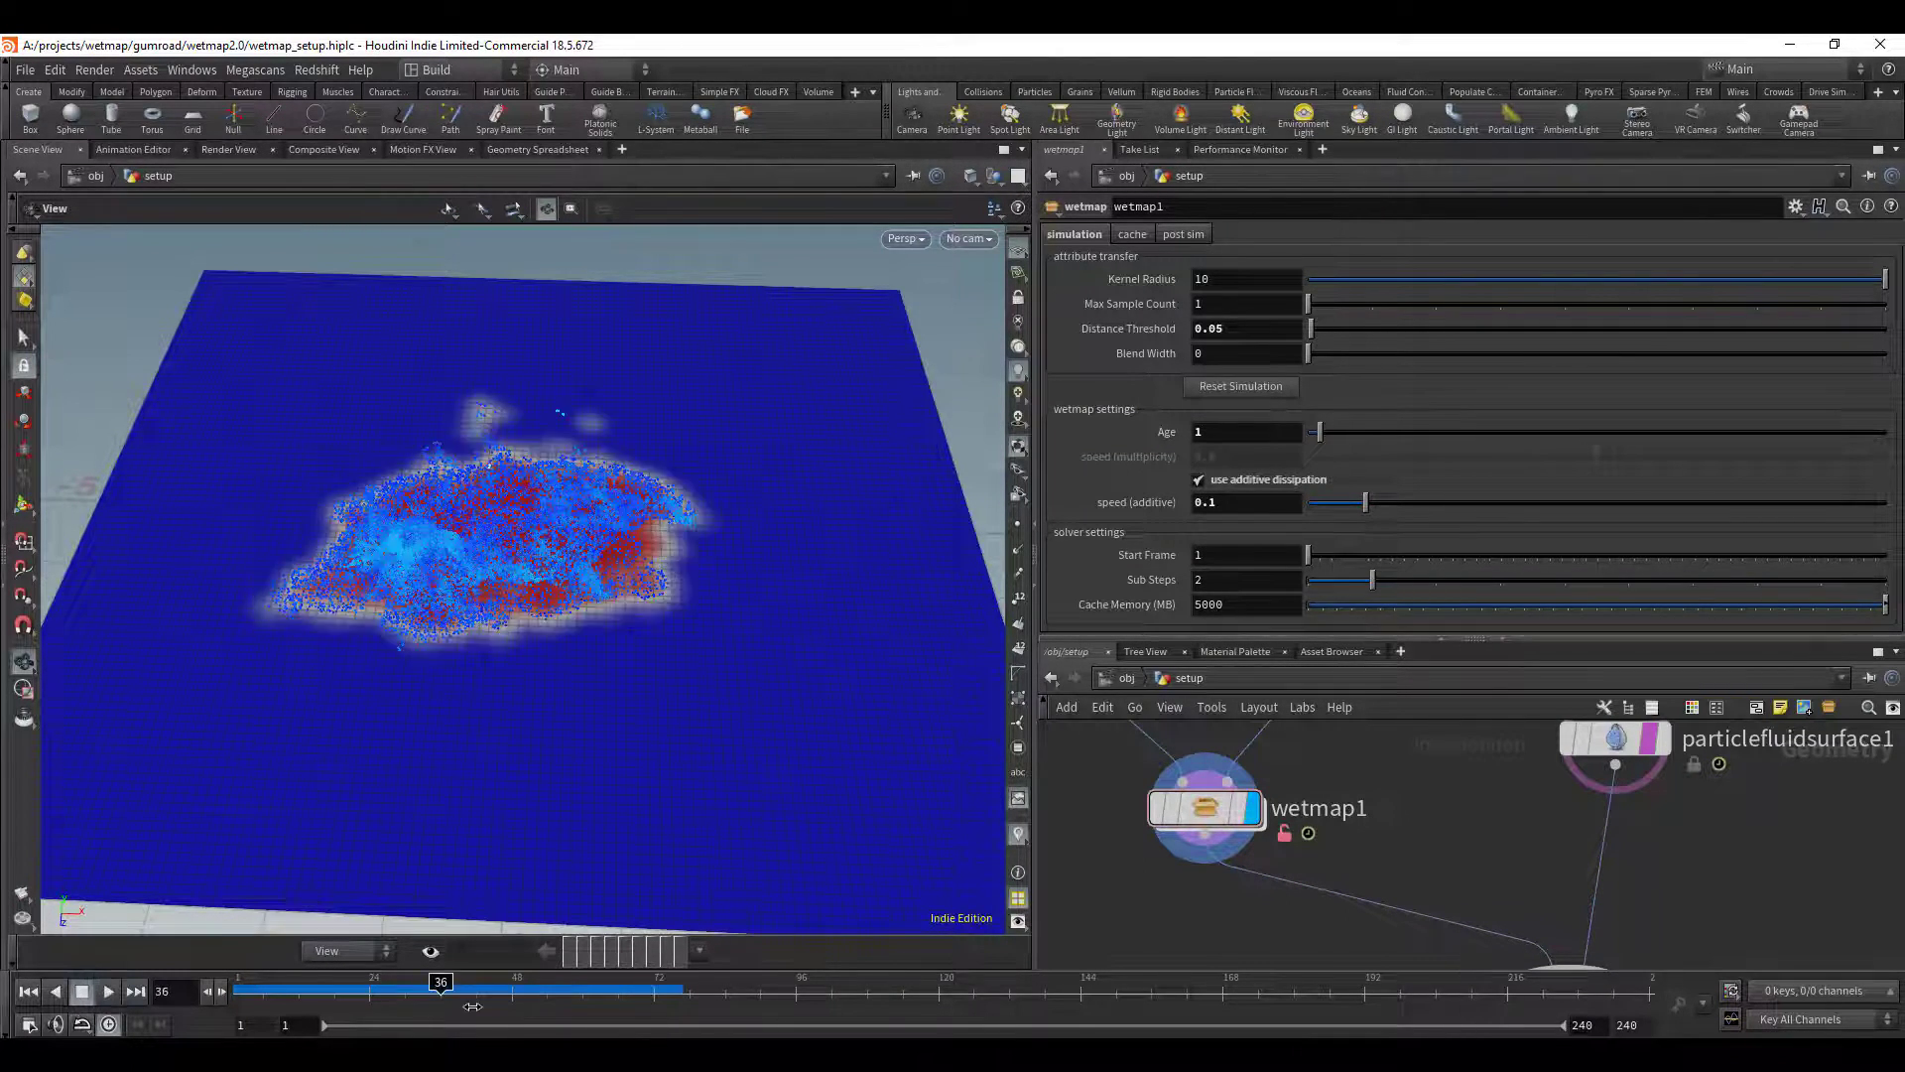
left_click(1240, 502)
type("0.02")
key("Return")
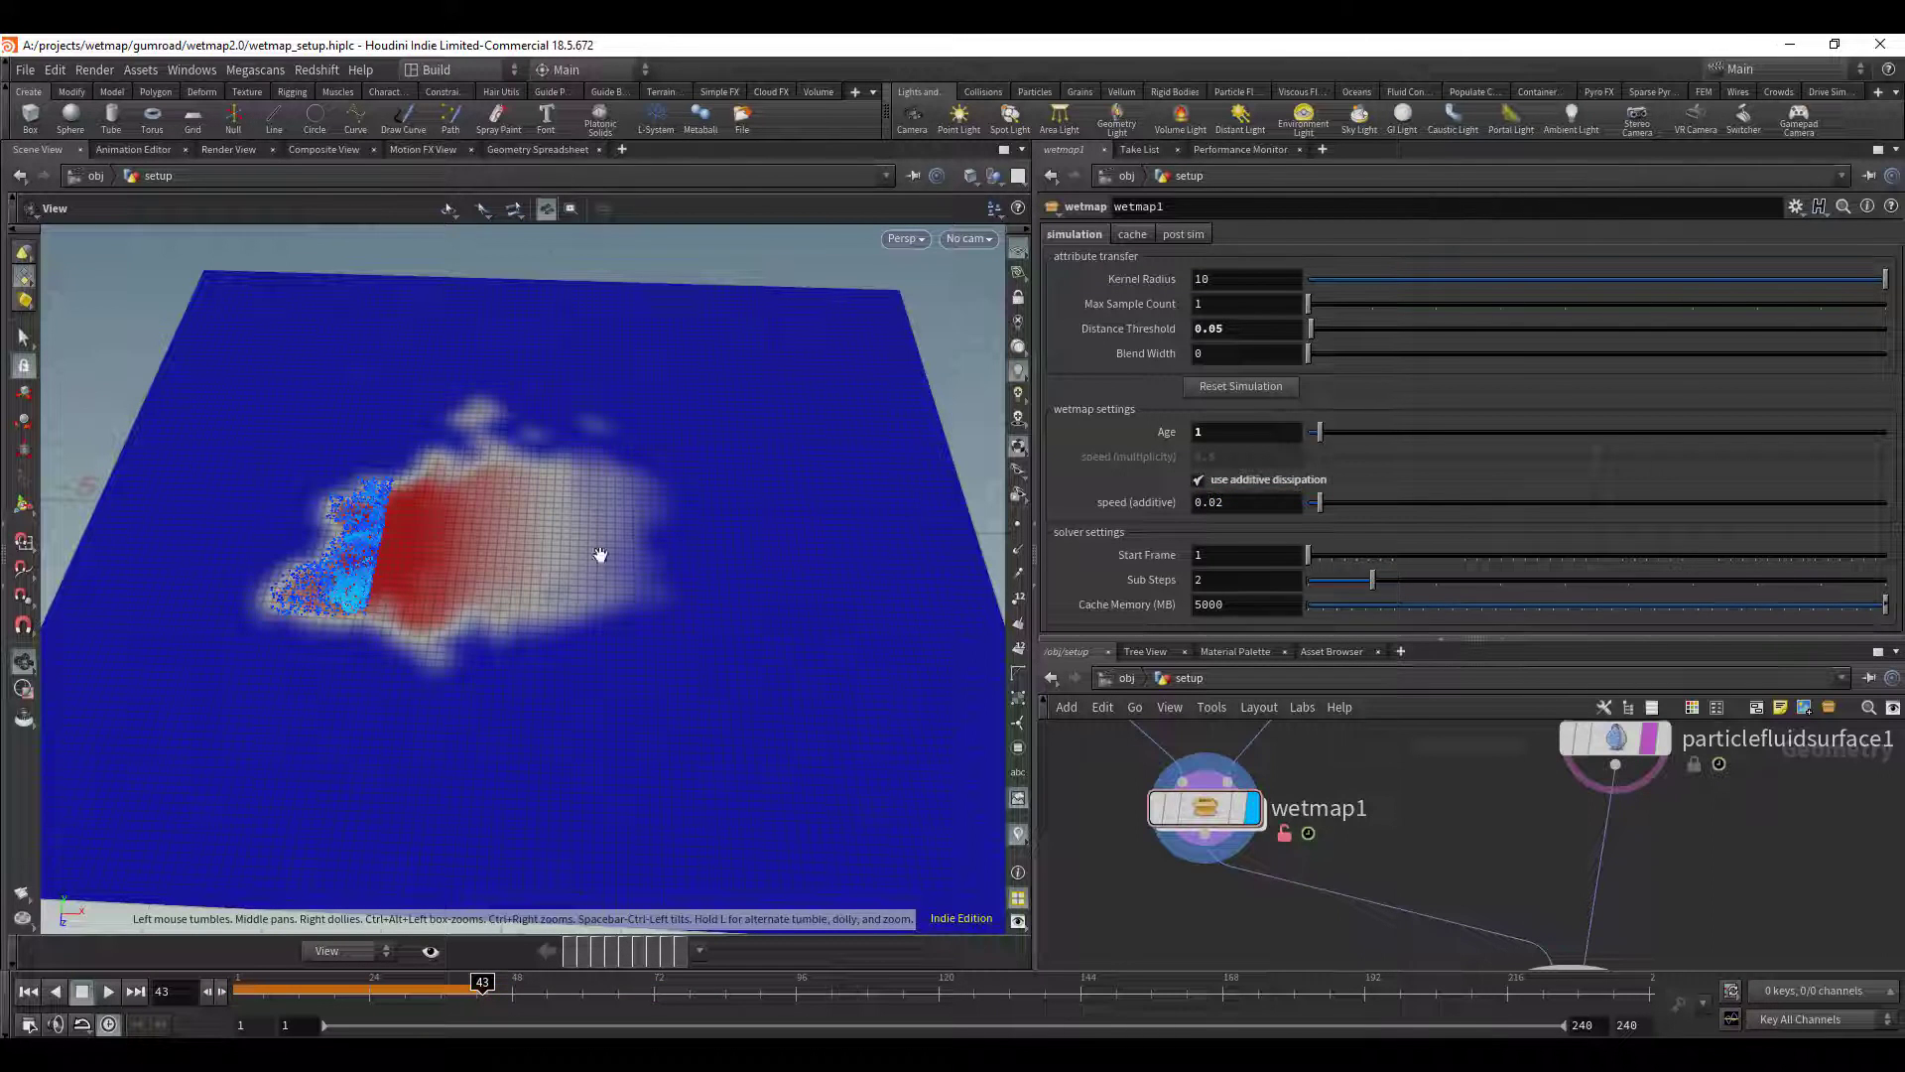
key("Up")
key("ctrl+Up")
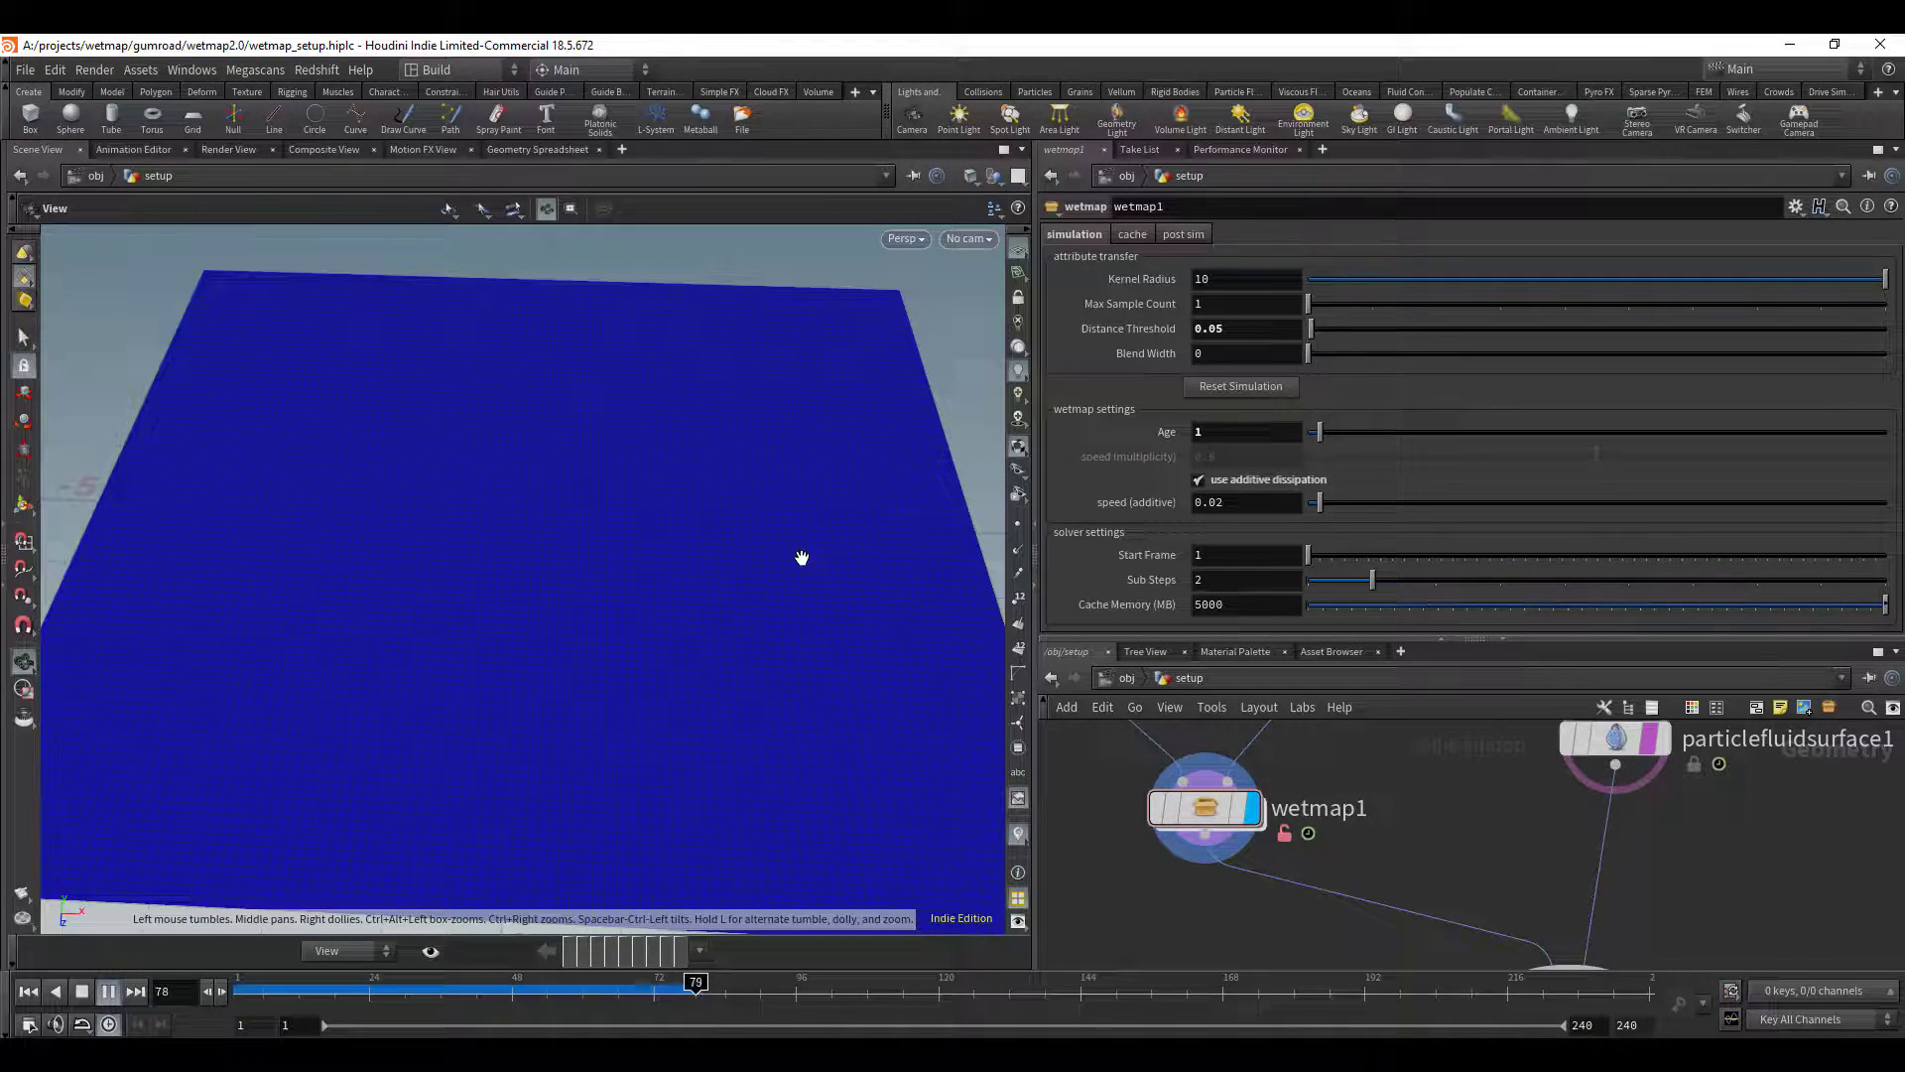
key("Up")
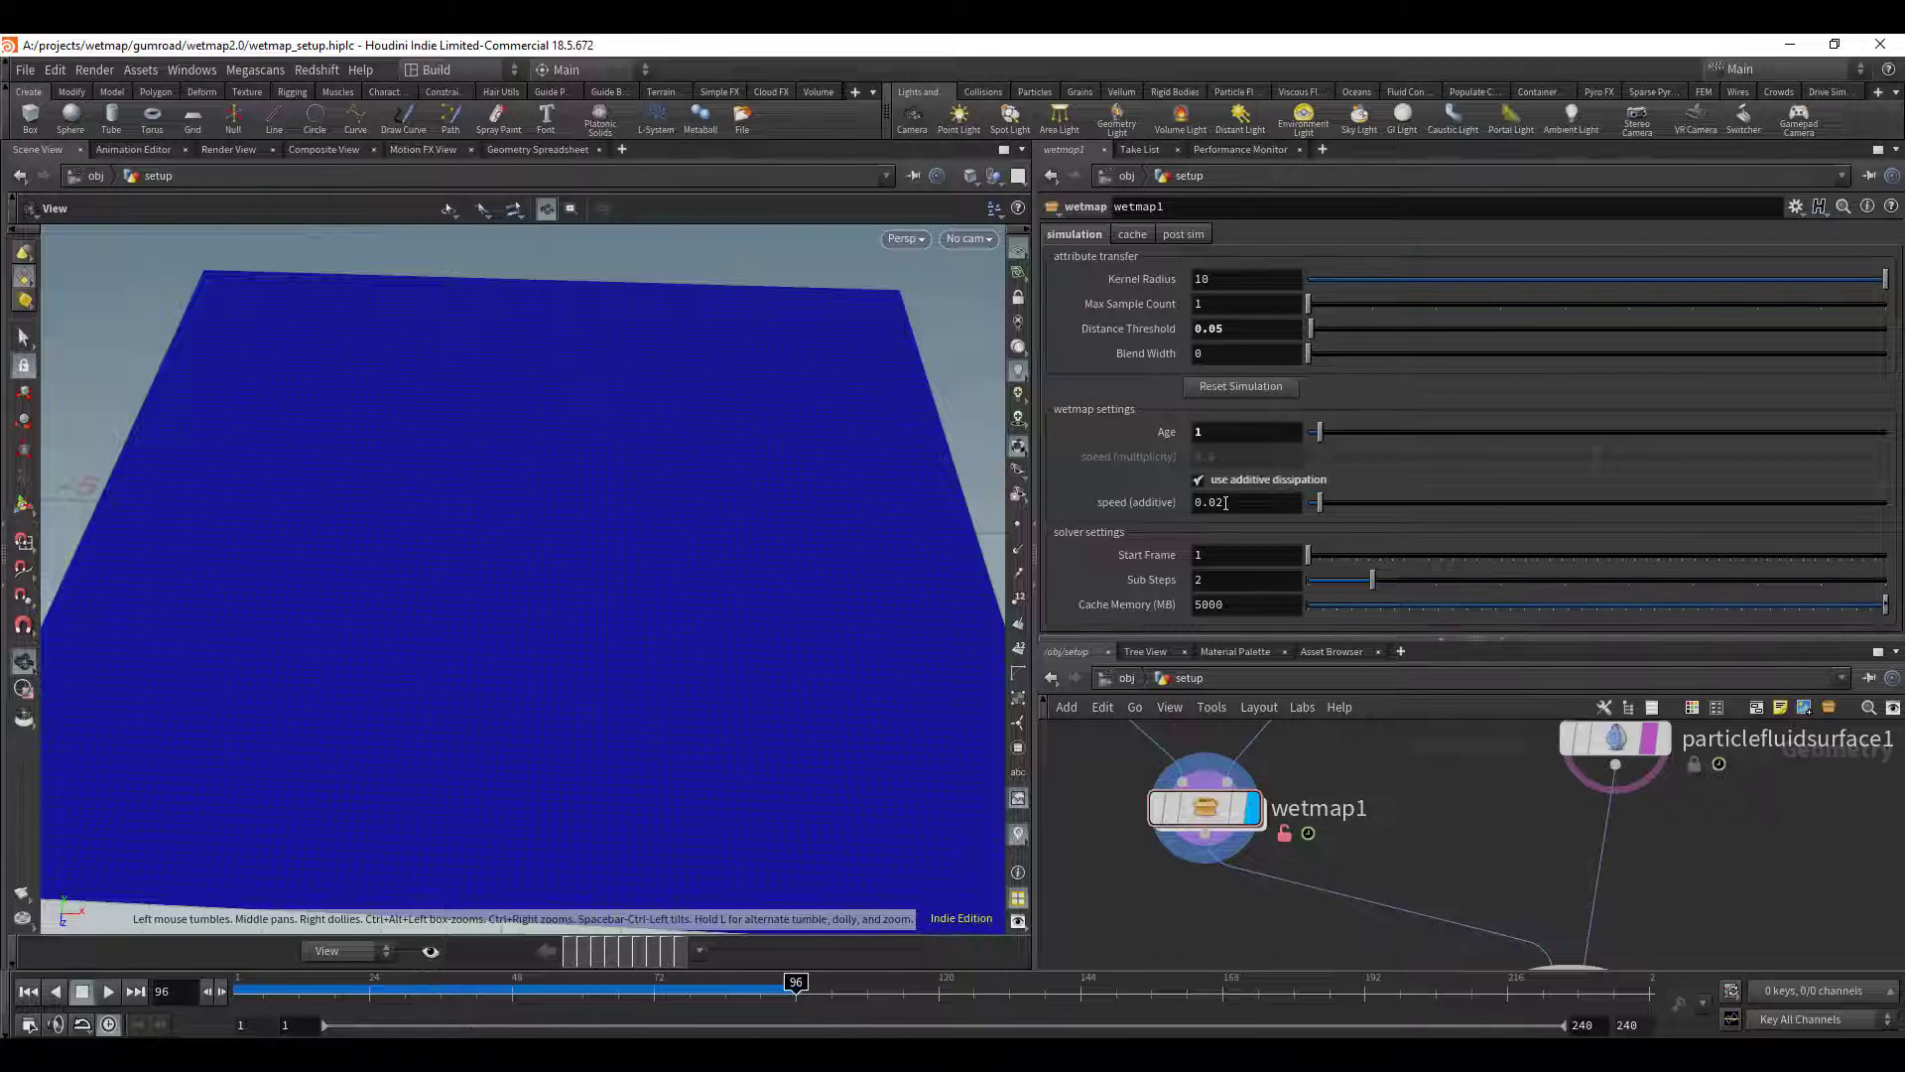
left_click(1269, 480)
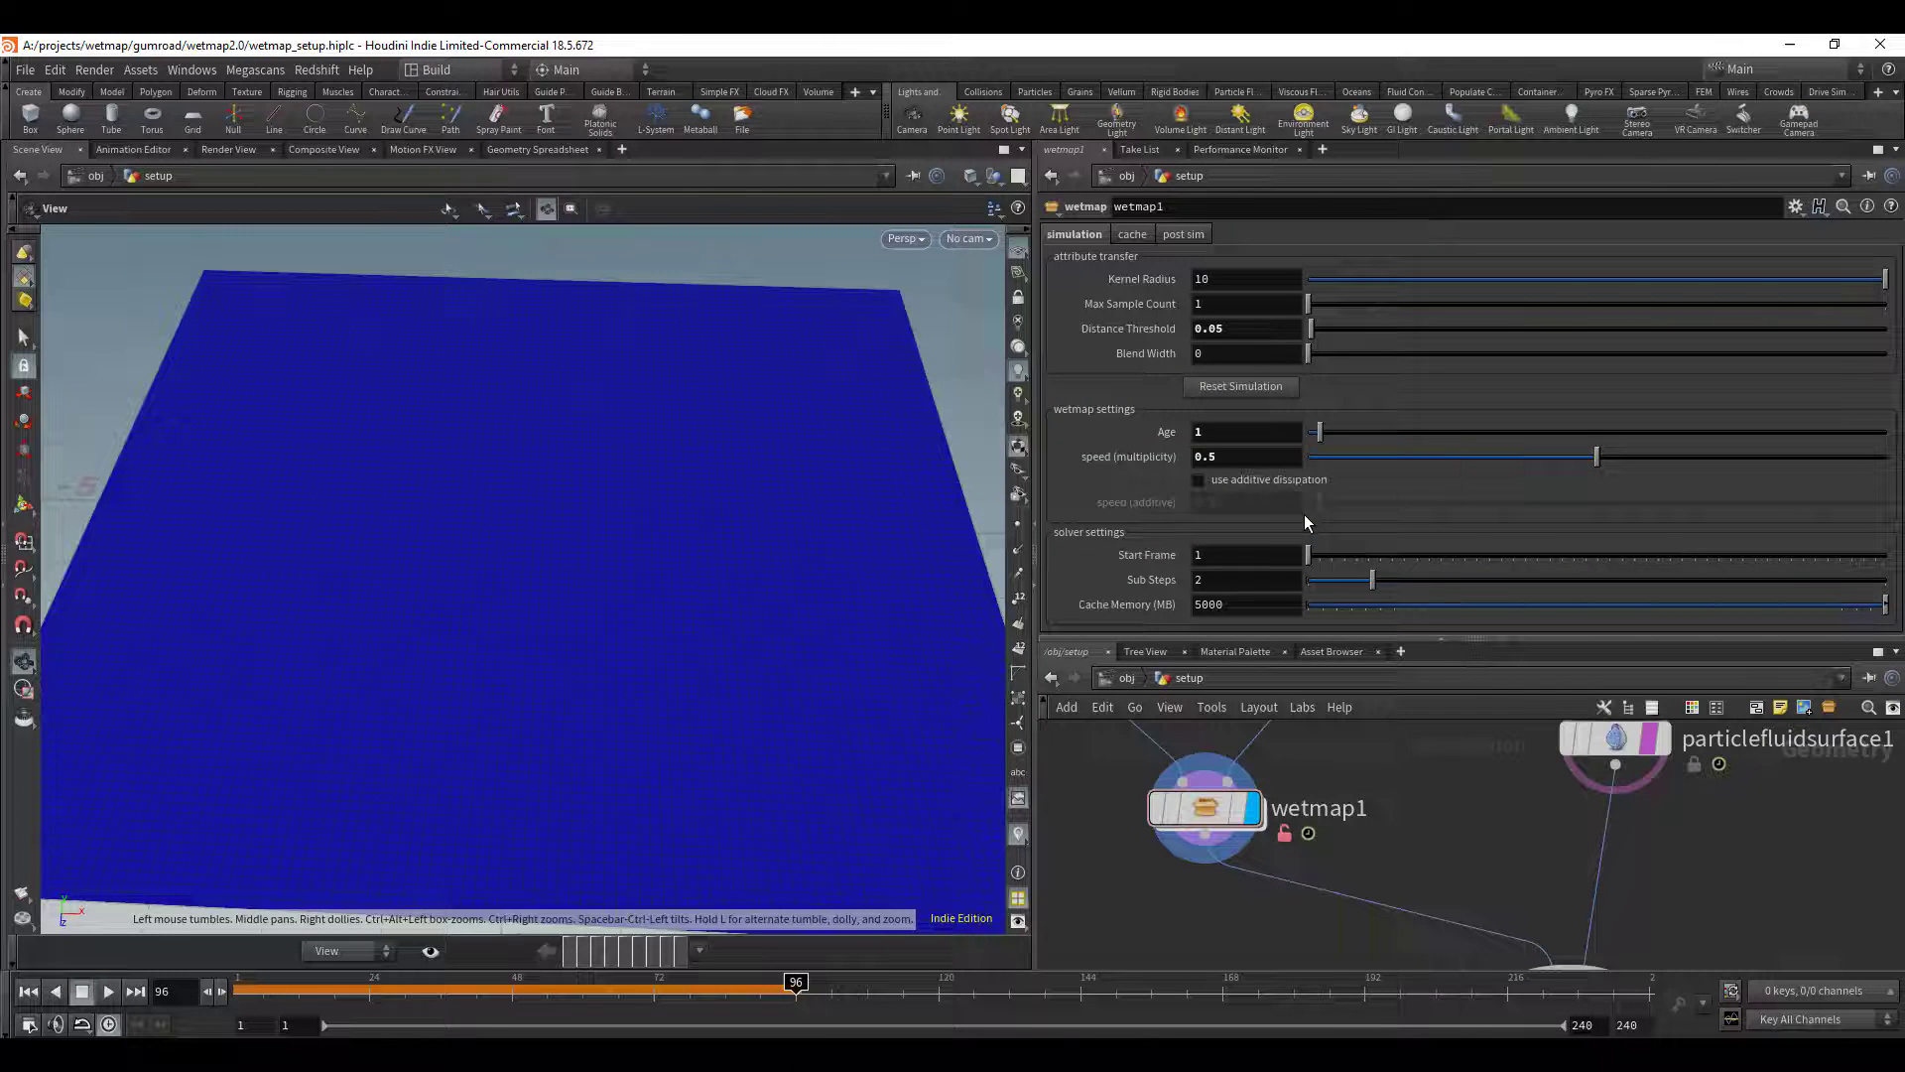
- Set wetmap1's Start Frame to 10, step the timeline to frame 10, and view post sim settings
left_click(1259, 564)
type("10")
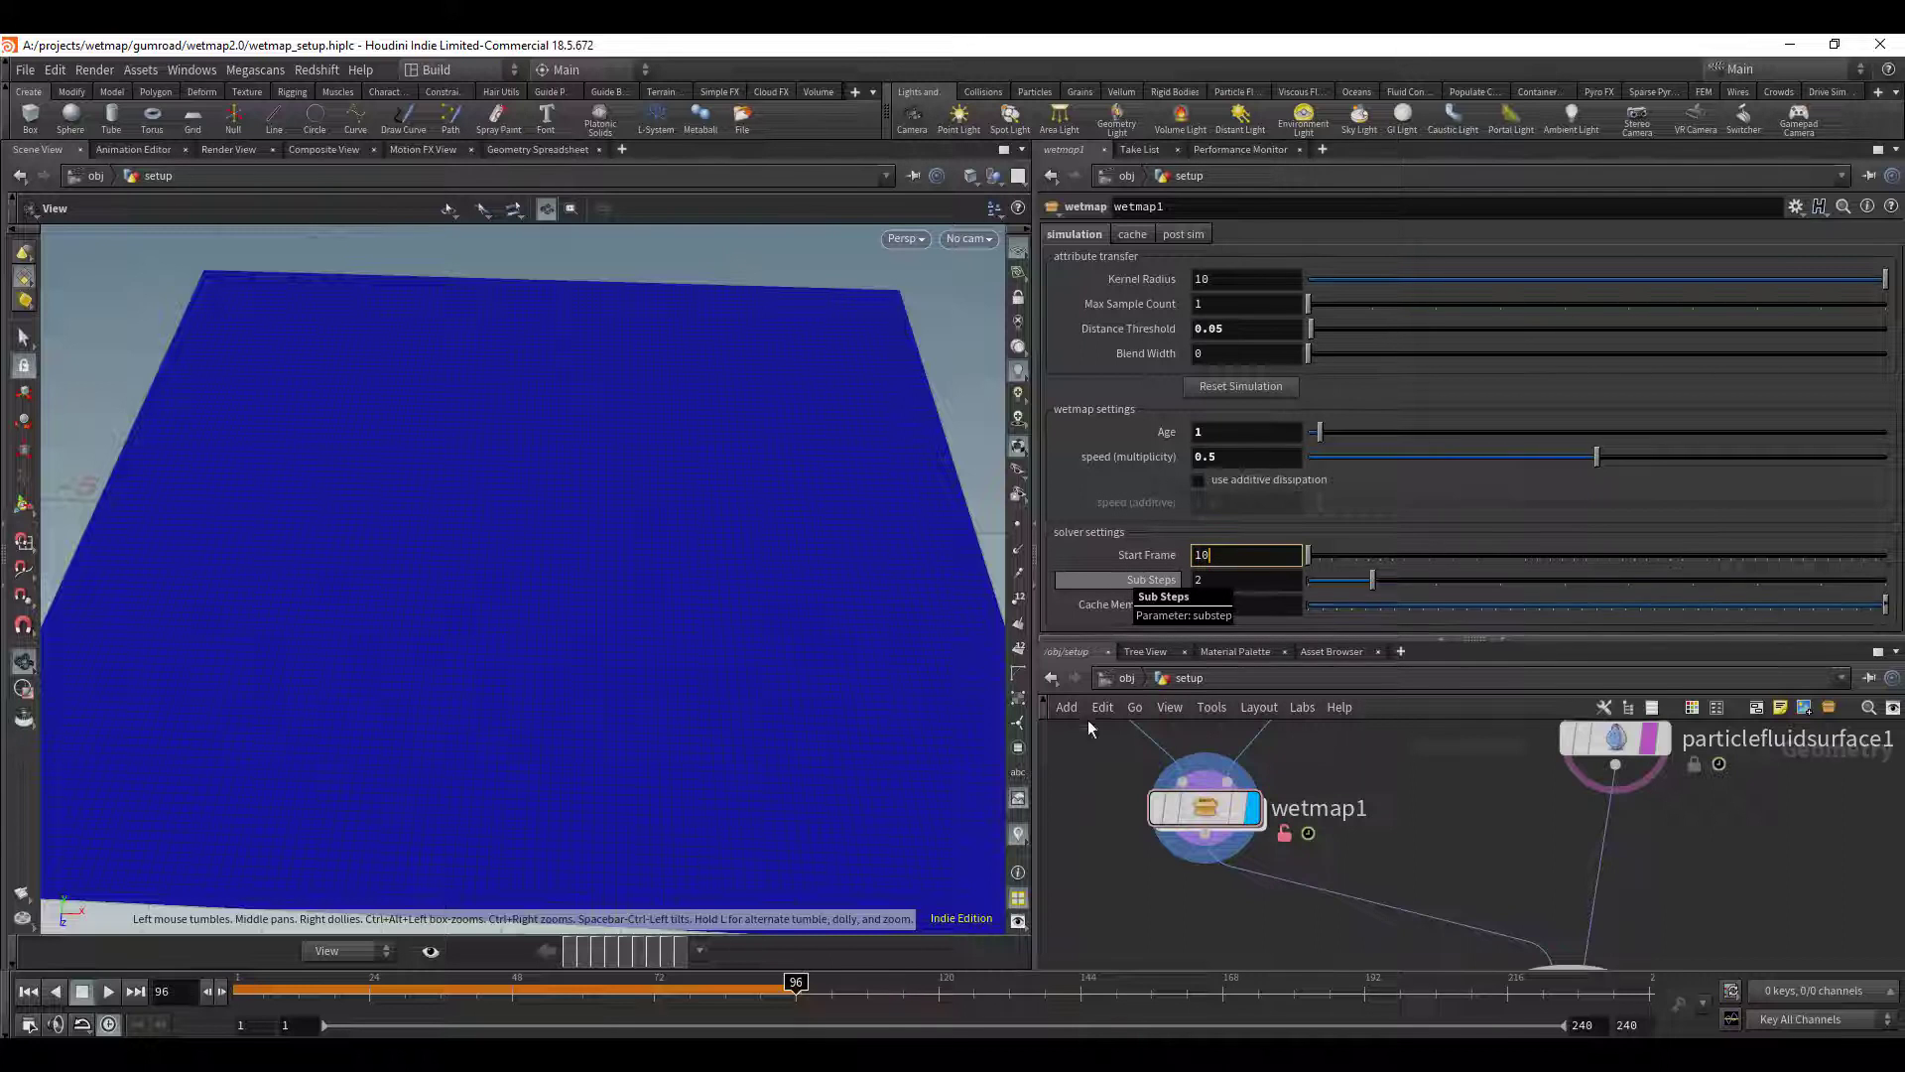
left_click_drag(343, 997, 288, 993)
key("Right")
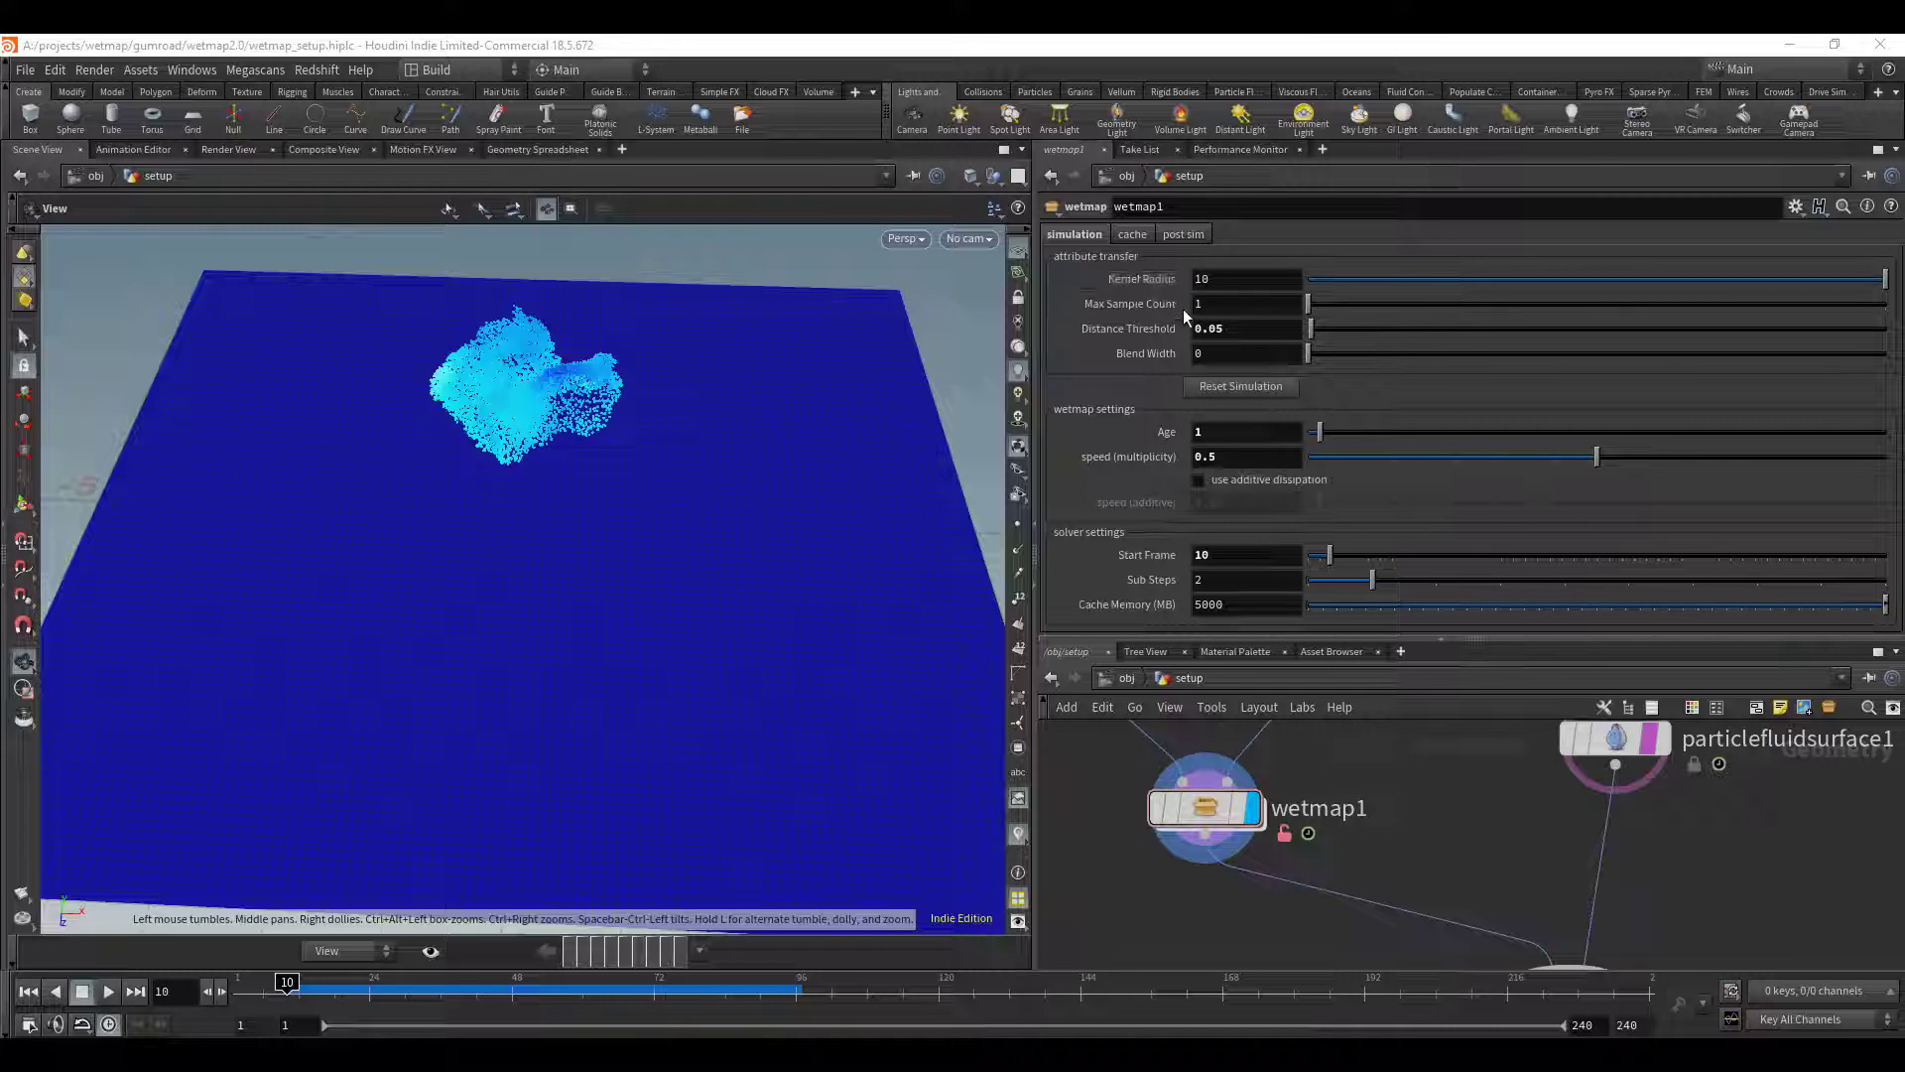
left_click(1196, 234)
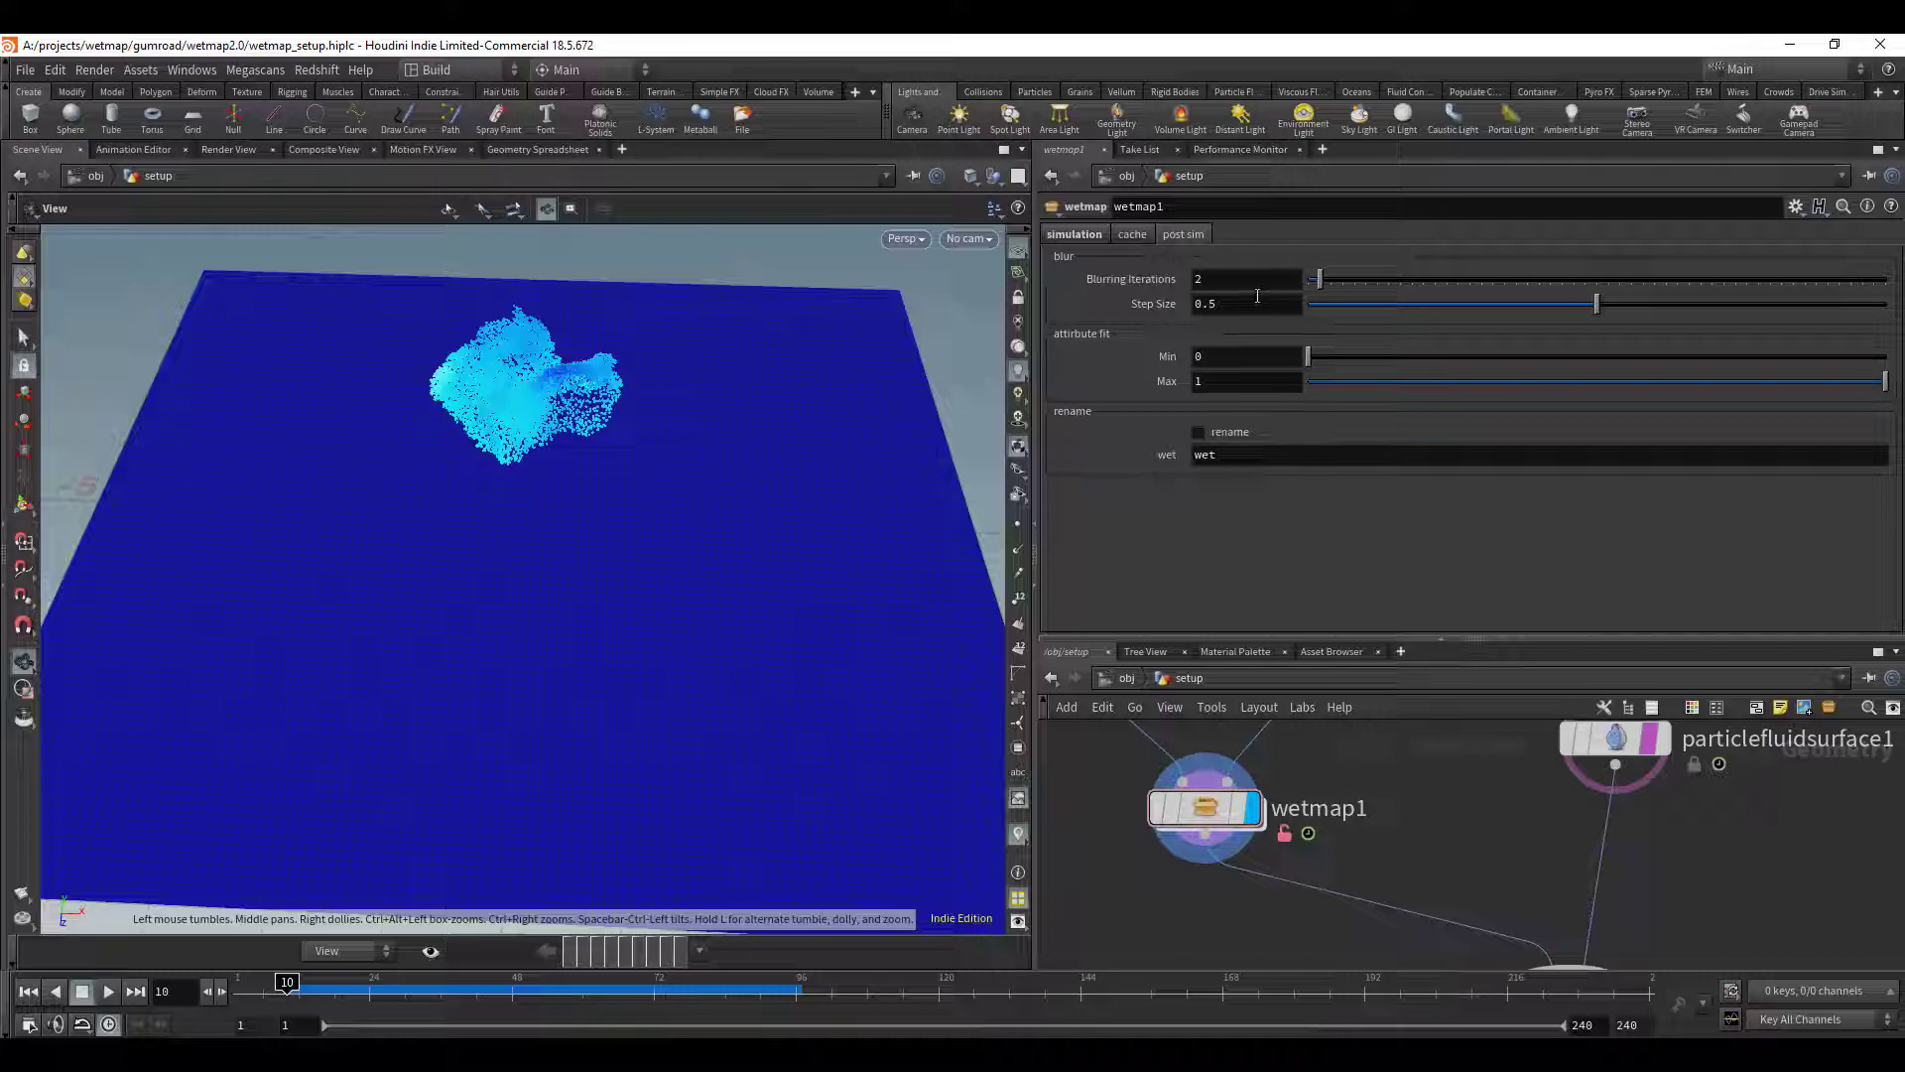
- Browse wetmap1's cache, simulation and post sim parameter tabs, ending on cache
left_click(1143, 236)
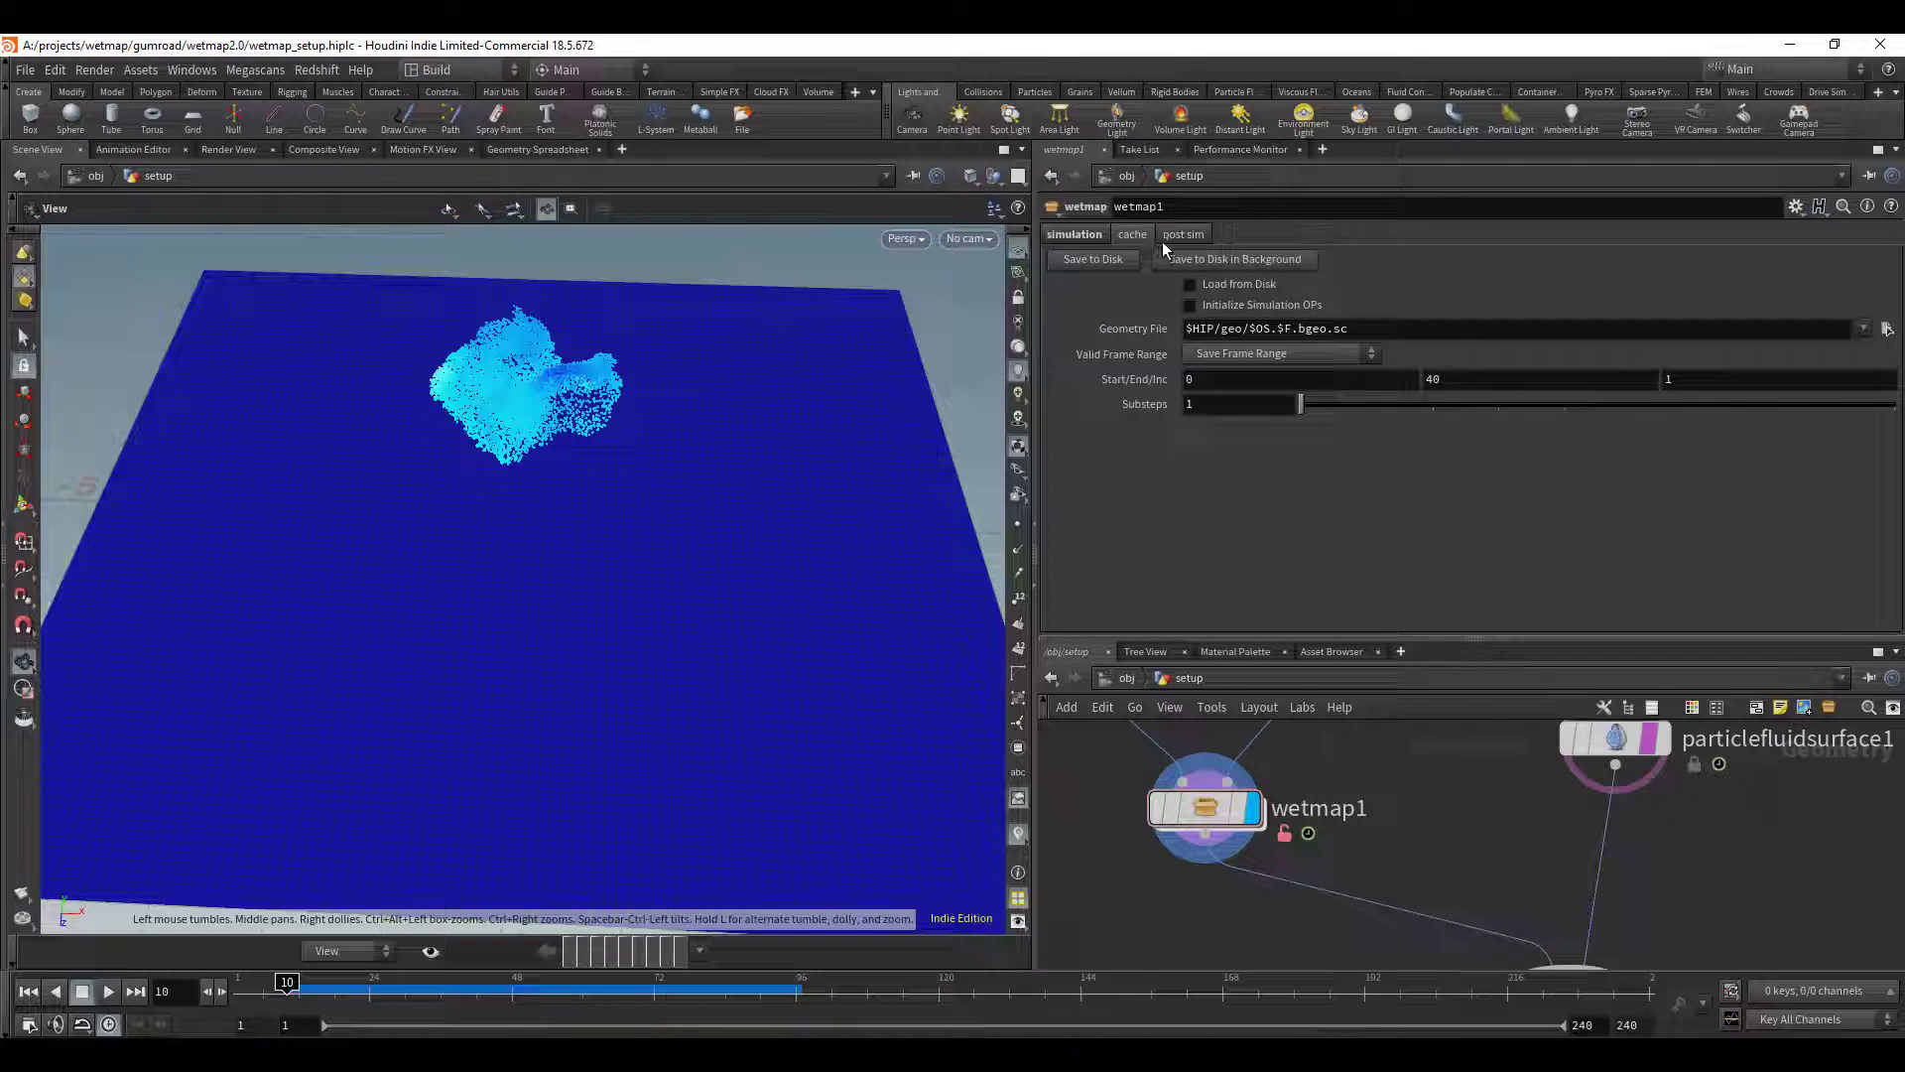
left_click(1175, 236)
left_click(1092, 234)
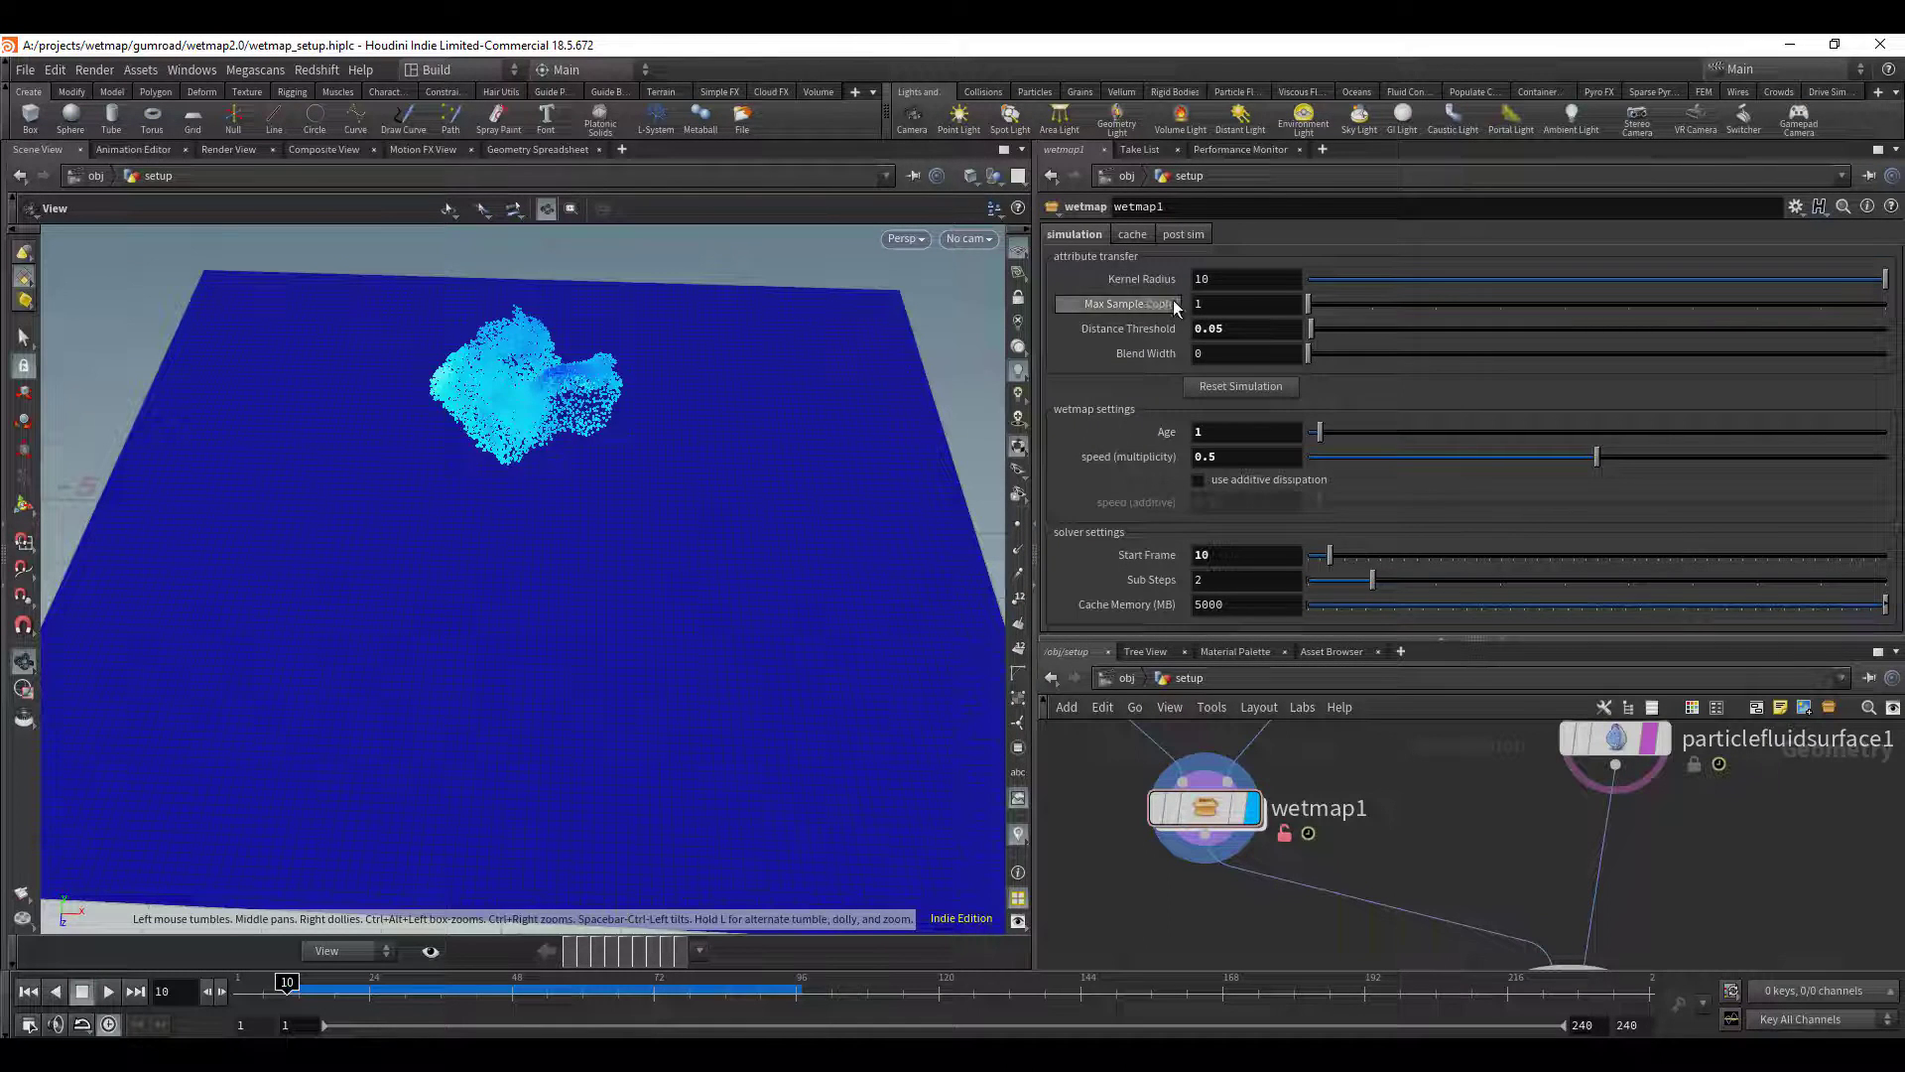
left_click(1134, 233)
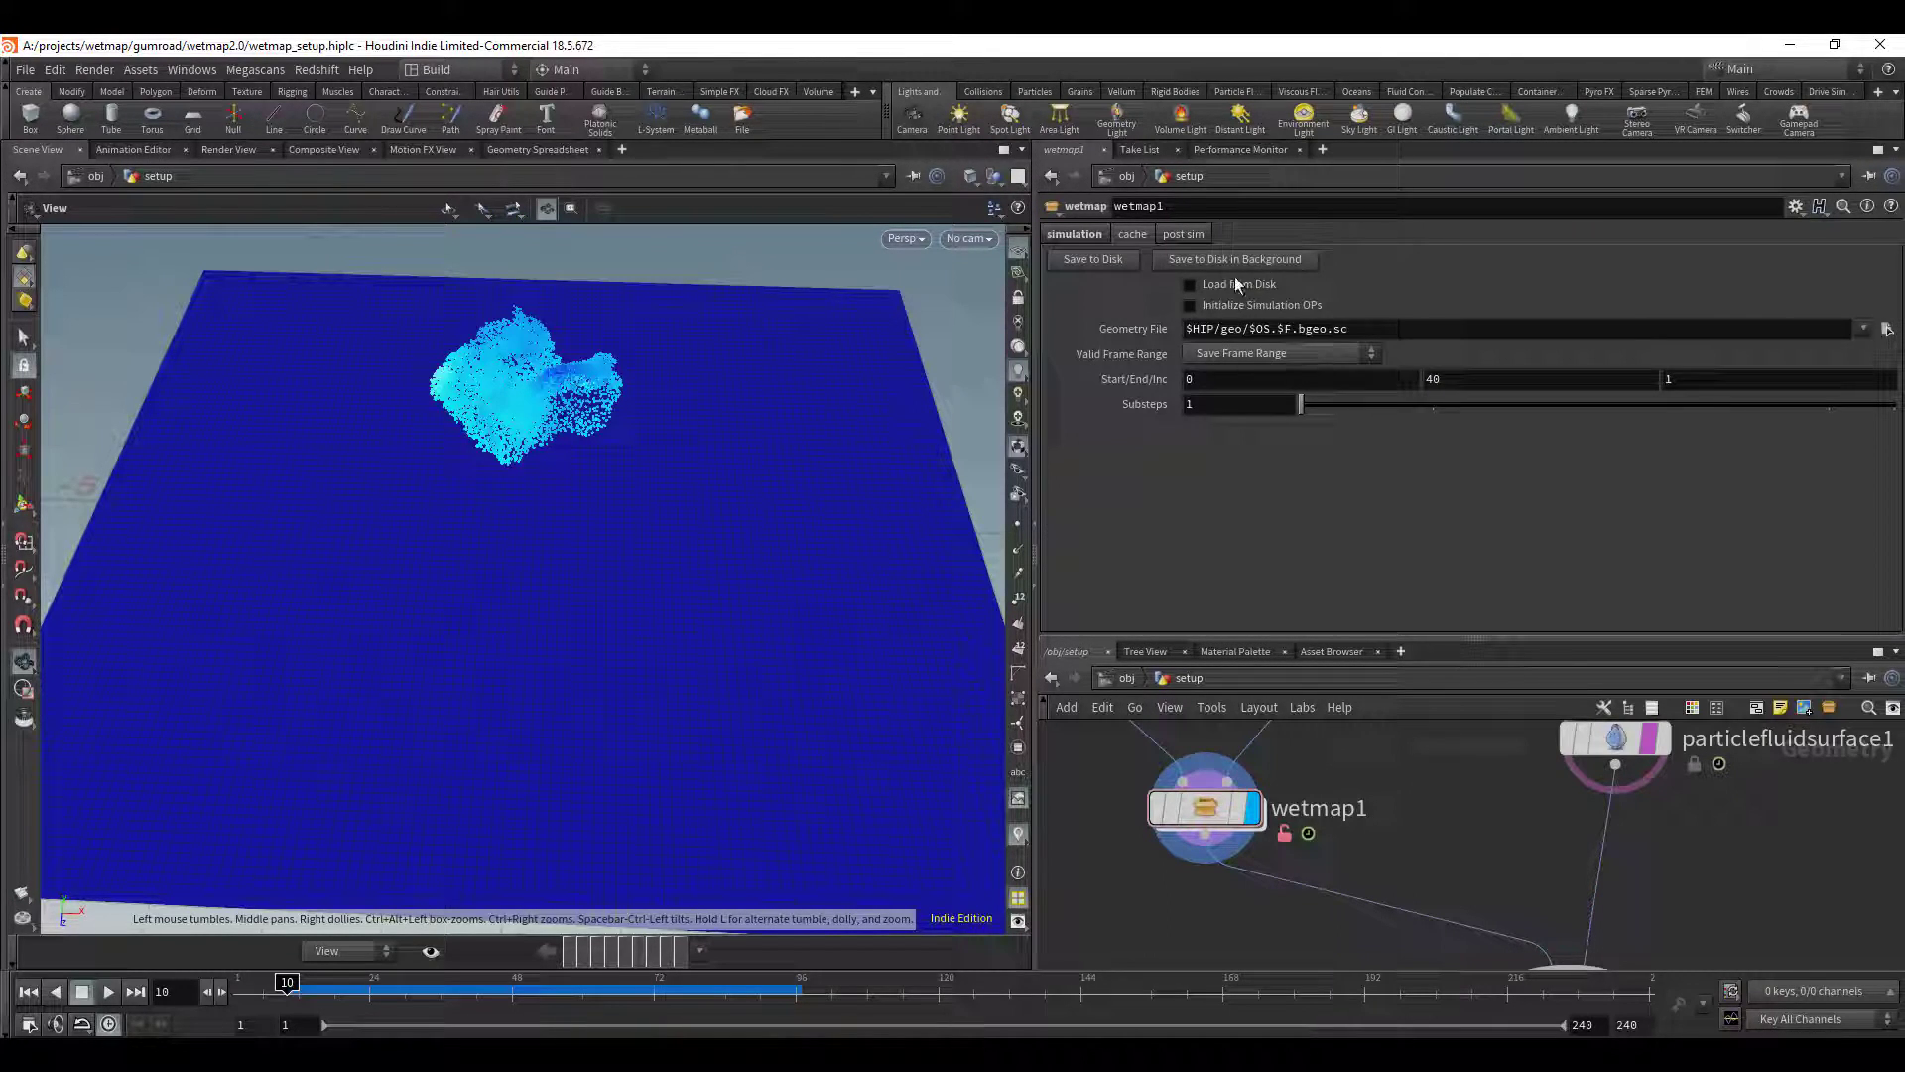
left_click(1196, 234)
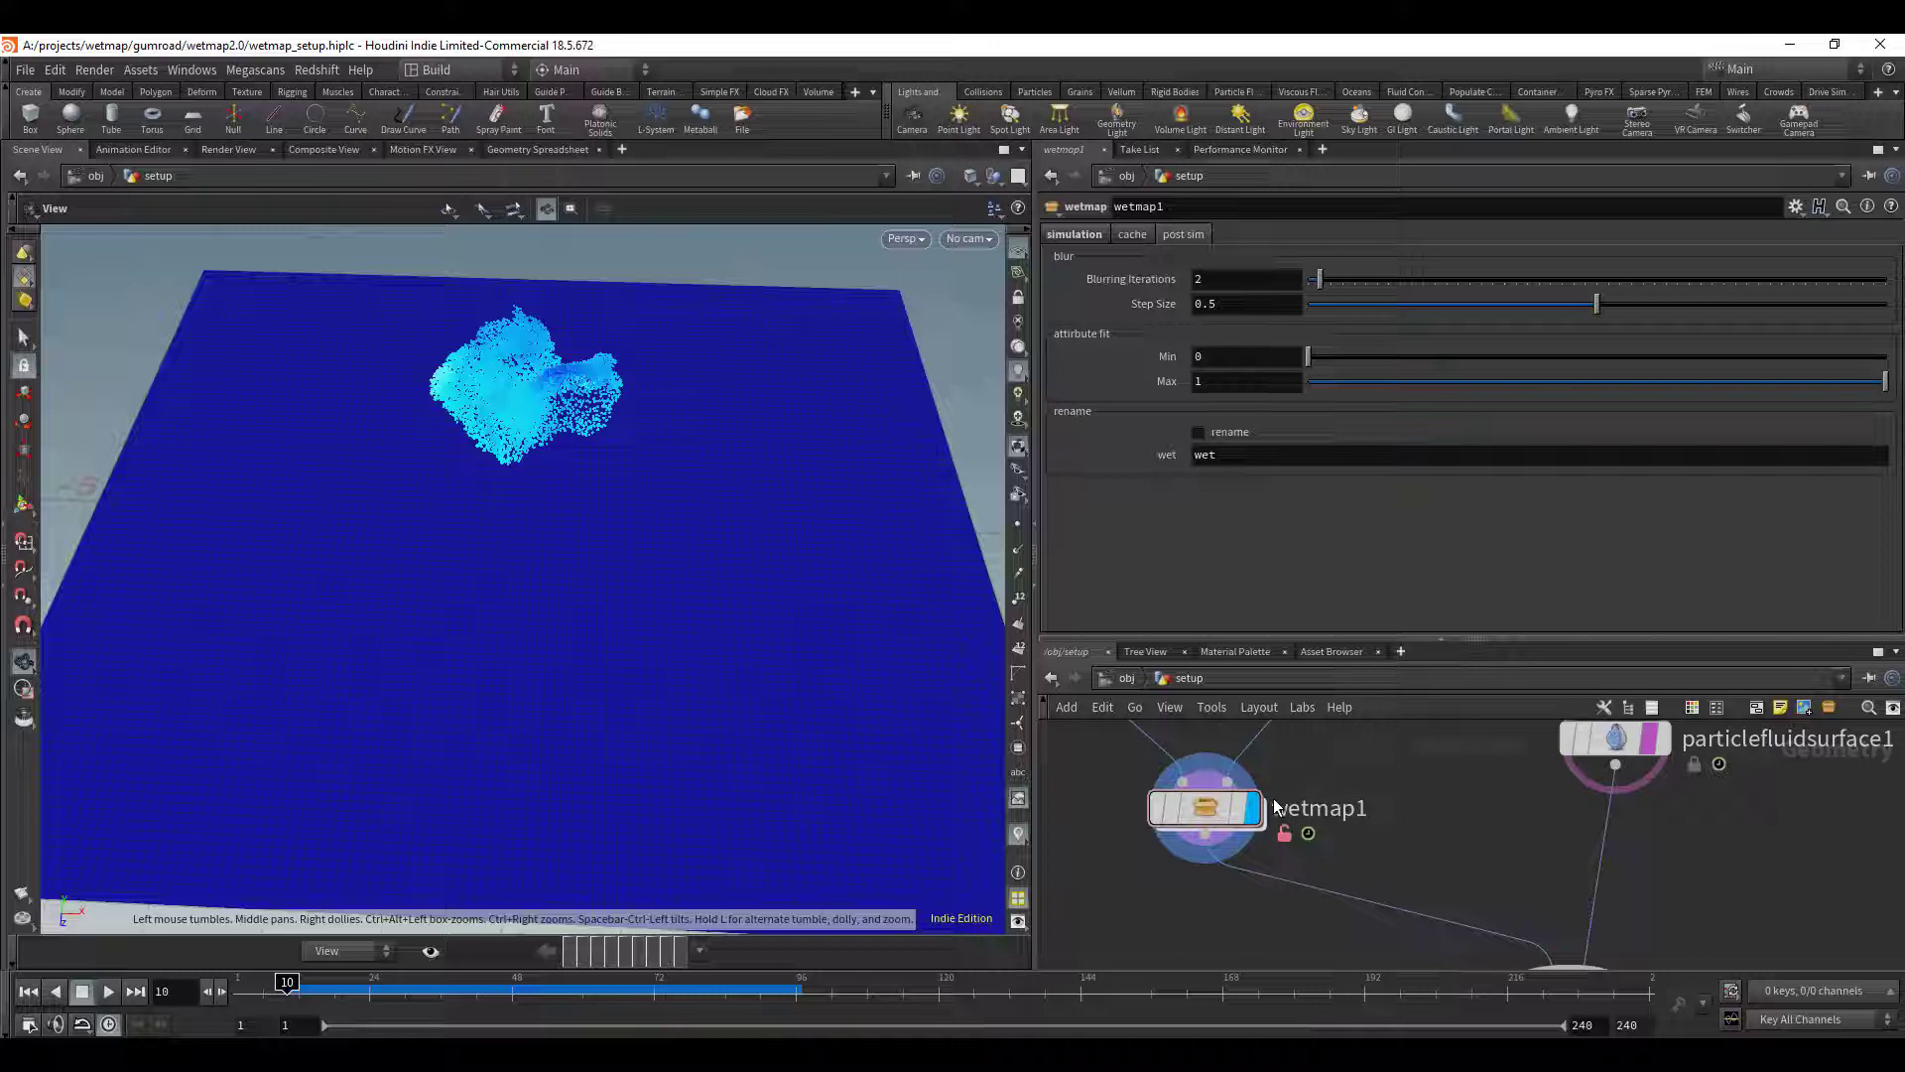
left_click(1138, 236)
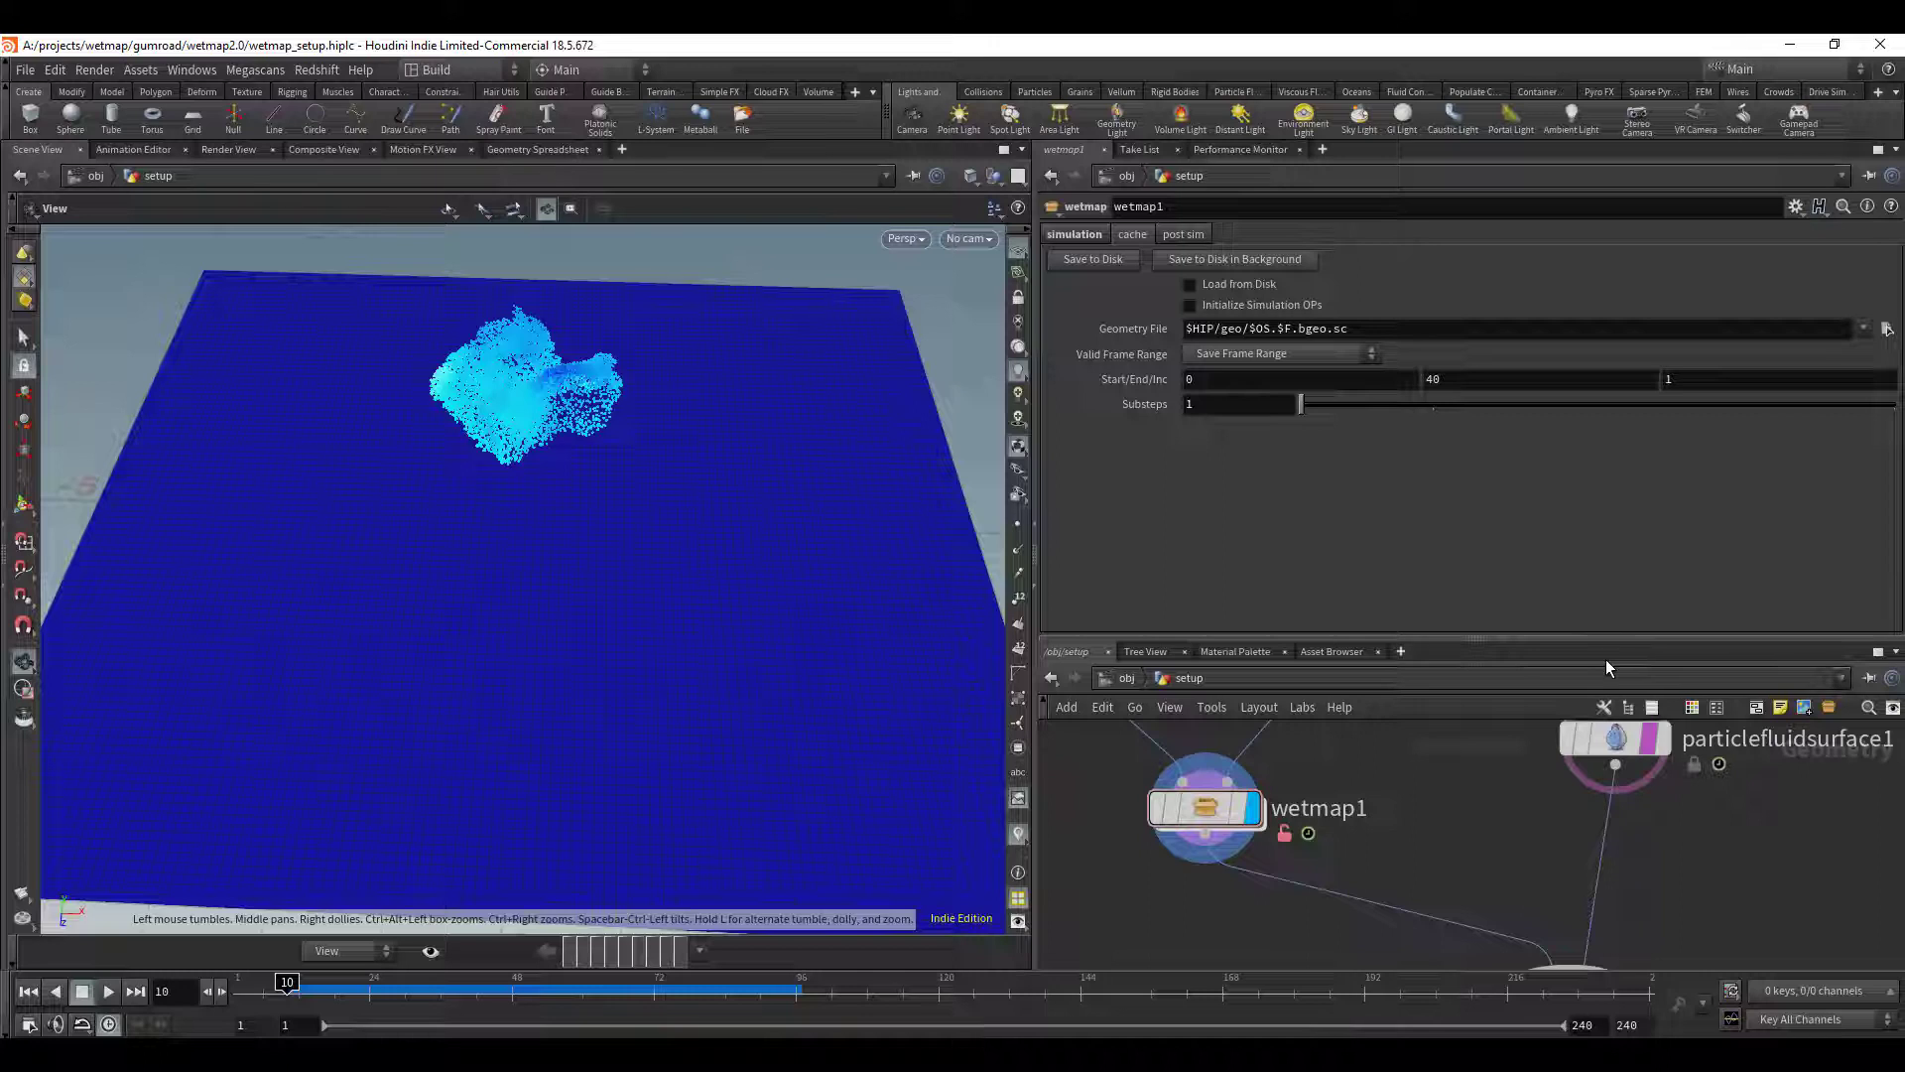
- Set the cache End frame to 40 and test Load from Disk, then switch it off
left_click(1499, 377)
left_click(1467, 349)
left_click(1507, 380)
type("40")
left_click(1253, 284)
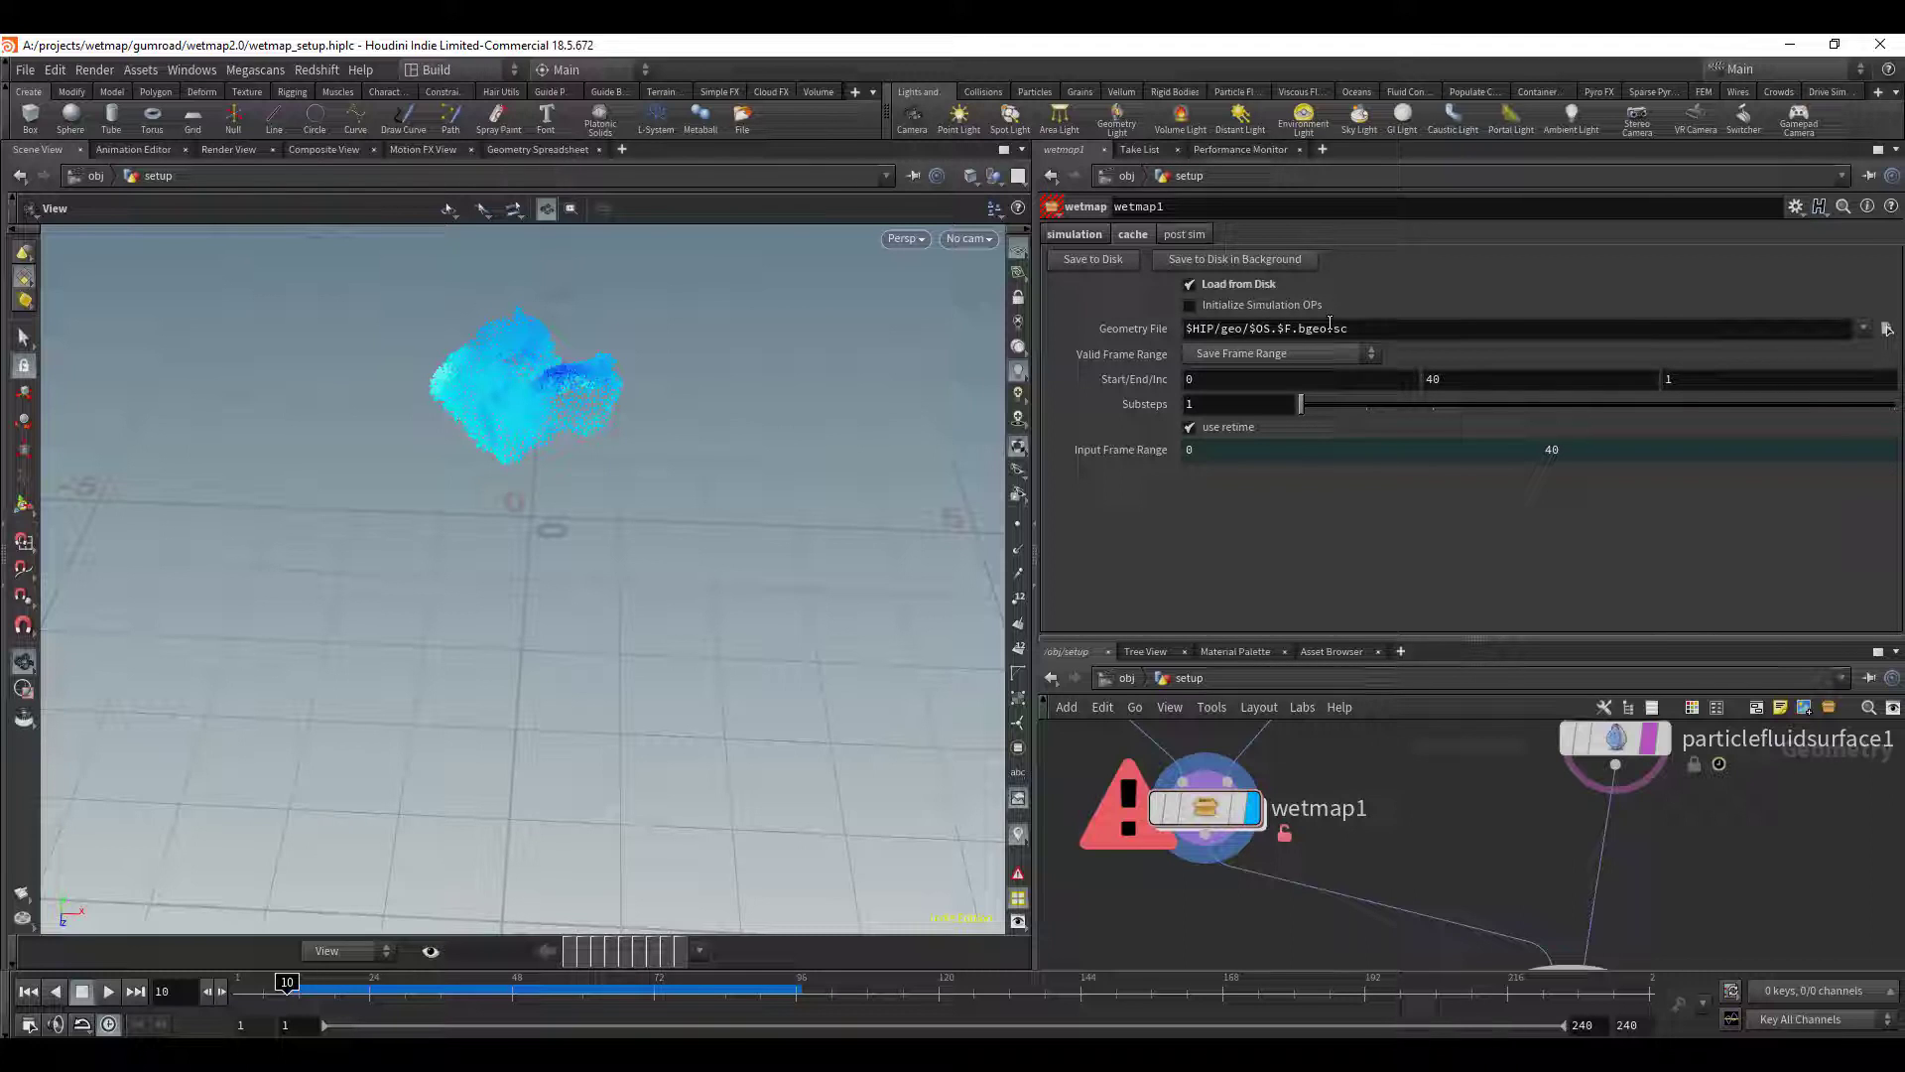
left_click(1213, 282)
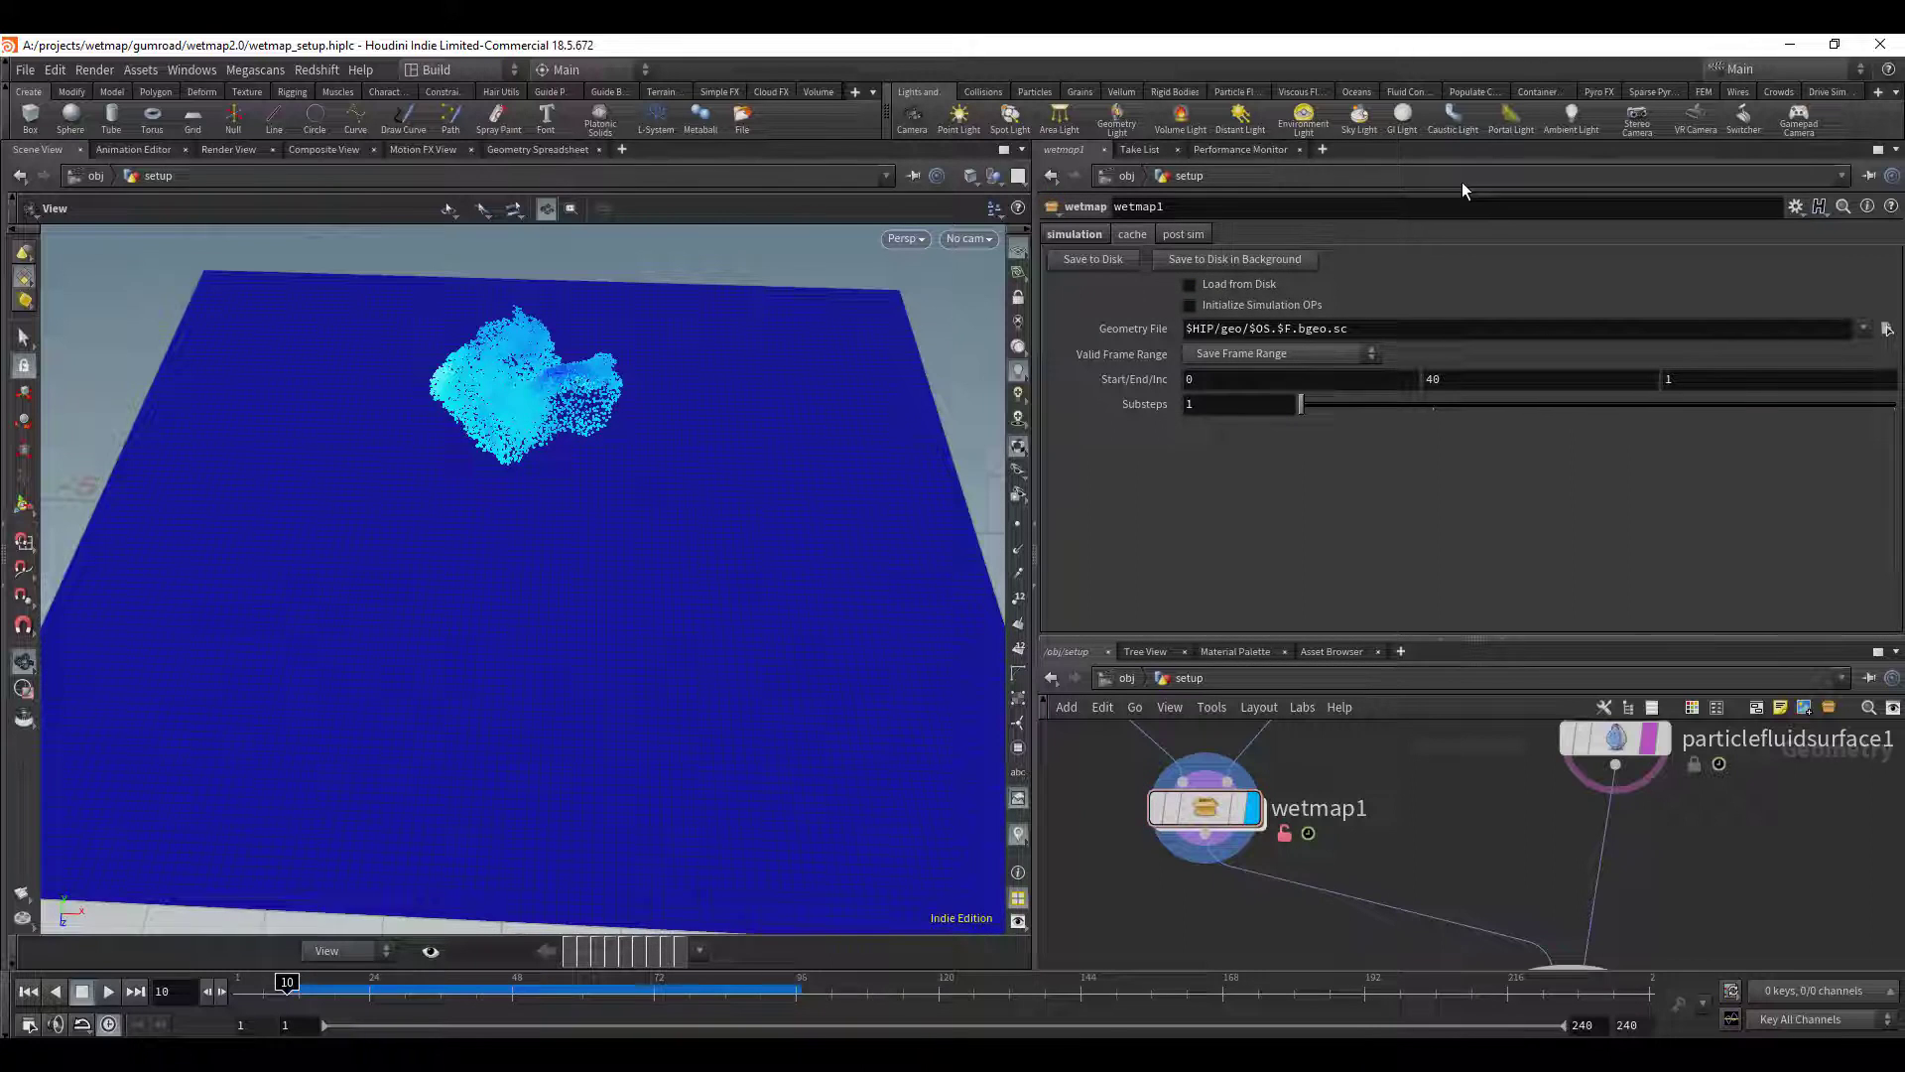
- Scrub to frame 39 and test Blurring Iterations, undoing back to 2 iterations and 0.5 step size
left_click_drag(337, 992, 459, 992)
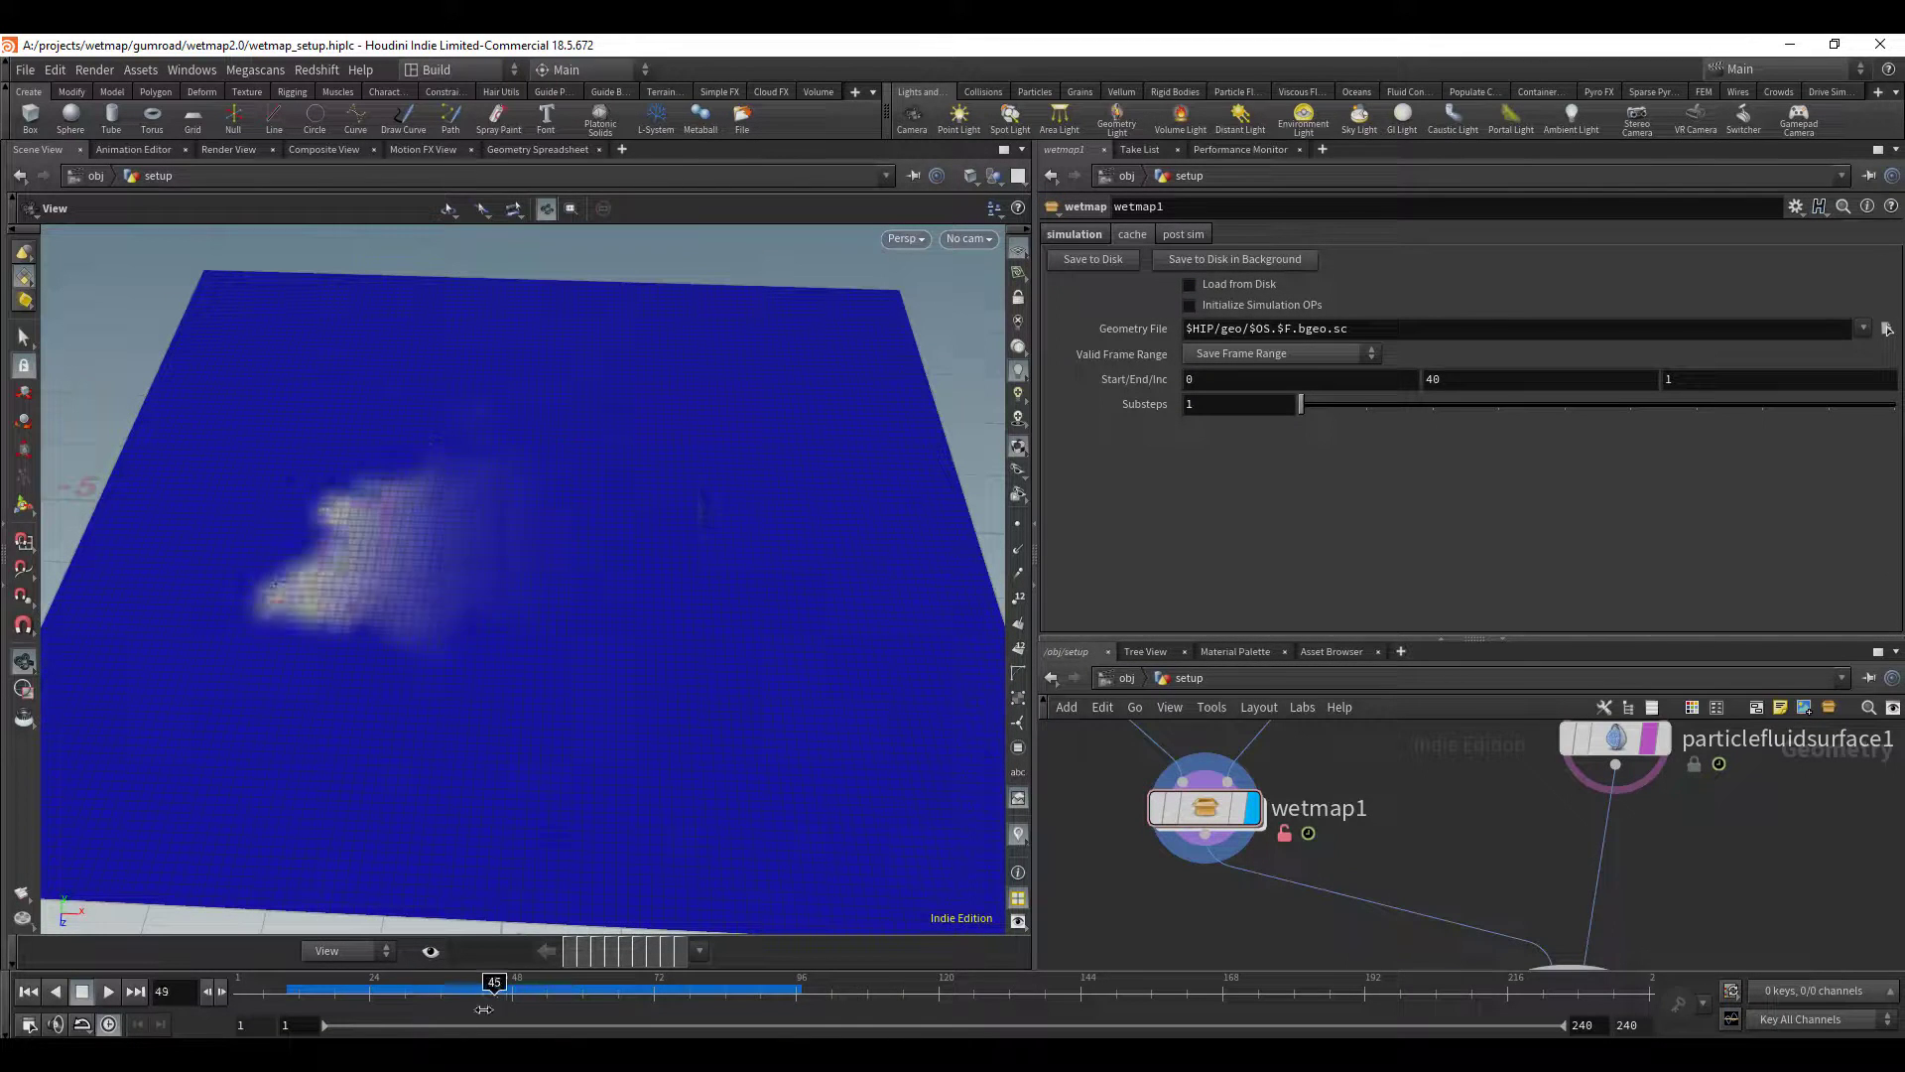
left_click(1191, 234)
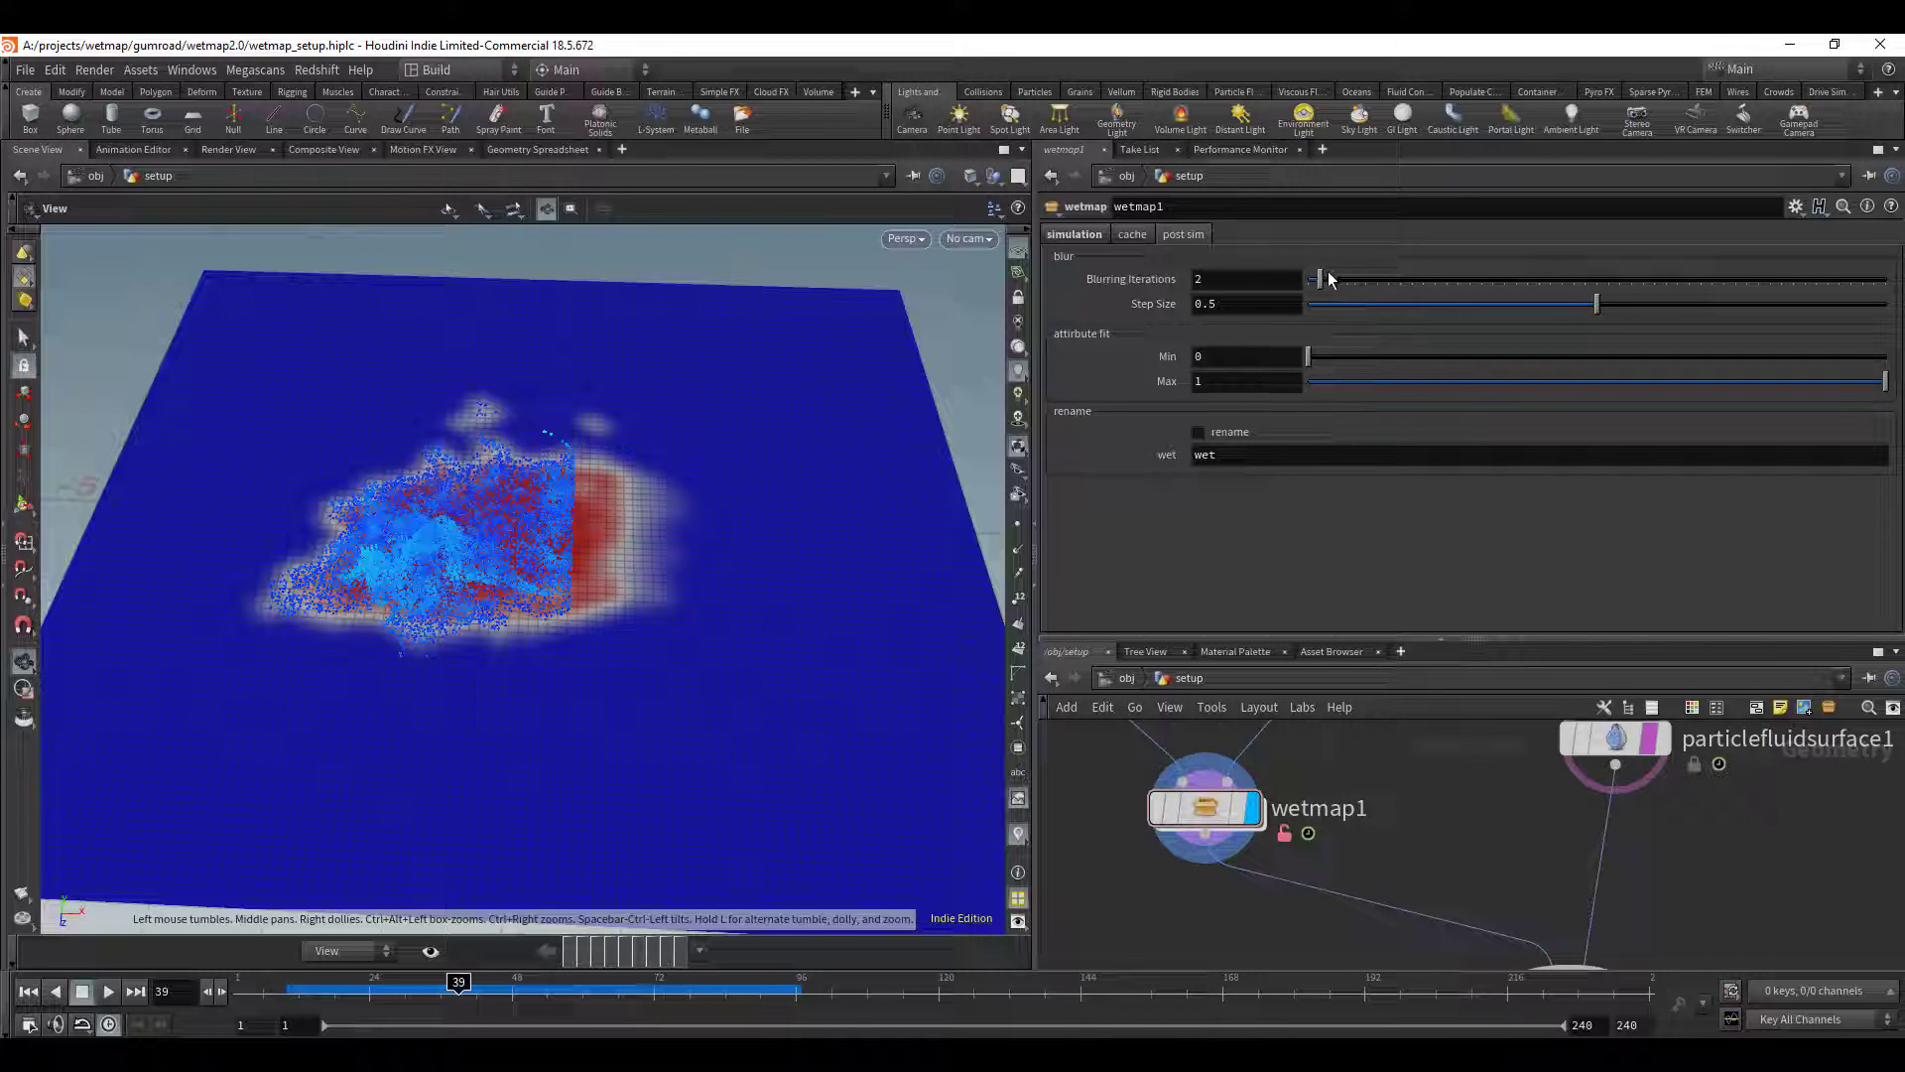
left_click_drag(1318, 277, 1703, 302)
key("ctrl+z")
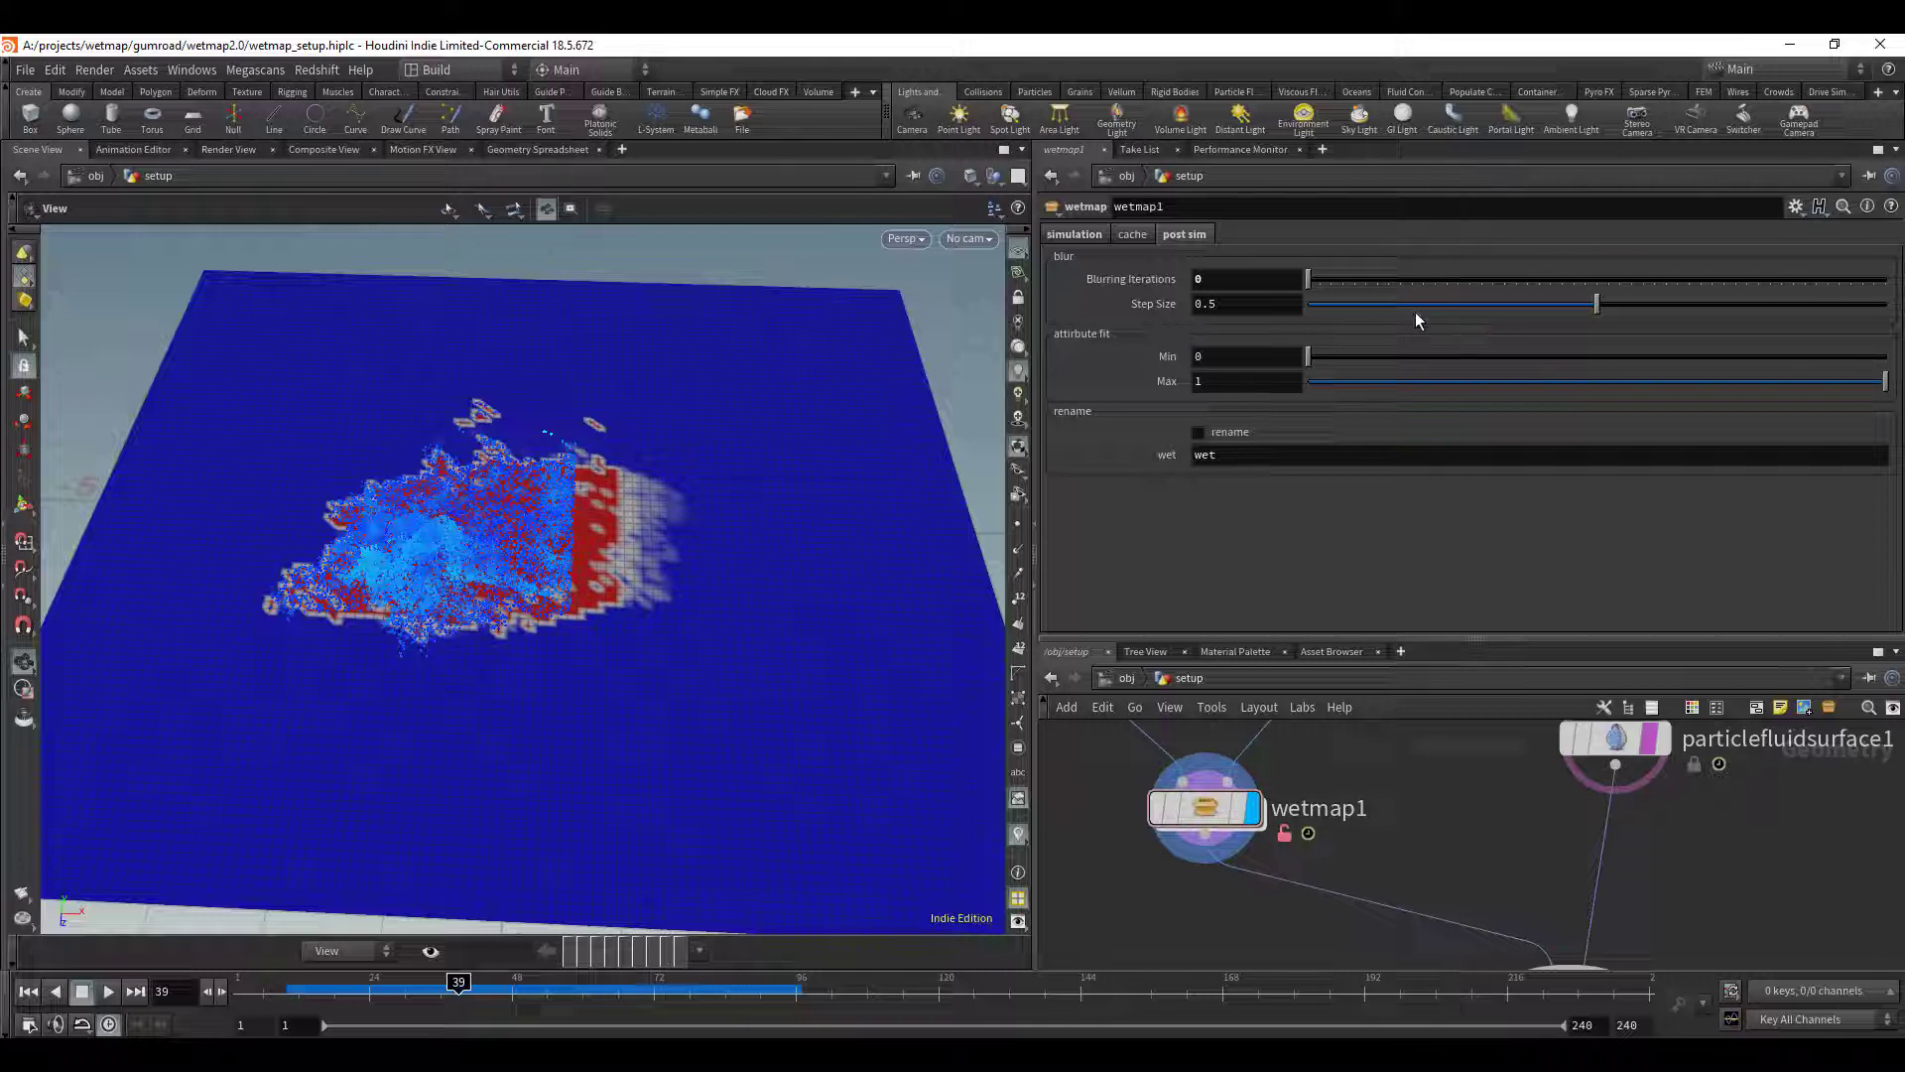
mouse_move(1391, 300)
left_mouse_down()
mouse_move(1350, 305)
mouse_move(1382, 308)
left_mouse_up()
key("ctrl+z")
key("ctrl+z")
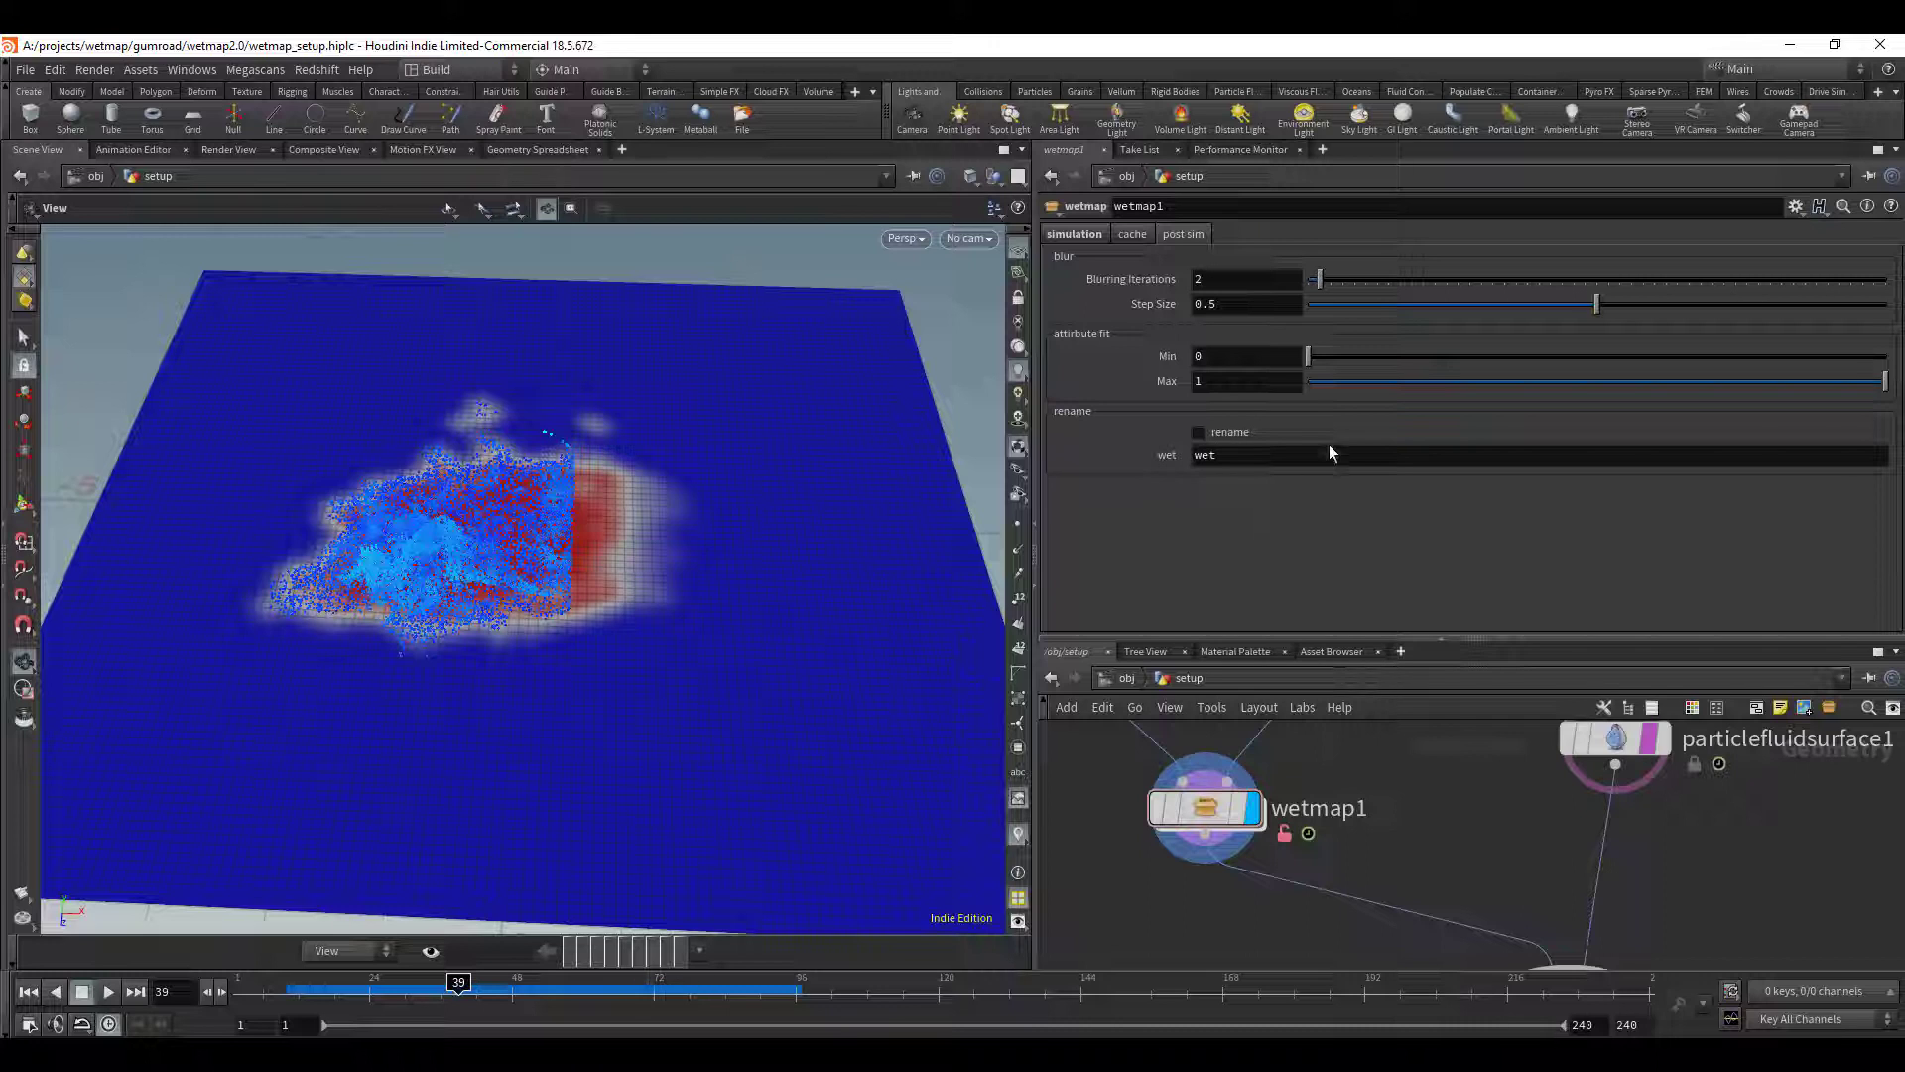
- Enable renaming on wetmap1 and change the wet attribute name to foo
left_click(1229, 437)
left_click(1252, 453)
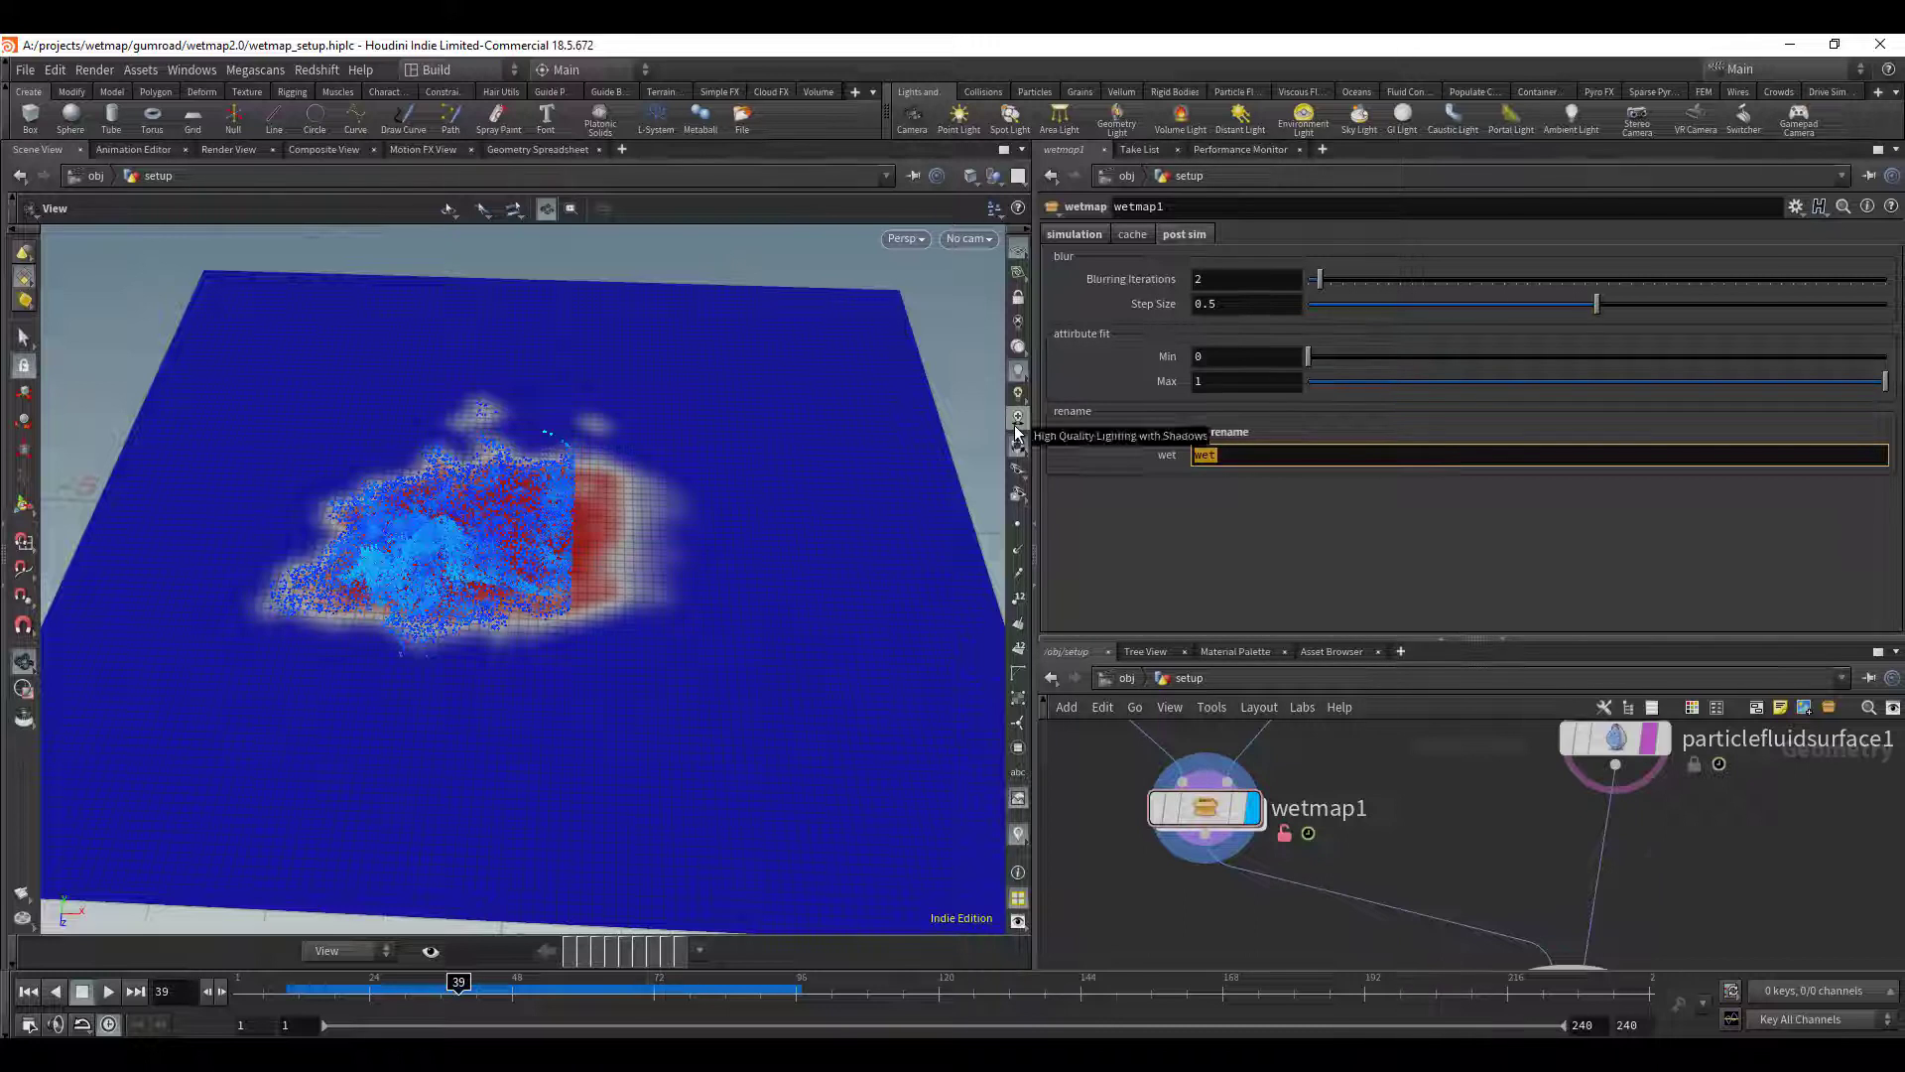
type("foo")
key("Return")
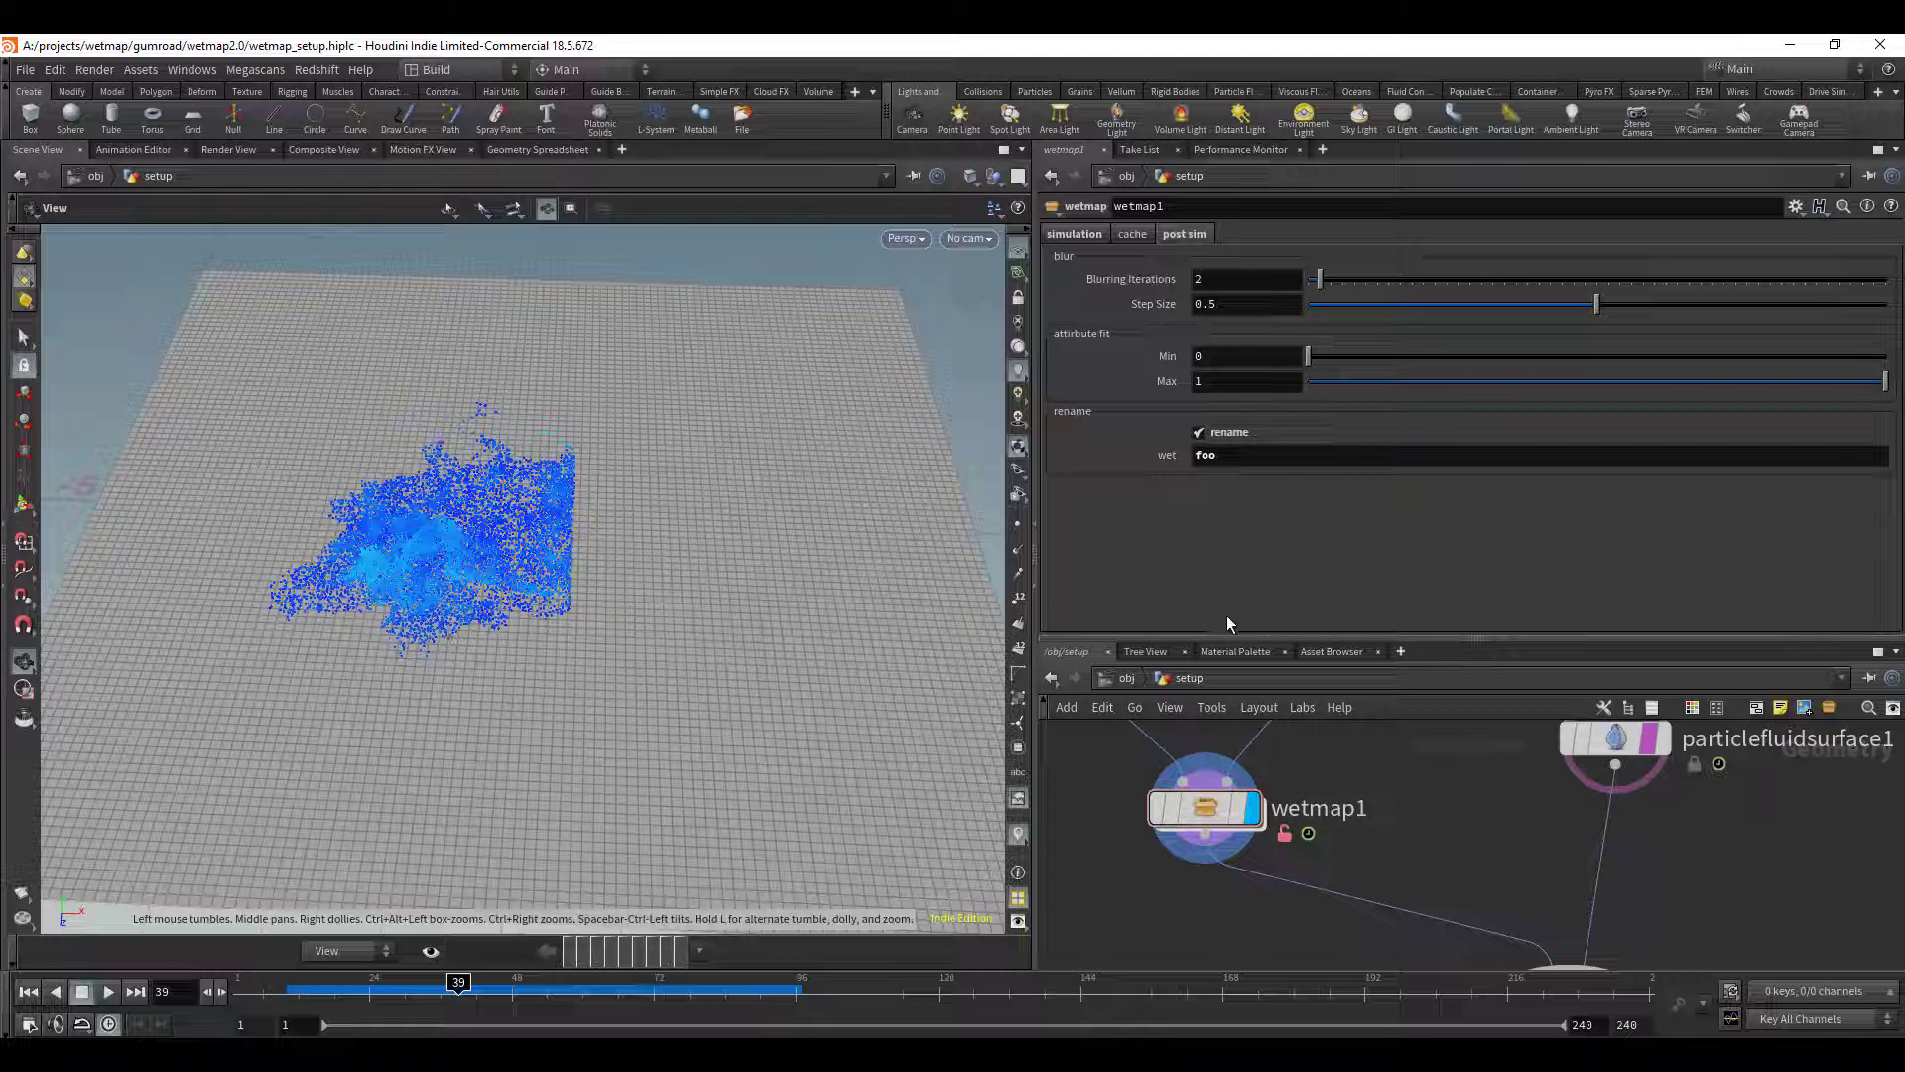
- Display the foo point attribute as grid colours and scrub ahead to watch drying
left_click(1129, 808)
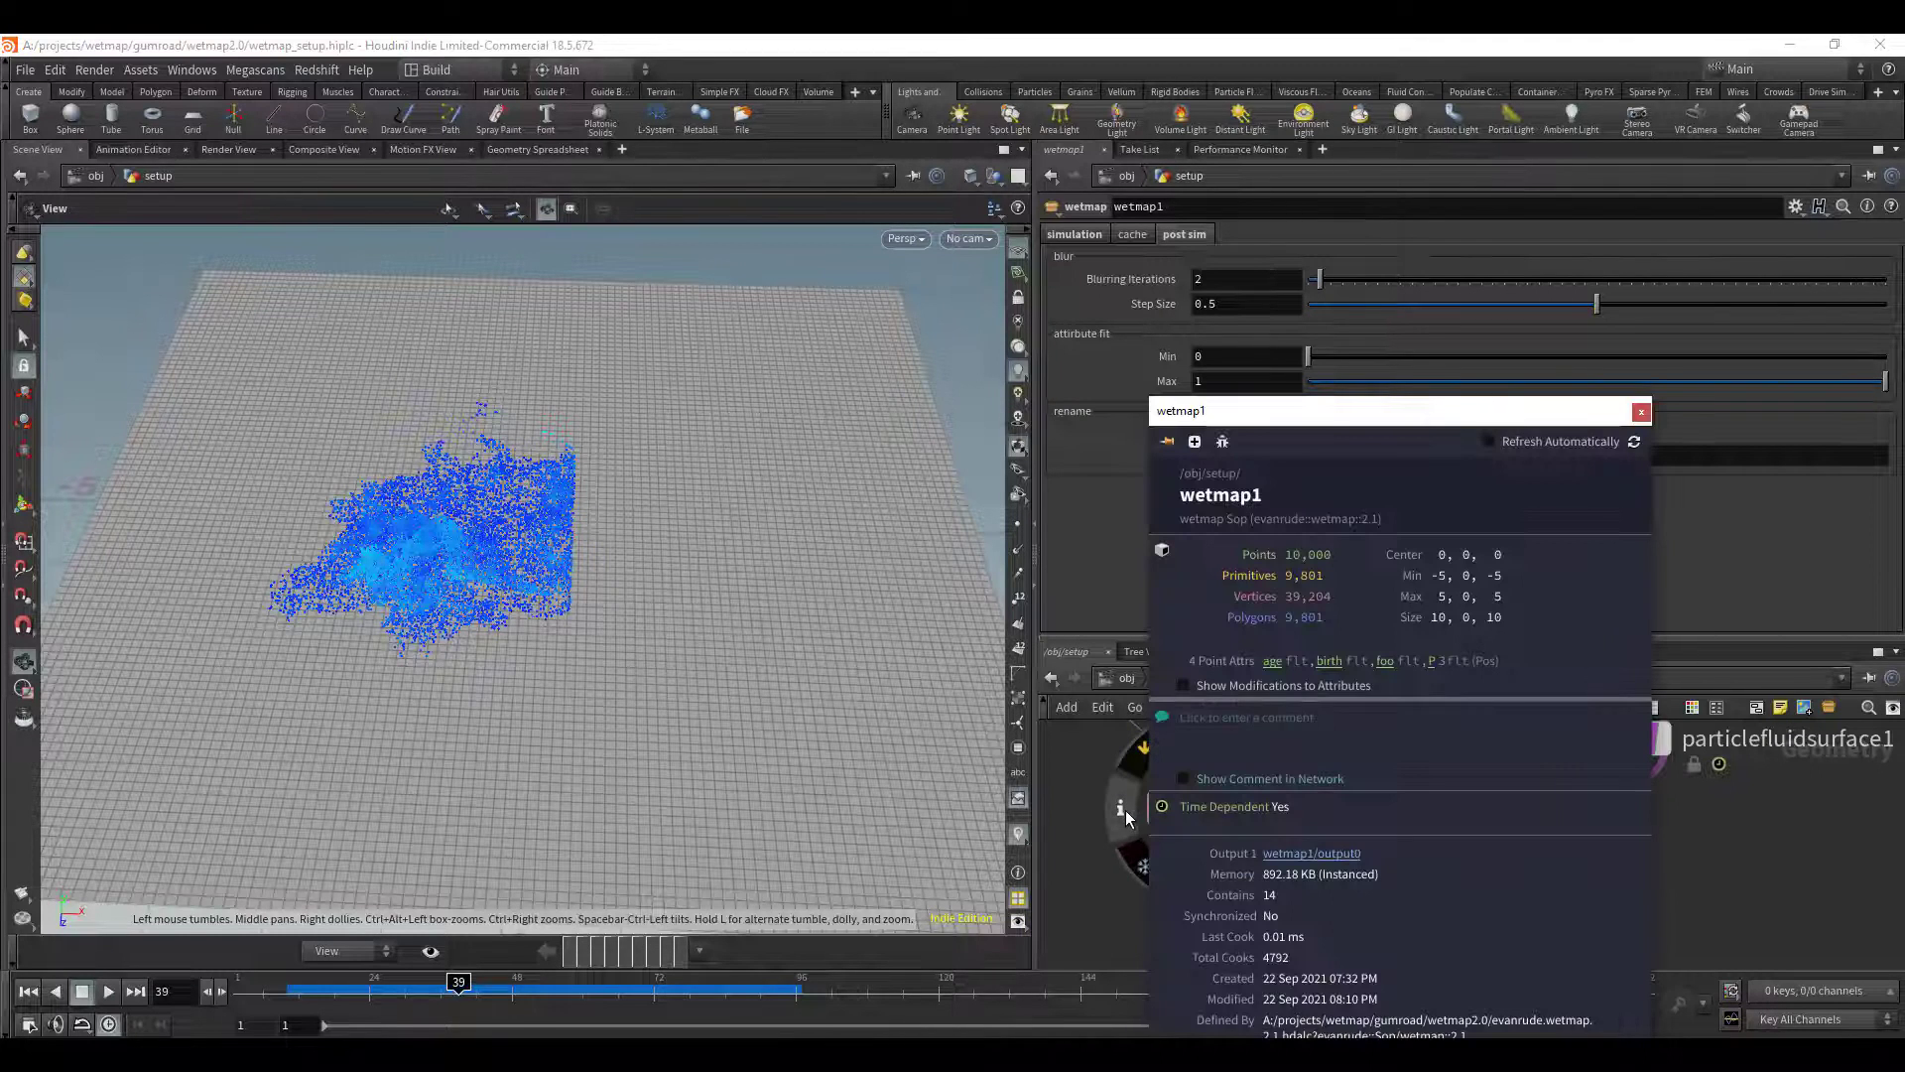
left_click(1385, 661)
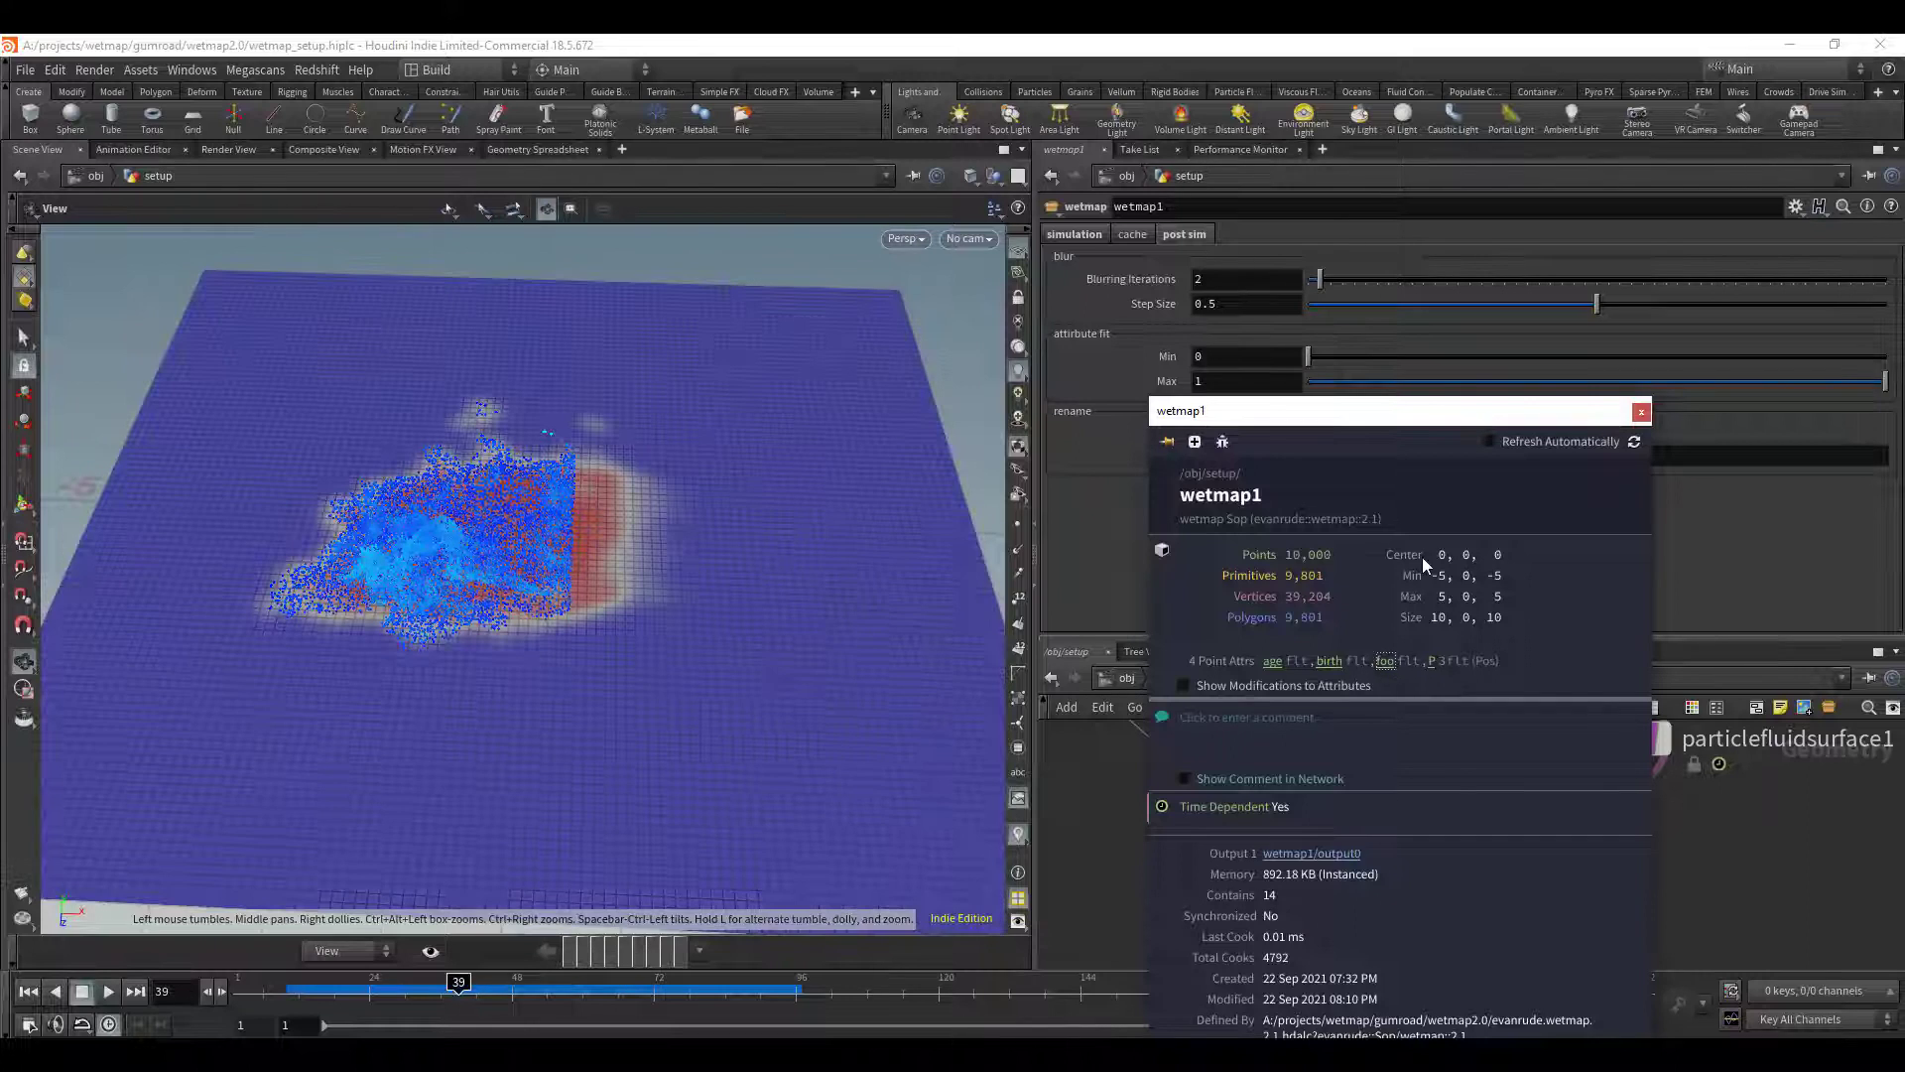
left_click(1642, 413)
left_click_drag(463, 997, 536, 983)
mouse_move(1102, 825)
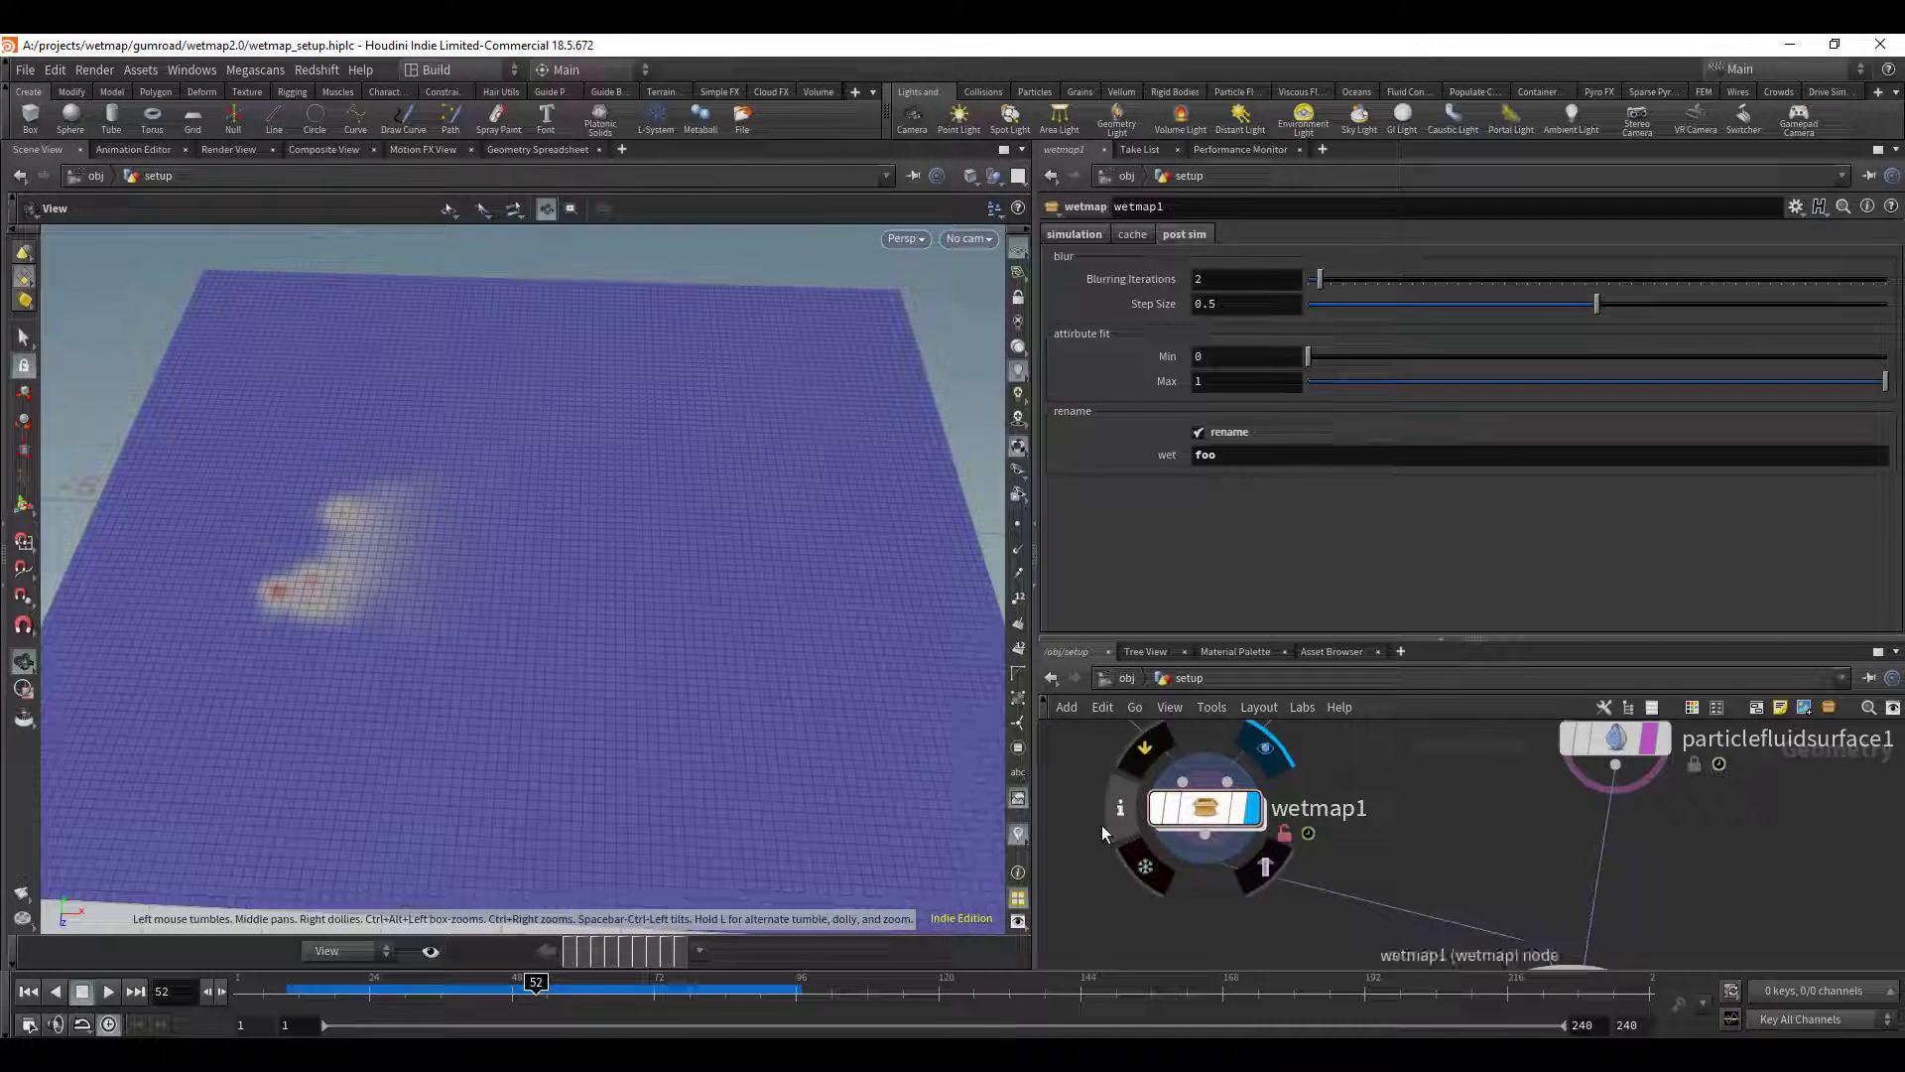
- Set the foo visualizer's ramp range to Min and Max (0 to 1), checking colours at another frame
left_click(1020, 844)
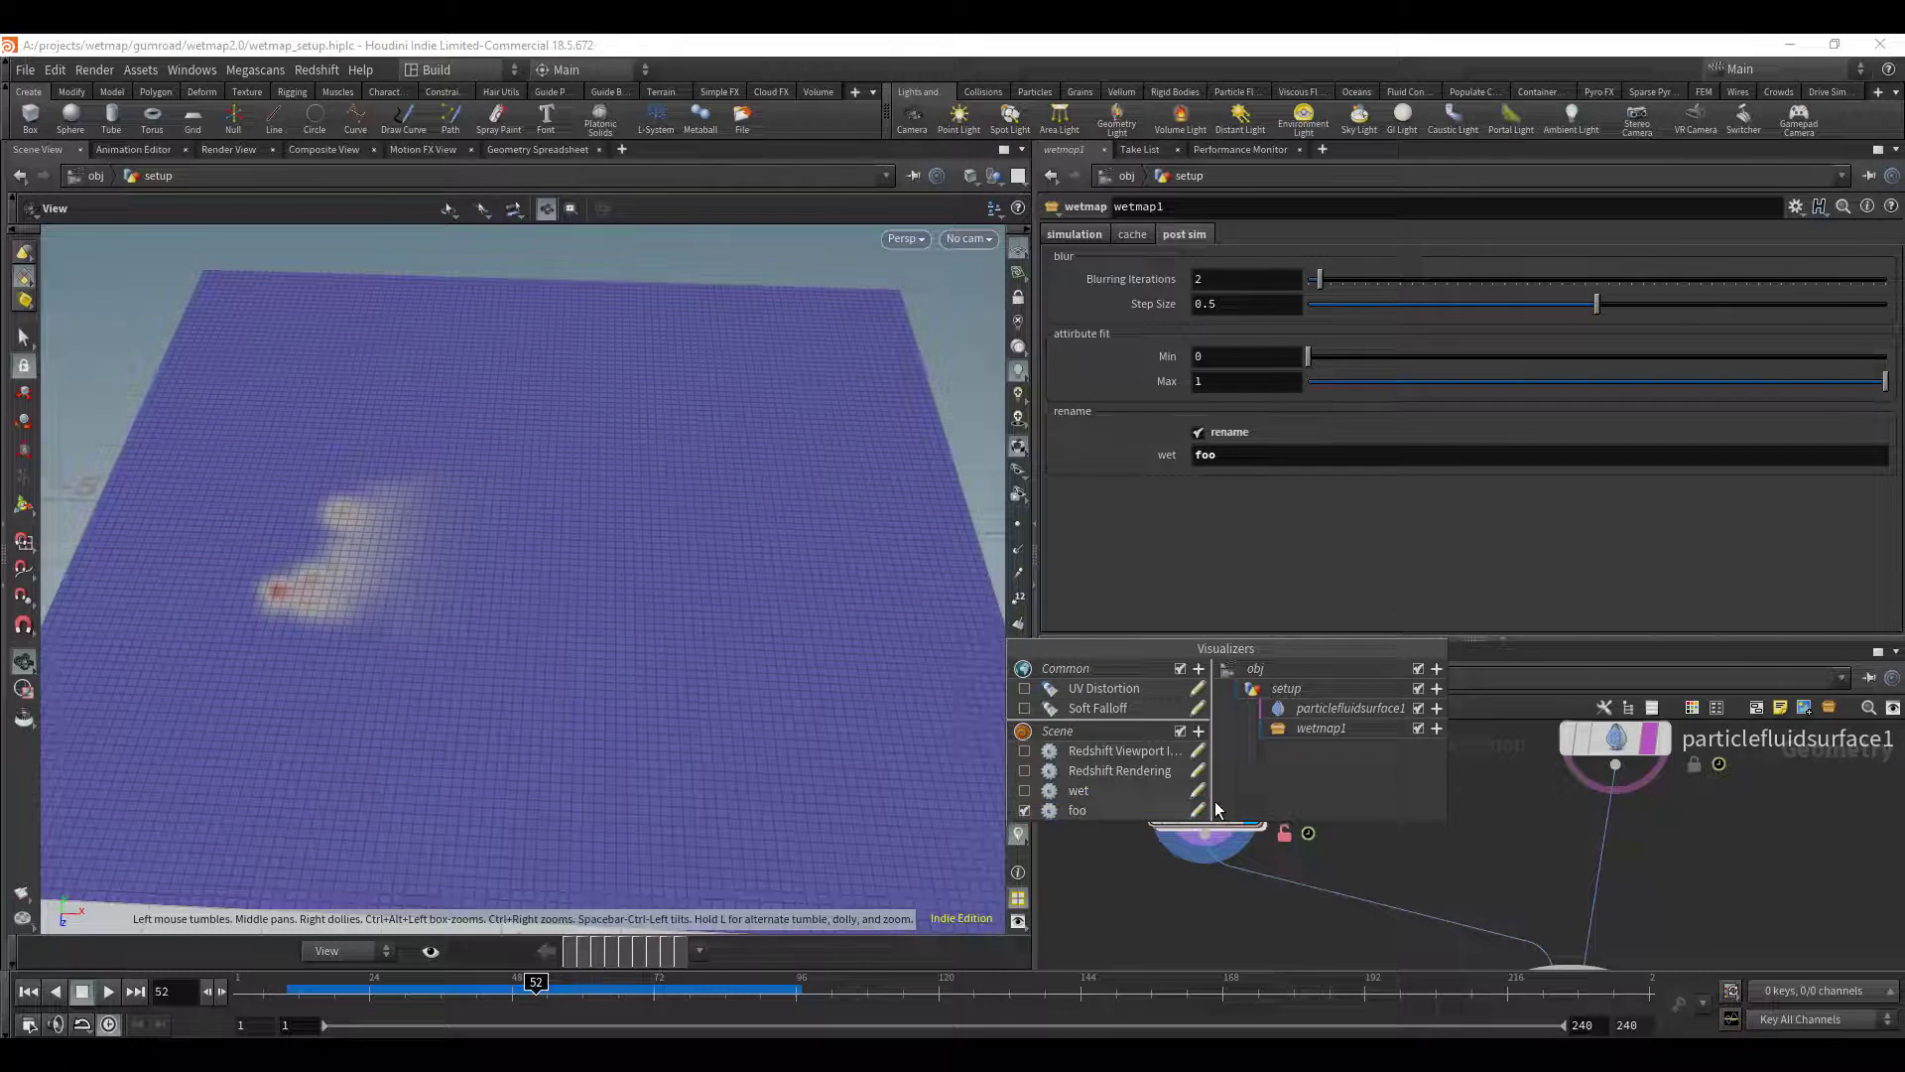
left_click(1217, 802)
left_click(1414, 810)
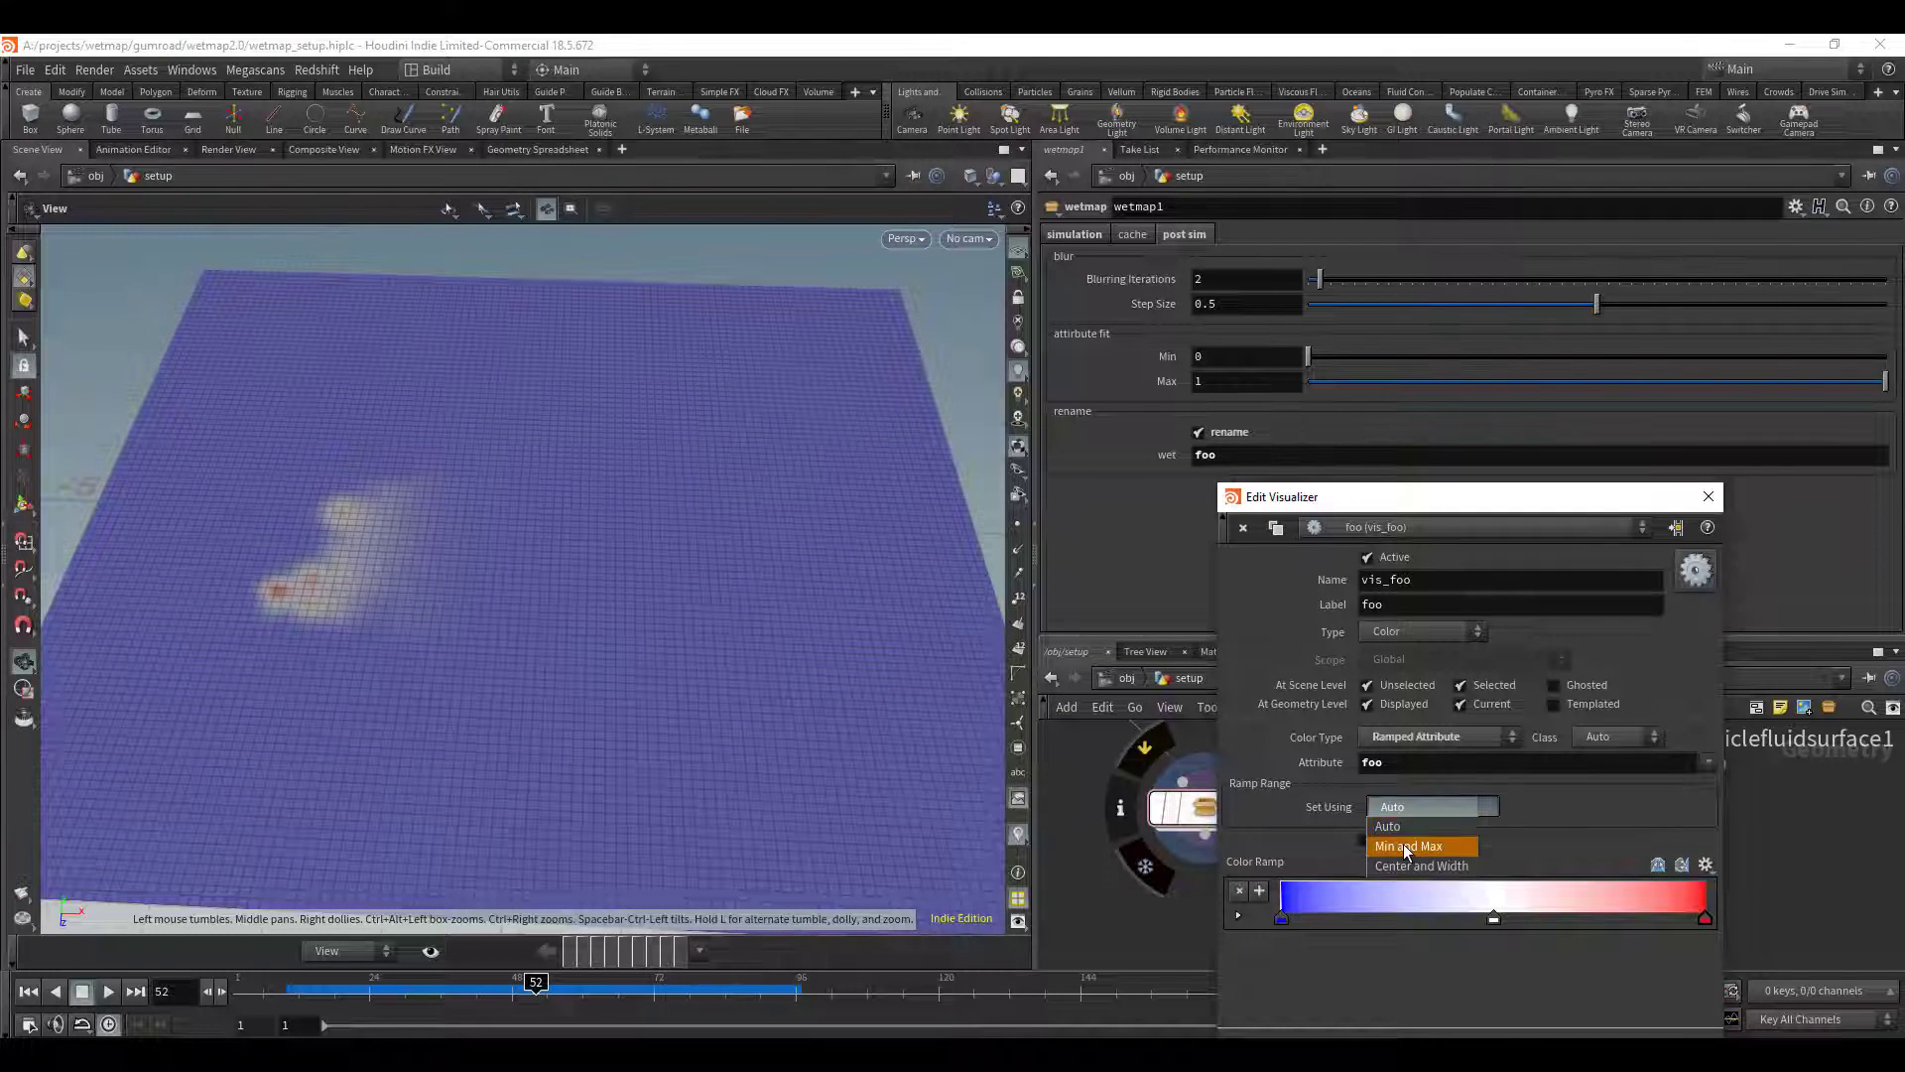
left_click(1407, 850)
mouse_move(536, 982)
left_mouse_down()
mouse_move(449, 1005)
mouse_move(559, 1000)
left_mouse_up()
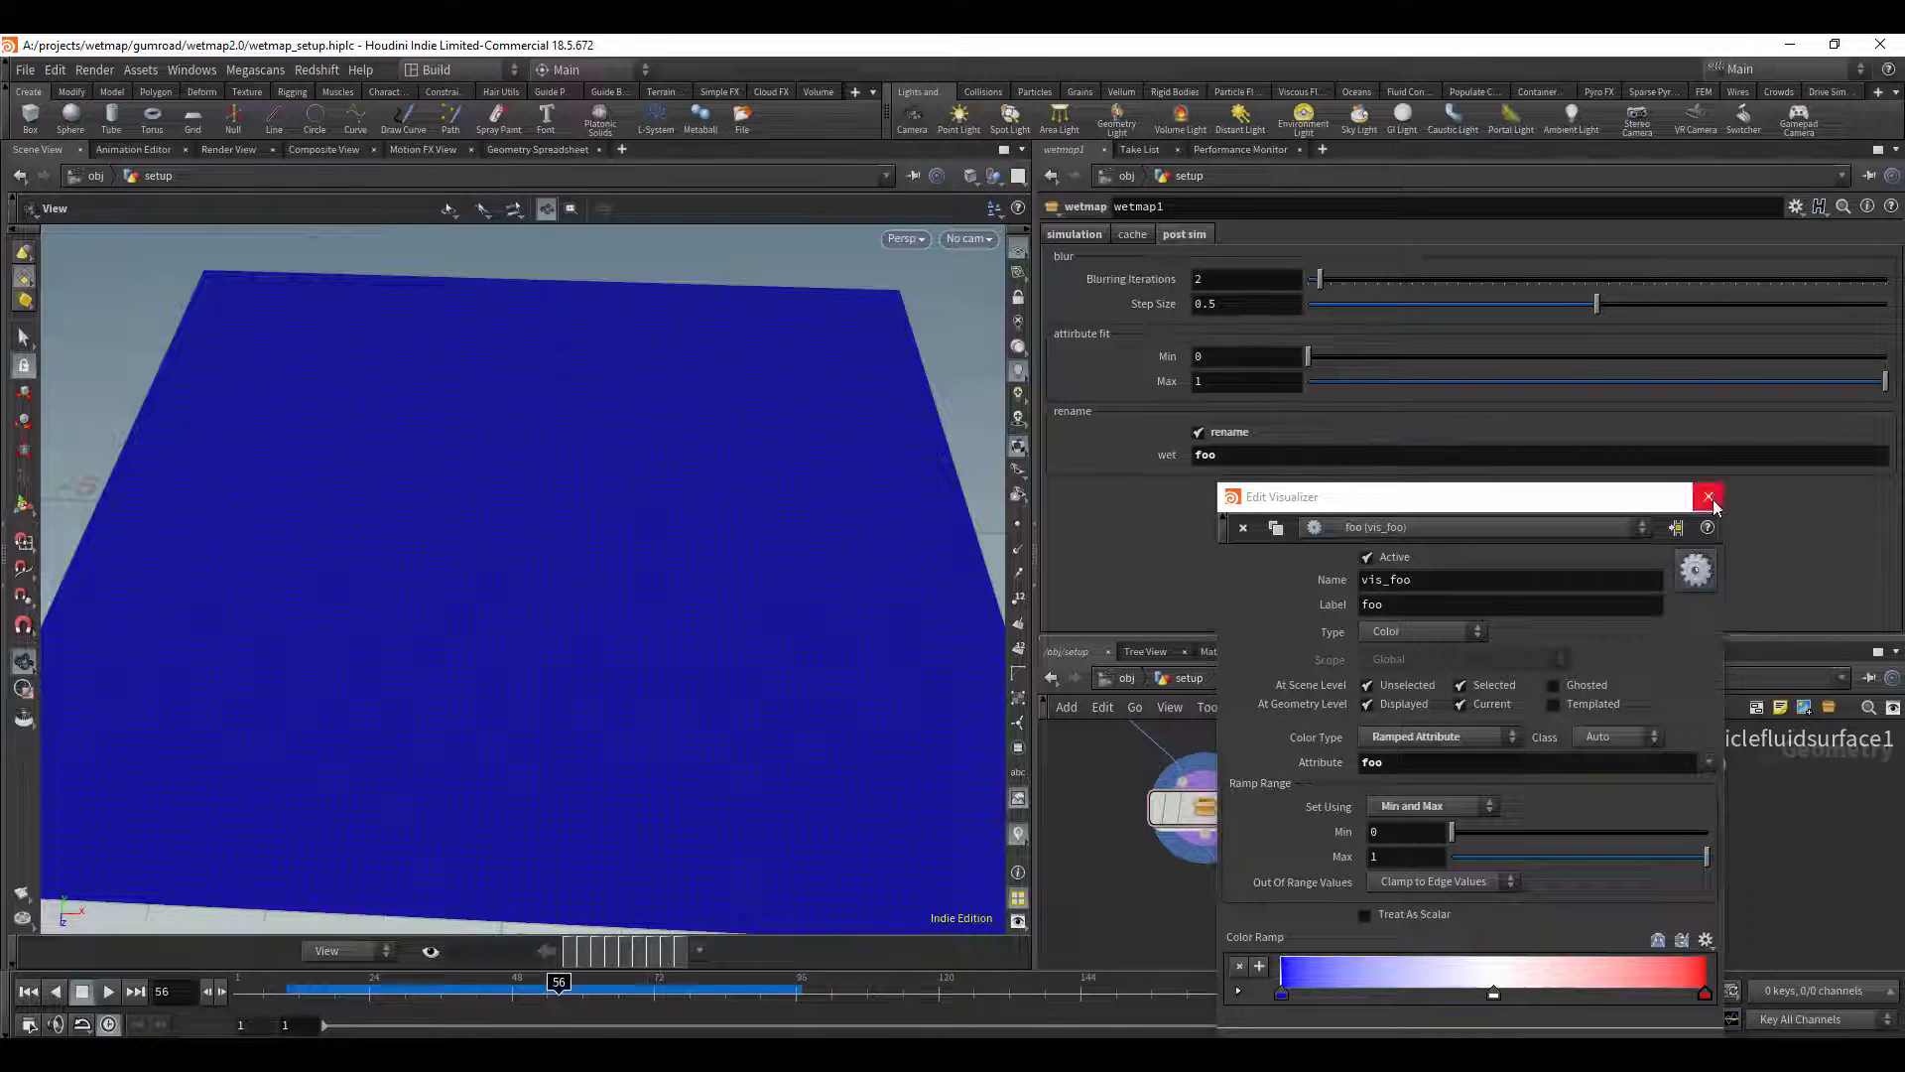
left_click(1709, 498)
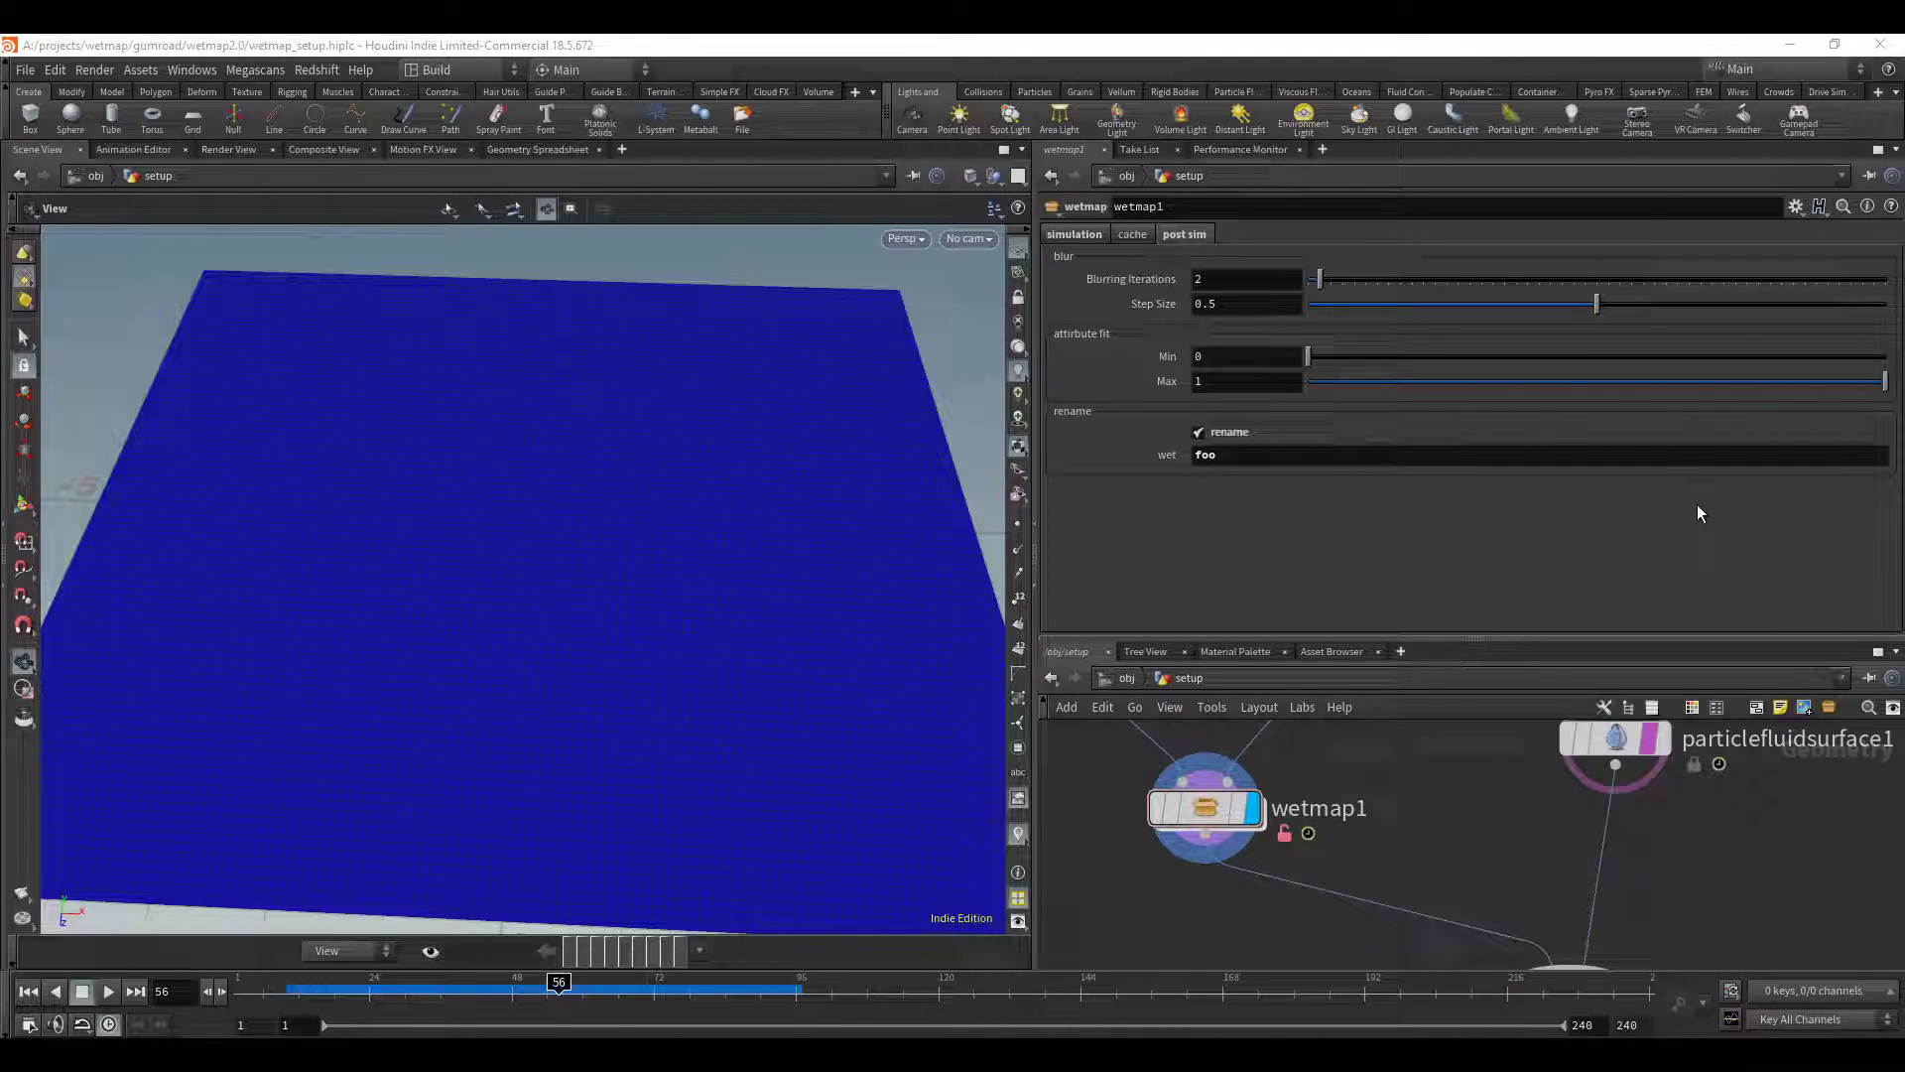